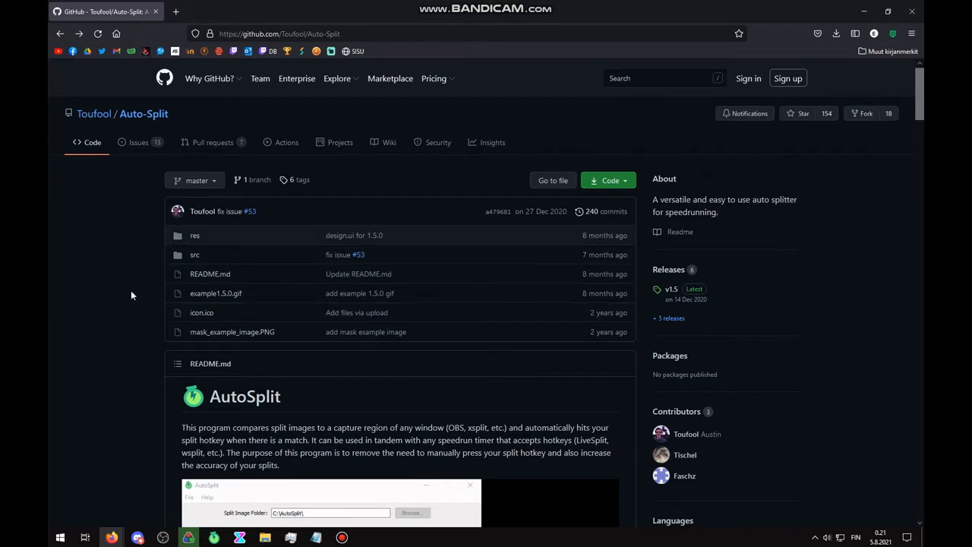
Read the AutoSplit README's introduction, its opening instructions and the sections on the split image folder and capture region.
{"action": "scroll", "coordinate": [131, 290], "scroll_direction": "down", "scroll_amount": 5}
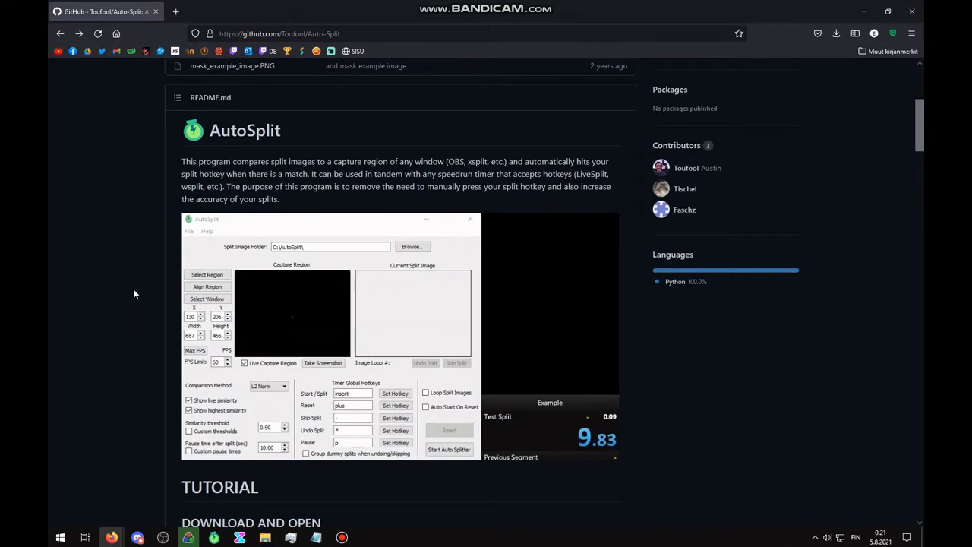
{"action": "scroll", "coordinate": [114, 291], "scroll_direction": "down", "scroll_amount": 1}
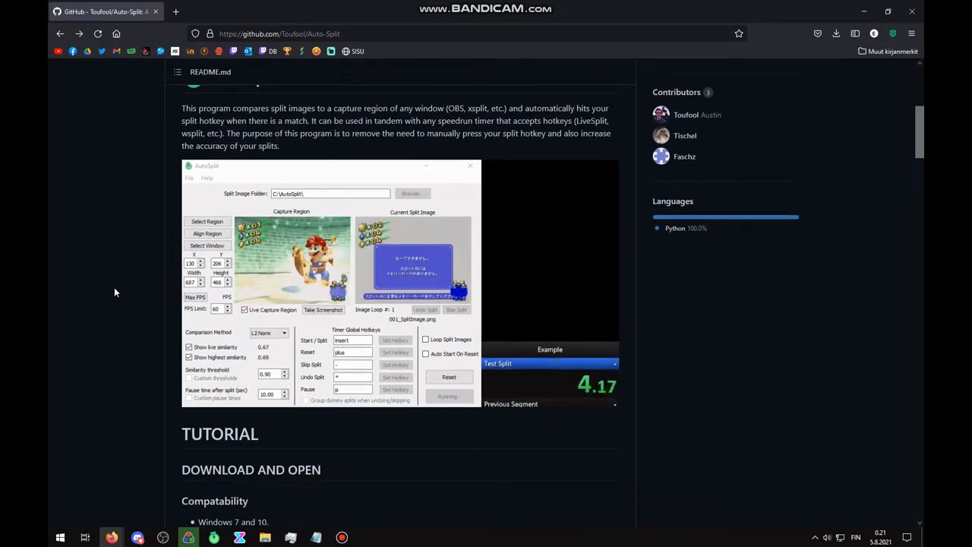
{"action": "scroll", "coordinate": [426, 302], "scroll_direction": "up", "scroll_amount": 1}
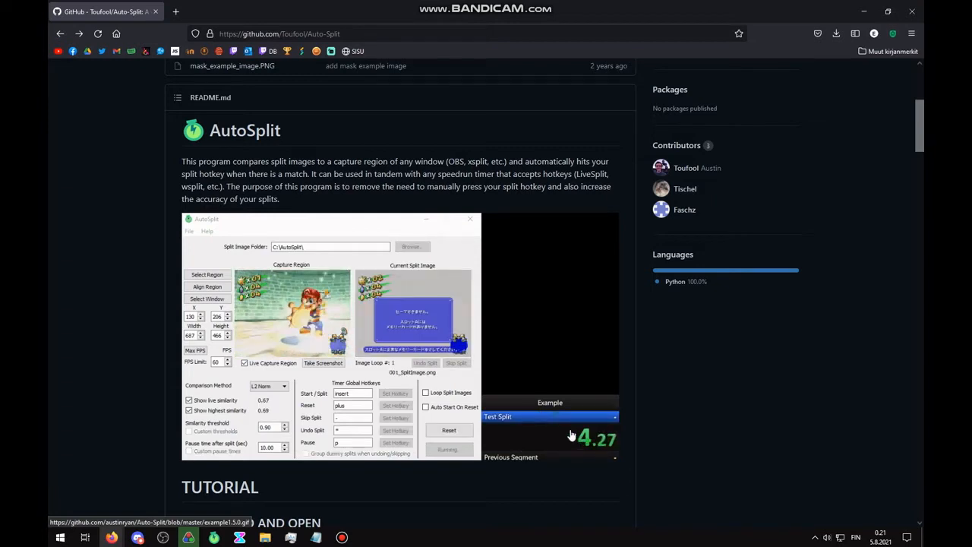
{"action": "scroll", "coordinate": [570, 434], "scroll_direction": "down", "scroll_amount": 4}
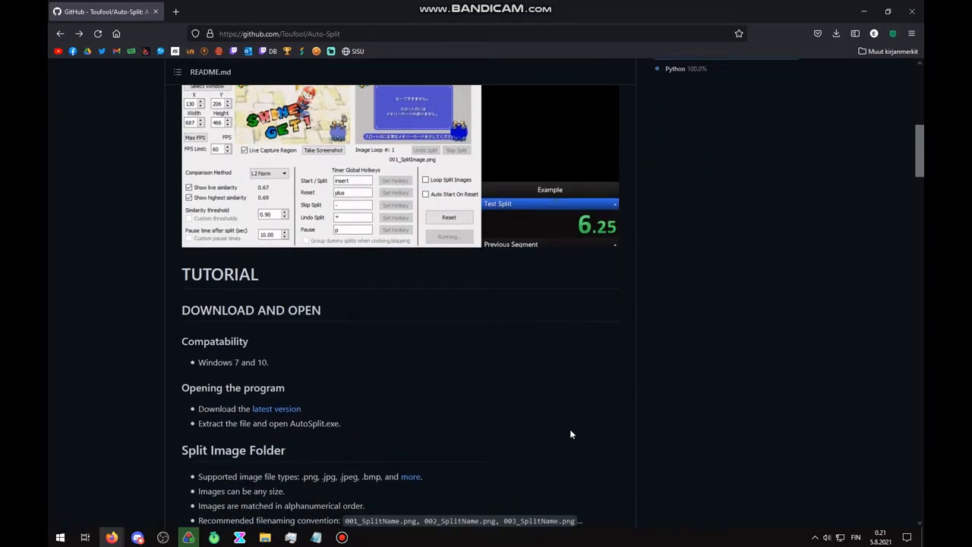
{"action": "scroll", "coordinate": [175, 322], "scroll_direction": "down", "scroll_amount": 1}
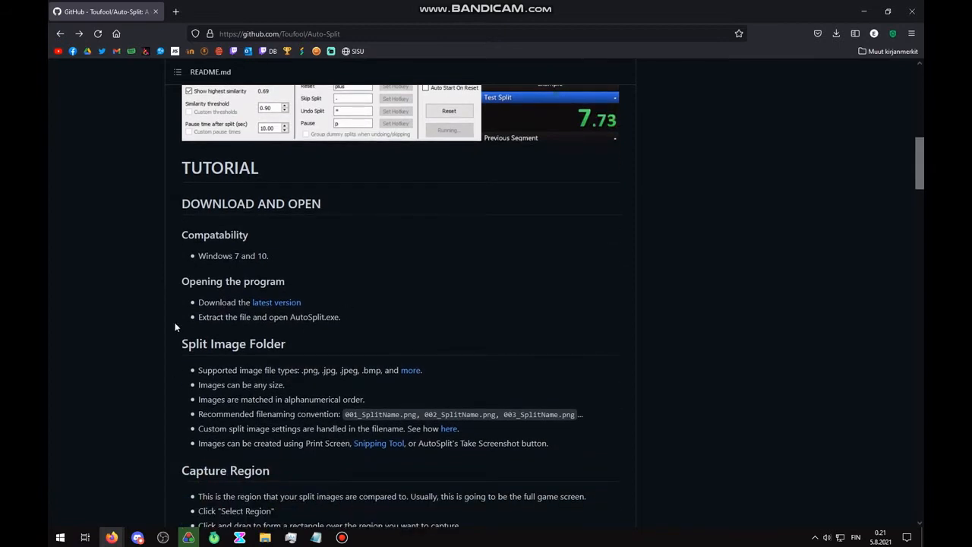
{"action": "scroll", "coordinate": [347, 329], "scroll_direction": "down", "scroll_amount": 1}
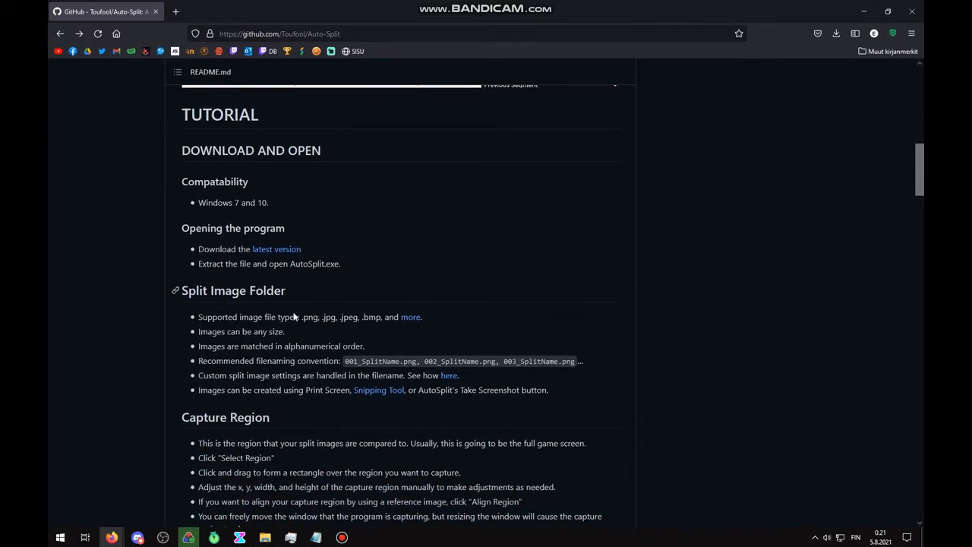
{"action": "scroll", "coordinate": [512, 336], "scroll_direction": "down", "scroll_amount": 1}
{"action": "scroll", "coordinate": [312, 289], "scroll_direction": "down", "scroll_amount": 7}
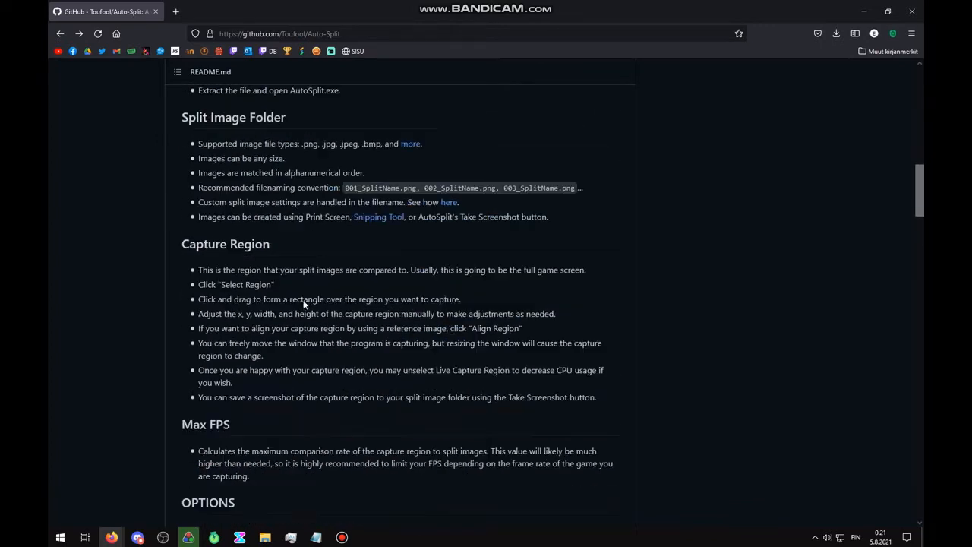
Read the README sections on comparison options, custom split image settings, filename examples and creating a masked image.
{"action": "scroll", "coordinate": [304, 300], "scroll_direction": "down", "scroll_amount": 2}
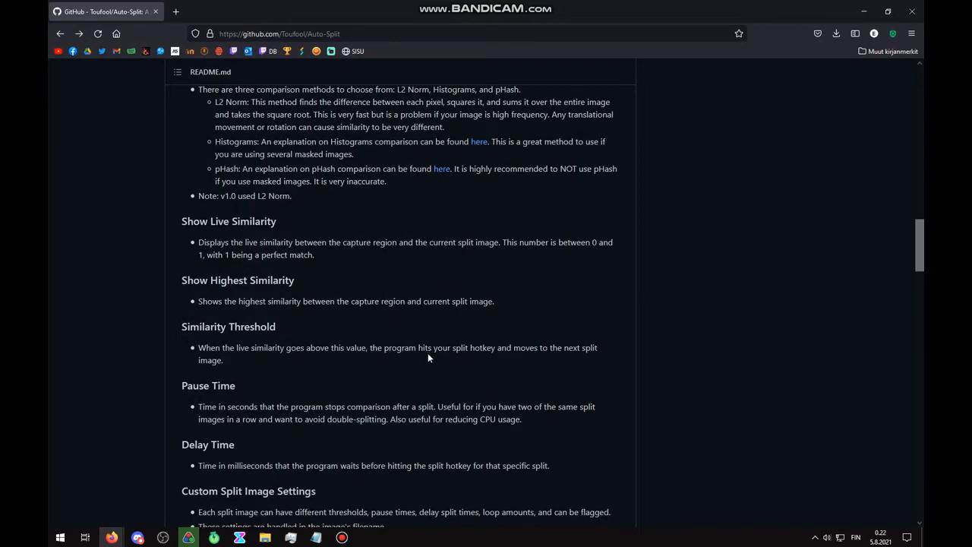
{"action": "scroll", "coordinate": [428, 352], "scroll_direction": "down", "scroll_amount": 3}
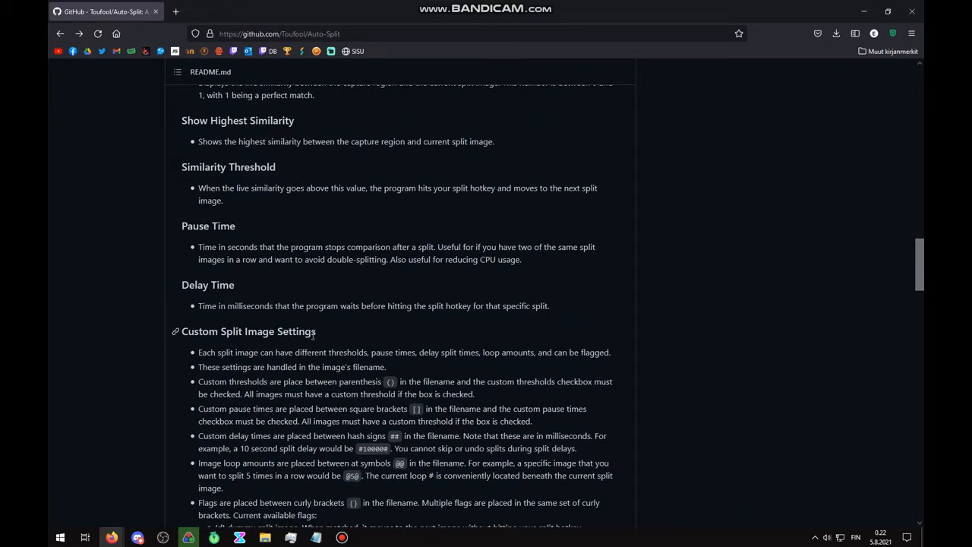
{"action": "scroll", "coordinate": [315, 334], "scroll_direction": "down", "scroll_amount": 2}
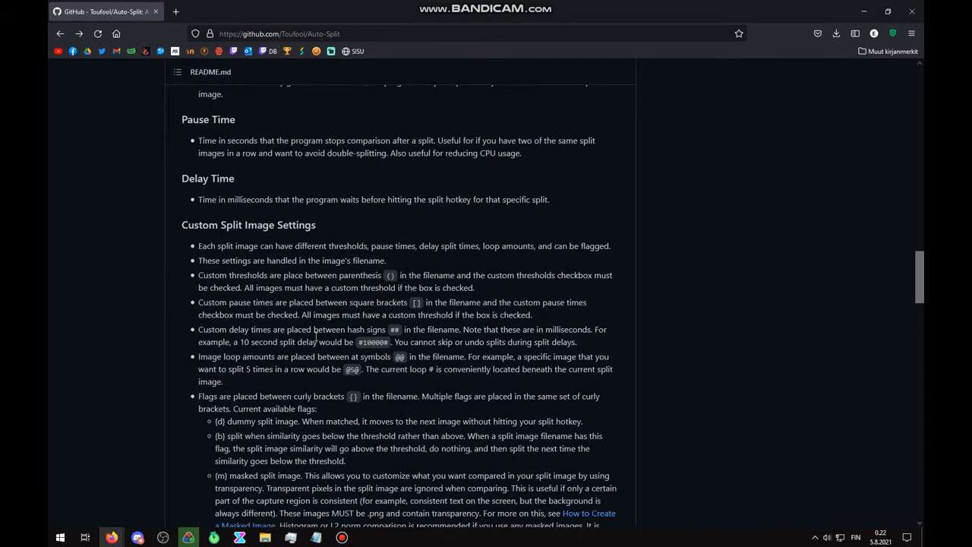
{"action": "scroll", "coordinate": [307, 325], "scroll_direction": "up", "scroll_amount": 4}
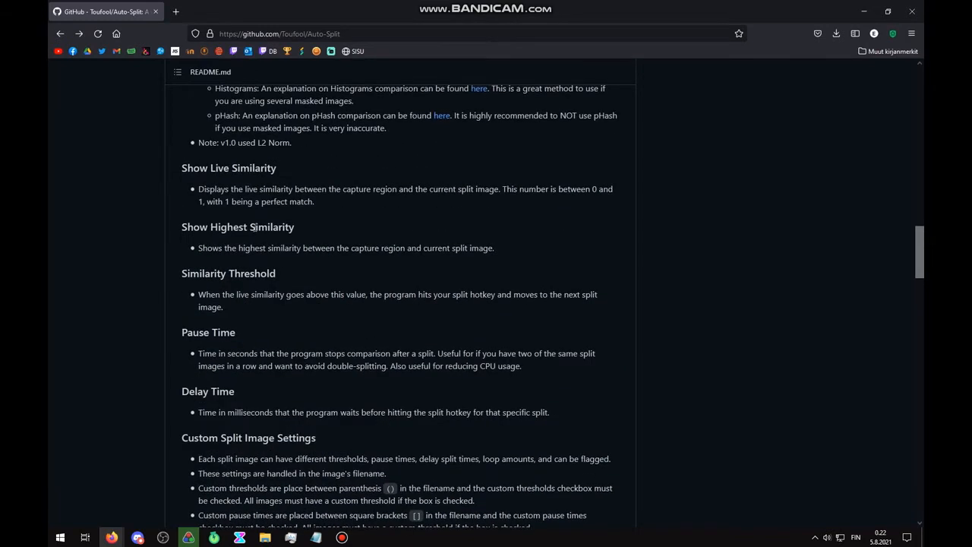
{"action": "scroll", "coordinate": [392, 291], "scroll_direction": "down", "scroll_amount": 5}
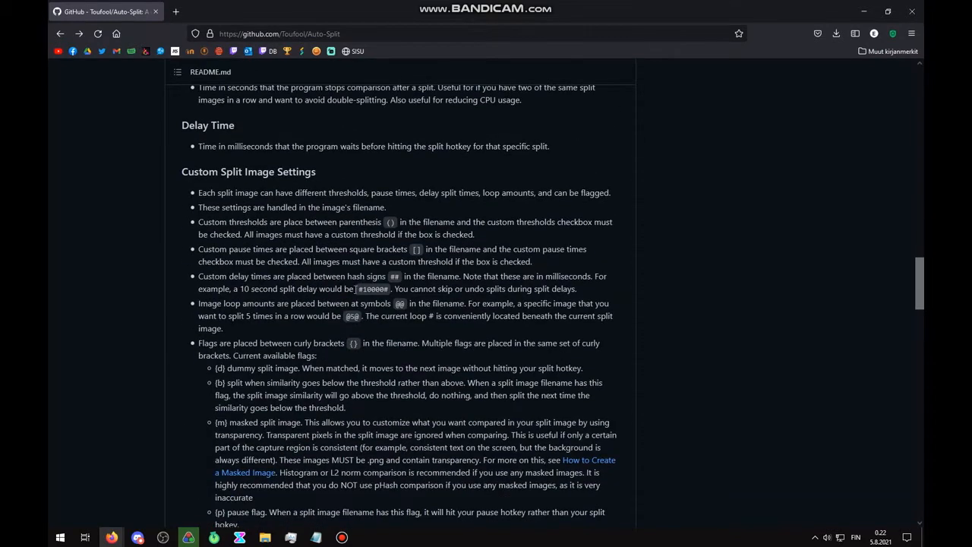
{"action": "scroll", "coordinate": [329, 334], "scroll_direction": "down", "scroll_amount": 5}
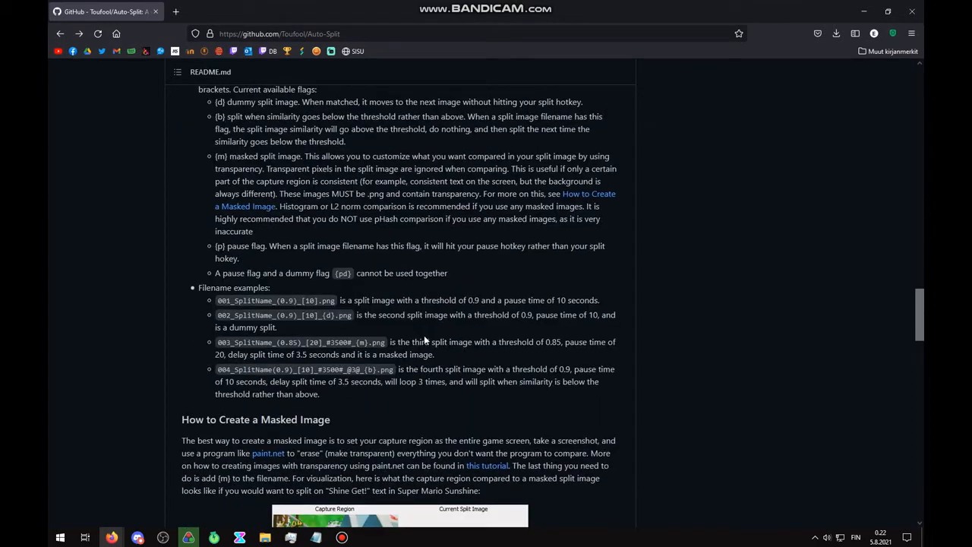
{"action": "scroll", "coordinate": [357, 338], "scroll_direction": "down", "scroll_amount": 3}
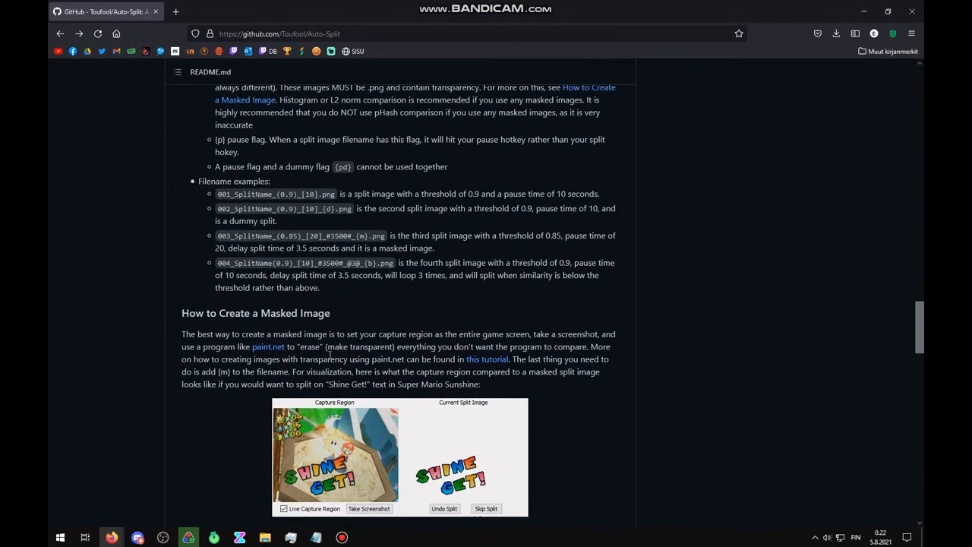
{"action": "scroll", "coordinate": [374, 335], "scroll_direction": "down", "scroll_amount": 2}
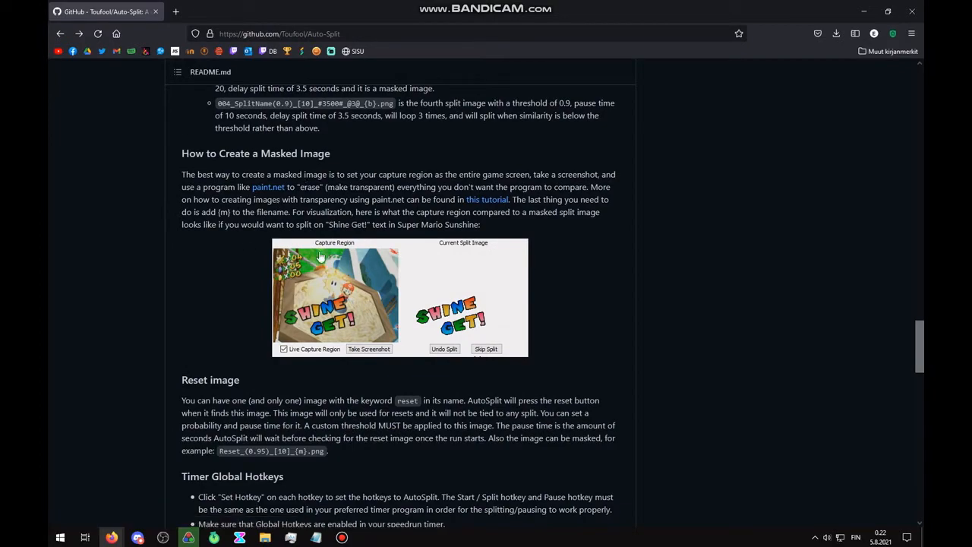
Open the repository's latest release, v1.5, and go through its release notes to the downloadable assets.
{"action": "scroll", "coordinate": [357, 338], "scroll_direction": "up", "scroll_amount": 6}
{"action": "scroll", "coordinate": [347, 338], "scroll_direction": "up", "scroll_amount": 15}
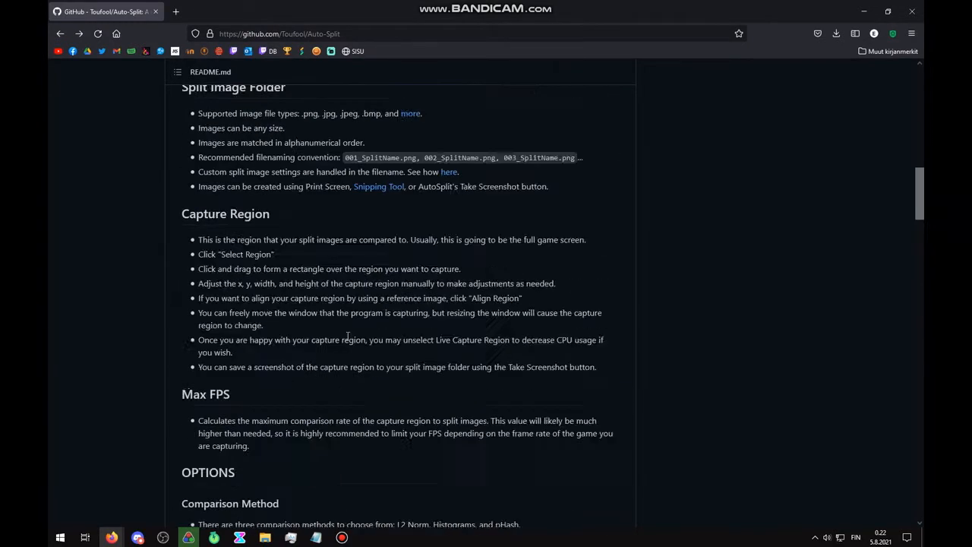
{"action": "scroll", "coordinate": [512, 353], "scroll_direction": "down", "scroll_amount": 2}
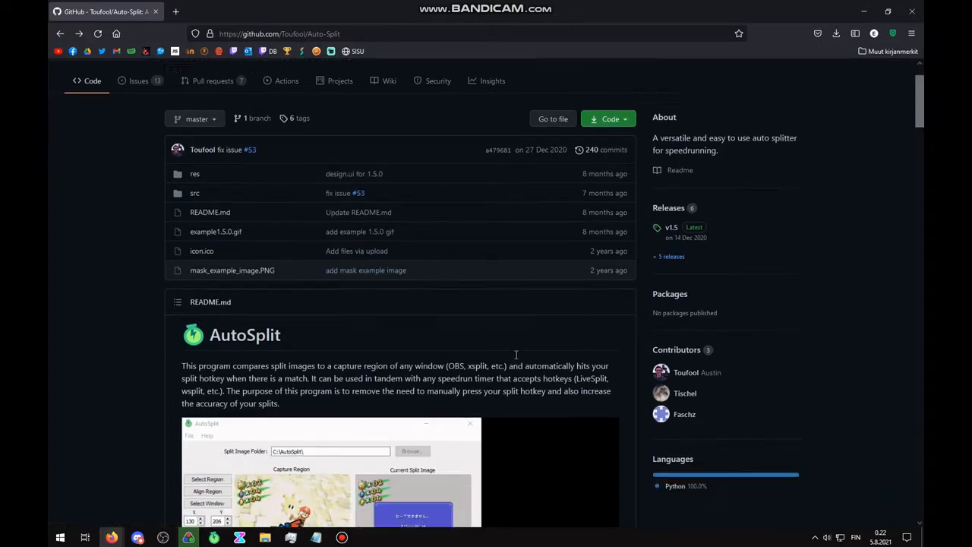
{"action": "scroll", "coordinate": [547, 333], "scroll_direction": "up", "scroll_amount": 2}
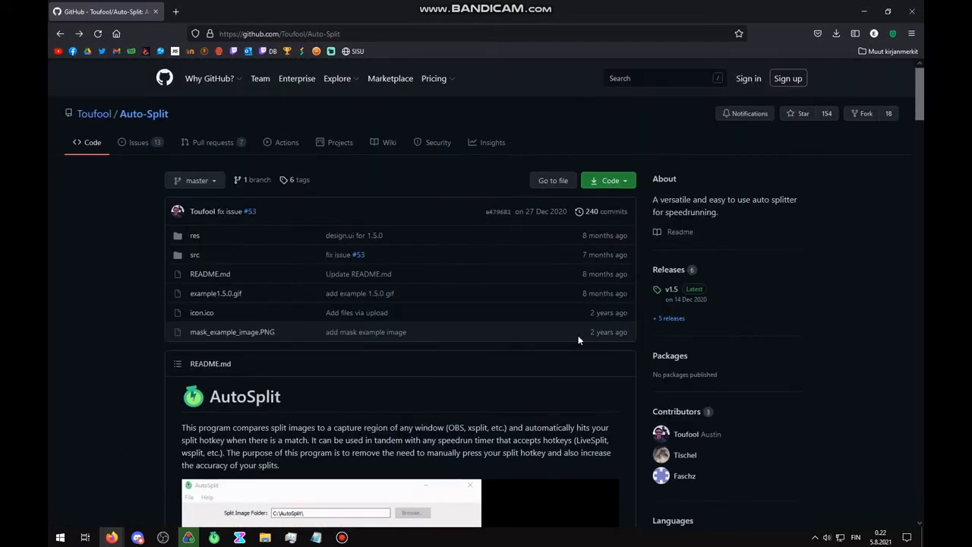
{"action": "left_click", "coordinate": [670, 295]}
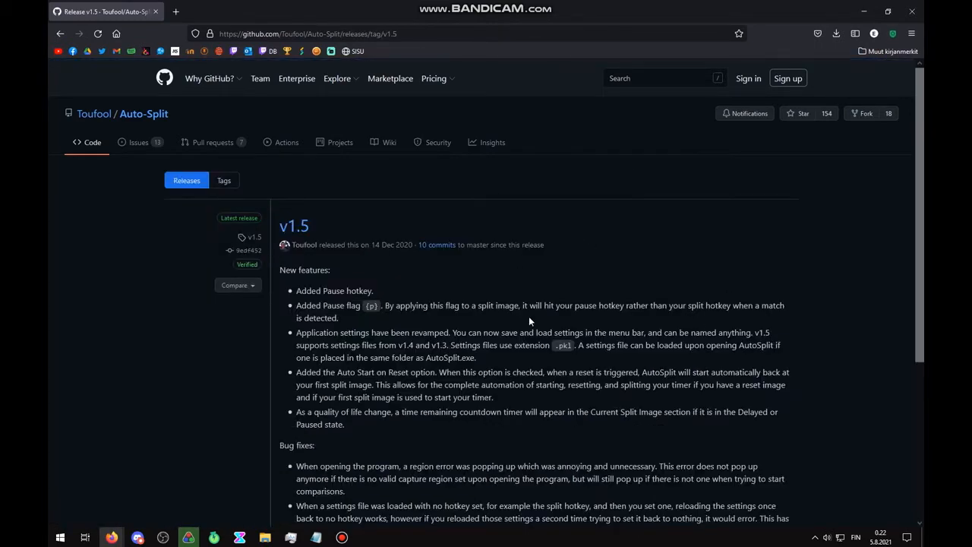
{"action": "scroll", "coordinate": [477, 319], "scroll_direction": "down", "scroll_amount": 4}
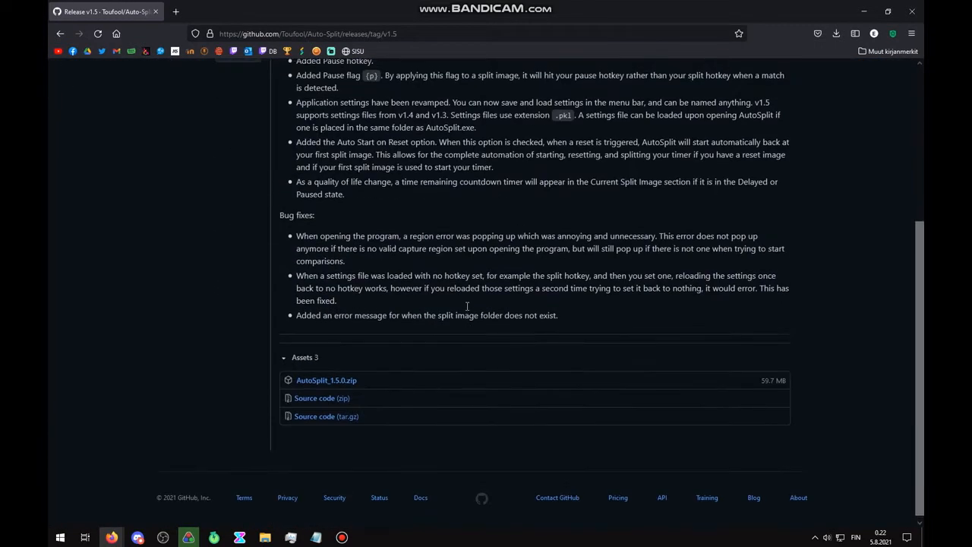
{"action": "scroll", "coordinate": [180, 175], "scroll_direction": "up", "scroll_amount": 2}
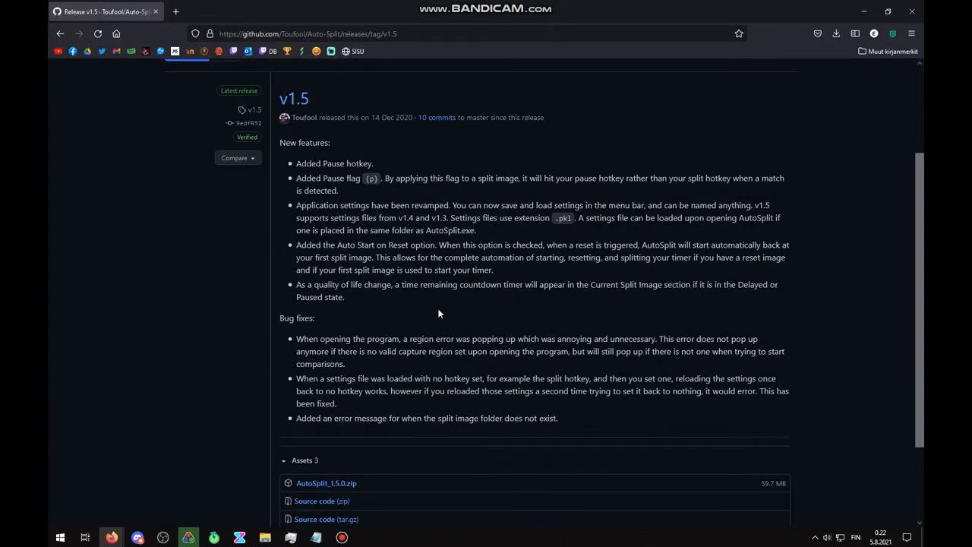
{"action": "scroll", "coordinate": [439, 314], "scroll_direction": "down", "scroll_amount": 3}
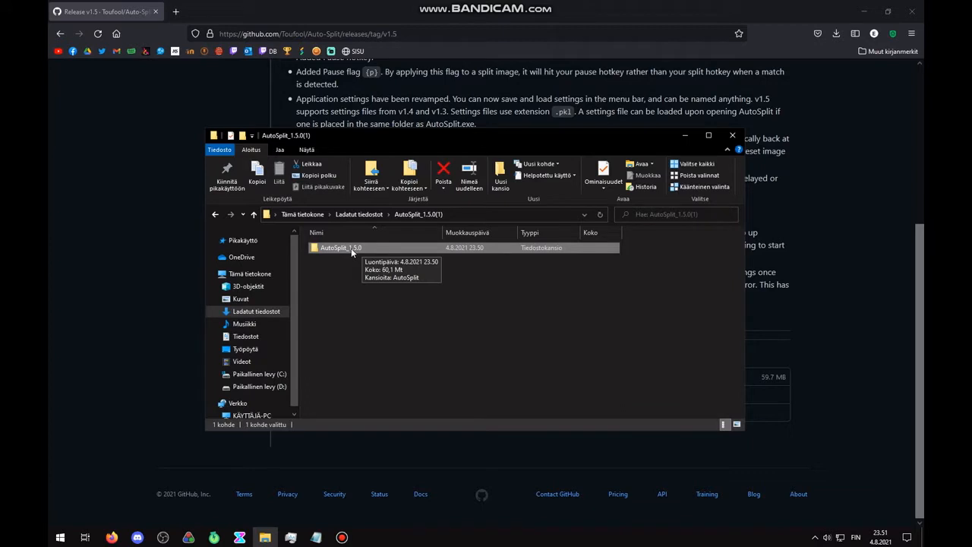
Browse the extracted AutoSplit_1.5.0 folder and open the AutoSplit folder inside it.
{"action": "double_click", "coordinate": [374, 247]}
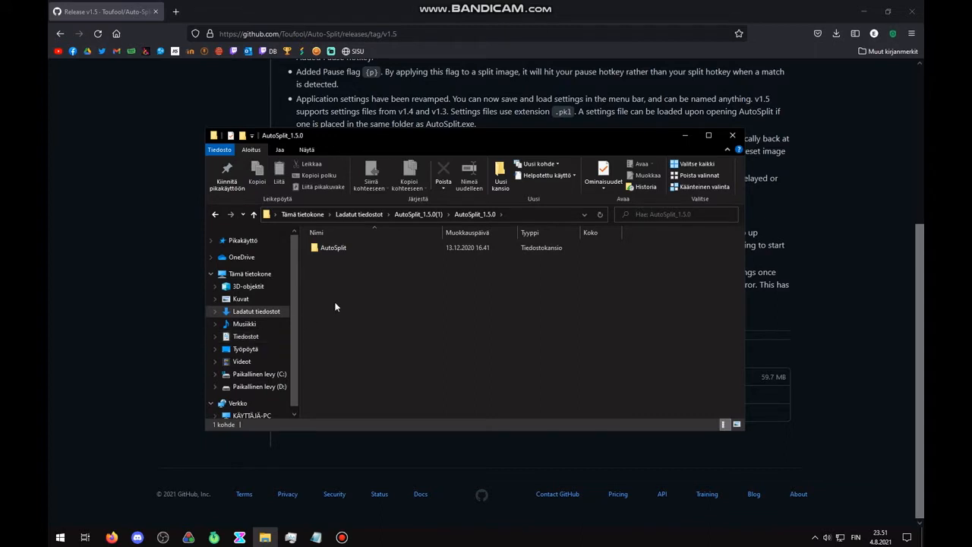
{"action": "double_click", "coordinate": [354, 247]}
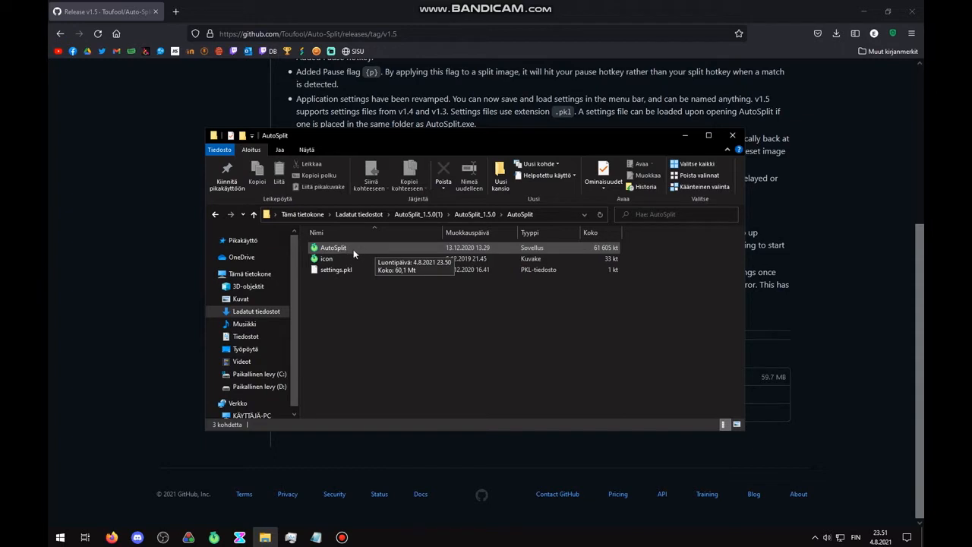
{"action": "left_click", "coordinate": [475, 214]}
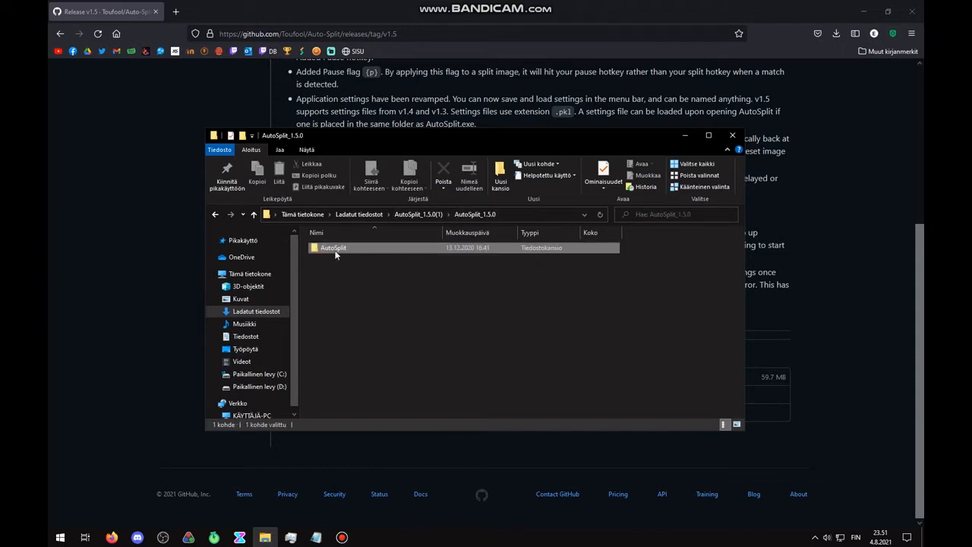
{"action": "left_click", "coordinate": [419, 214]}
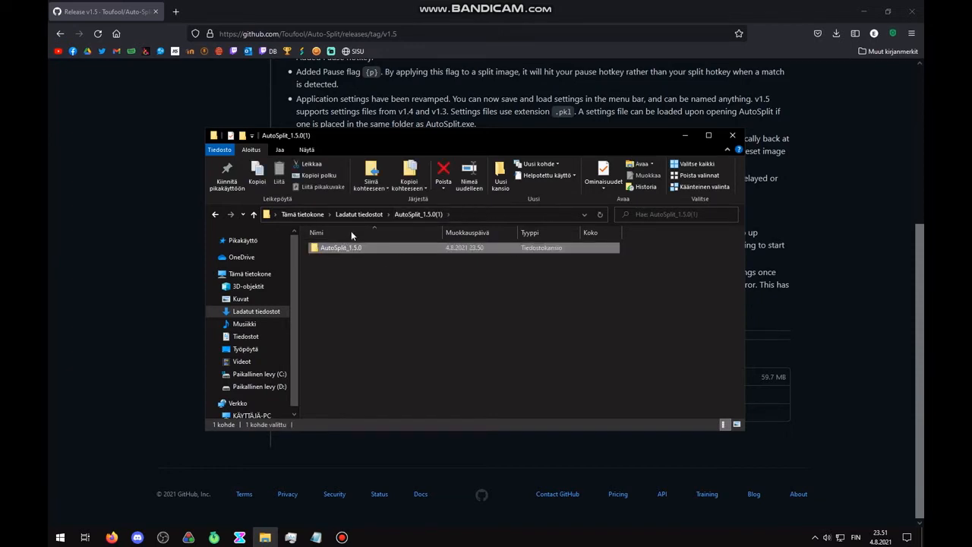
{"action": "double_click", "coordinate": [363, 249]}
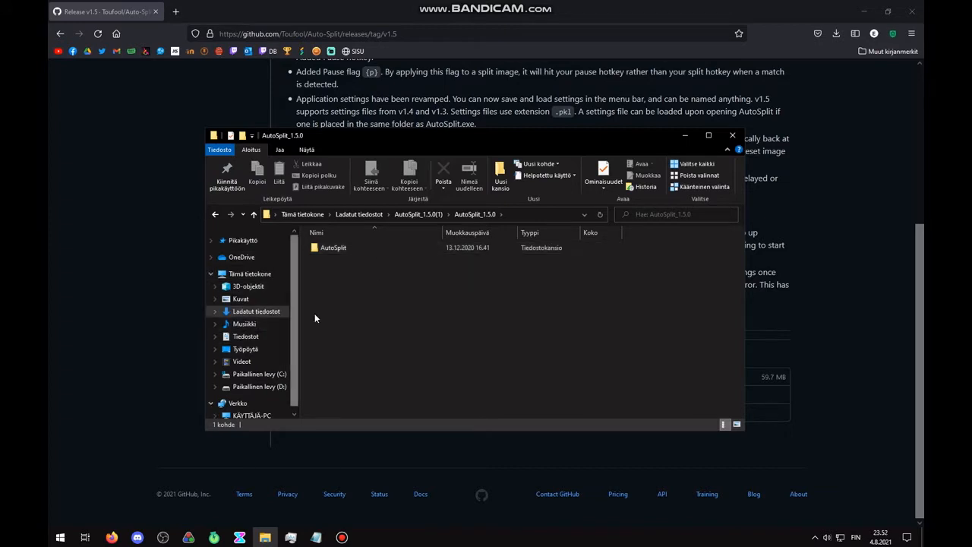
{"action": "double_click", "coordinate": [346, 247]}
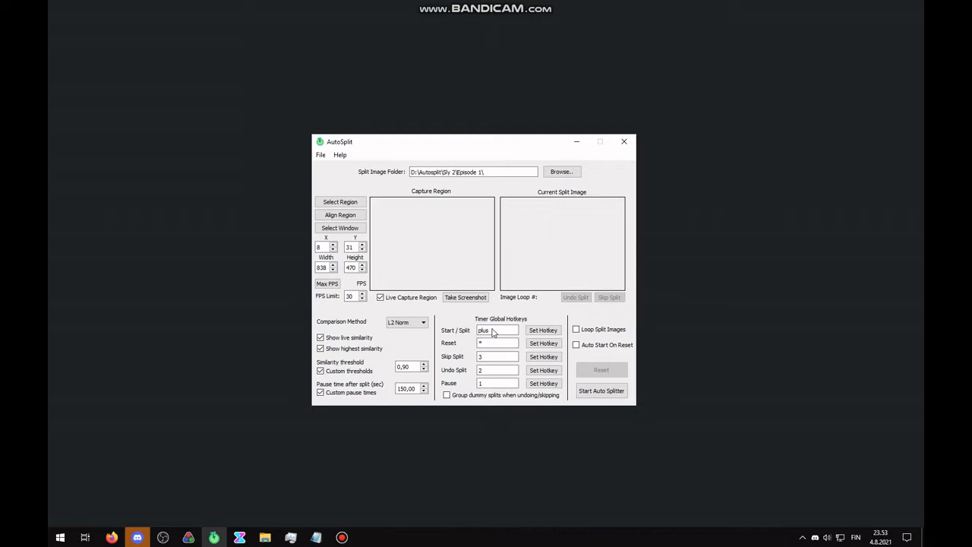
Show the AutoSplit window alone on the empty desktop and shift it slightly.
{"action": "left_click", "coordinate": [922, 543]}
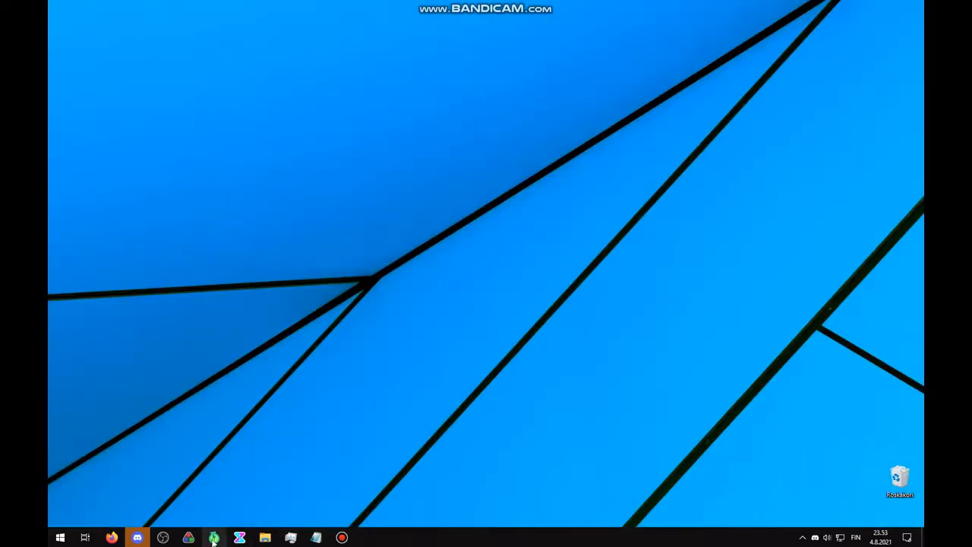
{"action": "left_click", "coordinate": [214, 537]}
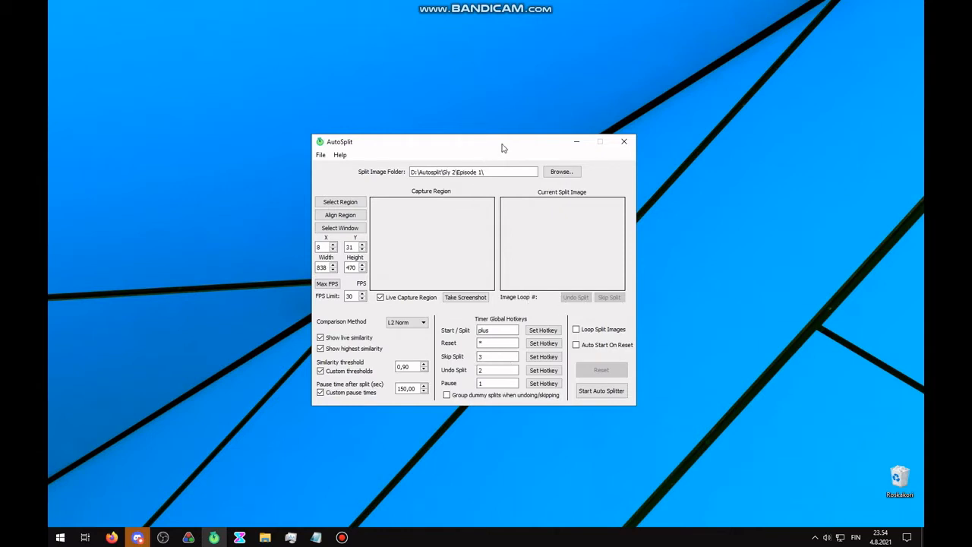
{"action": "left_click_drag", "start_coordinate": [502, 148], "coordinate": [493, 141]}
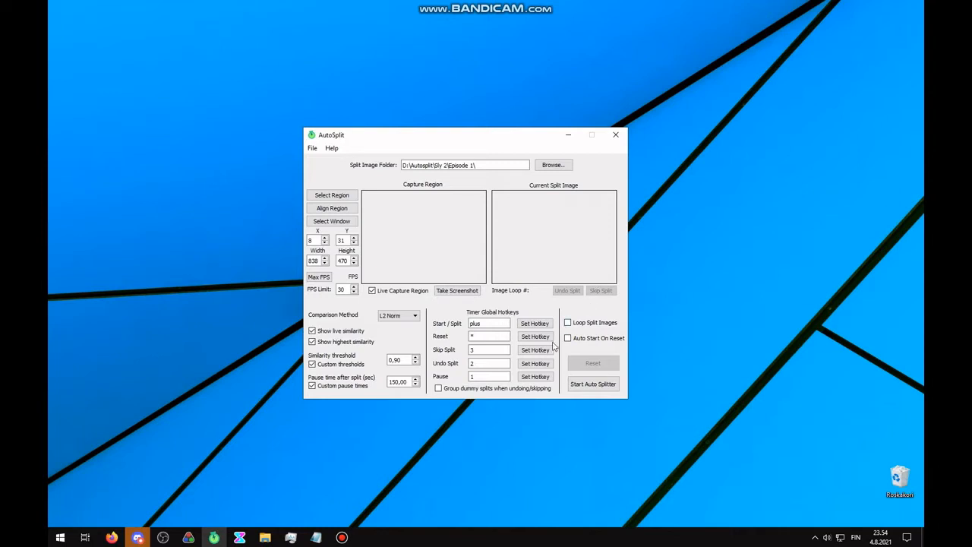
{"action": "left_click_drag", "start_coordinate": [527, 135], "coordinate": [540, 134]}
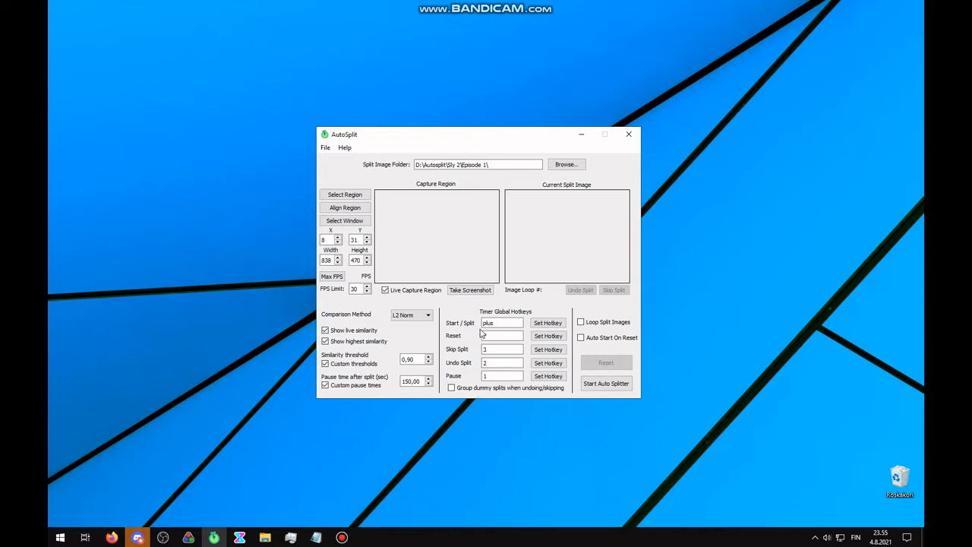
{"action": "type", "text": "*"}
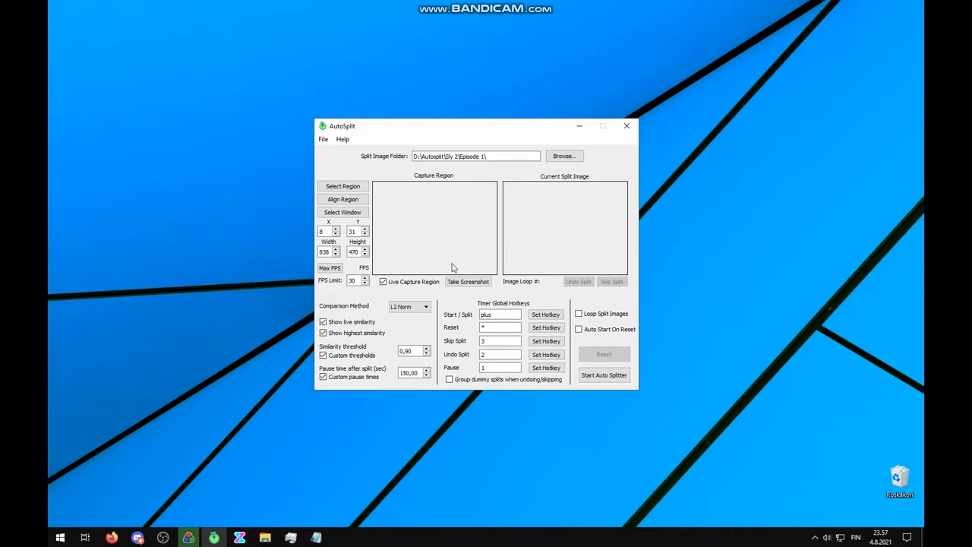
Switch to OBS and hide the LiveSplit source in the Game ONLY scene.
{"action": "left_click", "coordinate": [162, 538]}
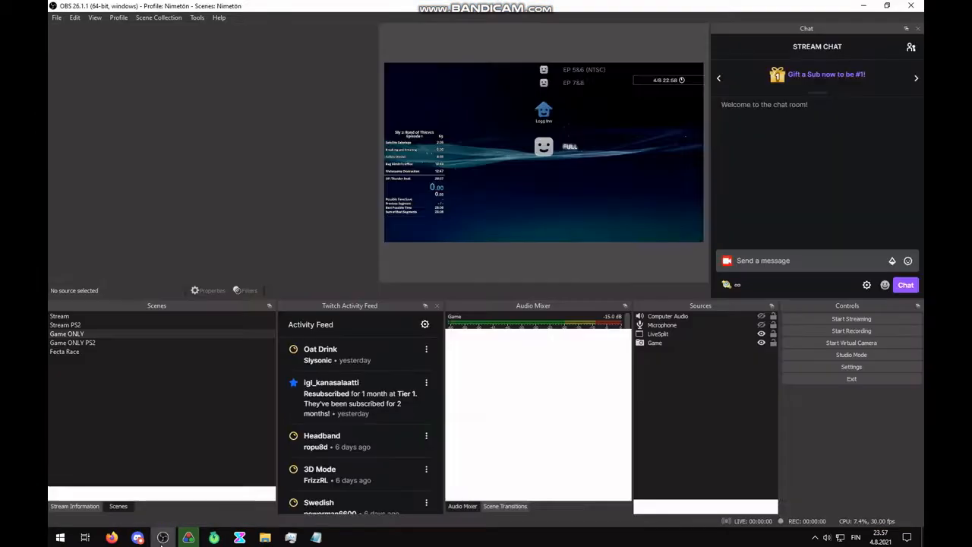
{"action": "left_click", "coordinate": [761, 335]}
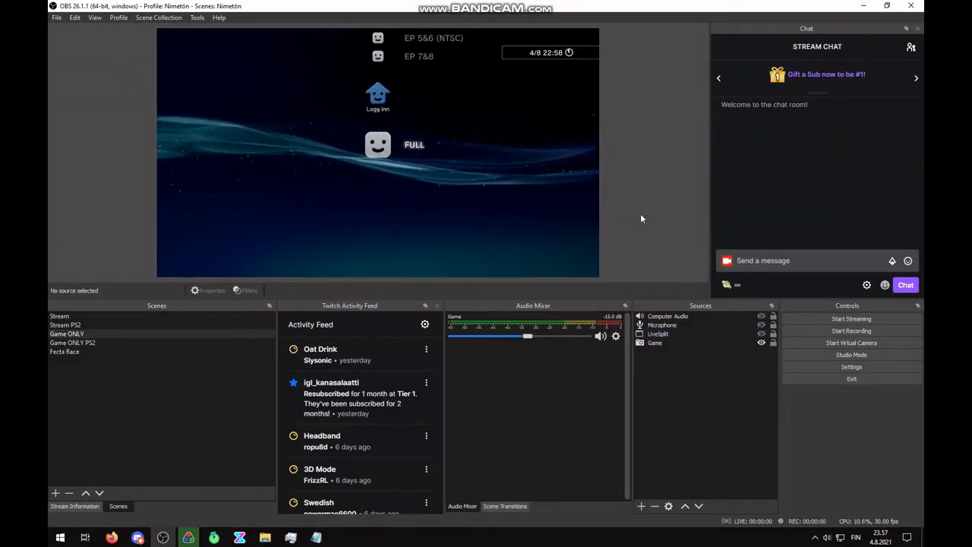
Place the AutoSplit window beside the OBS game preview and select the OBS window as its capture source.
{"action": "left_click", "coordinate": [512, 198]}
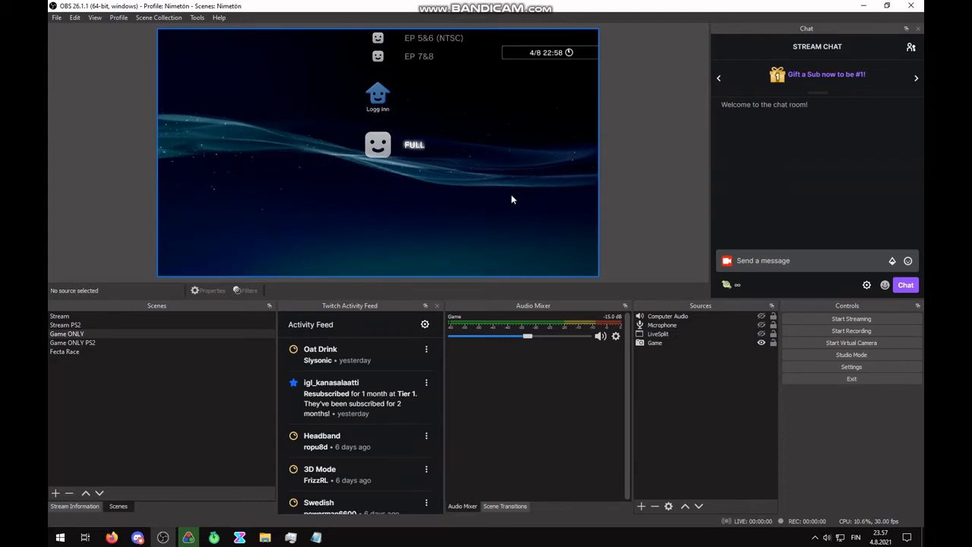
{"action": "left_click", "coordinate": [213, 538]}
{"action": "left_click_drag", "start_coordinate": [475, 130], "coordinate": [765, 213]}
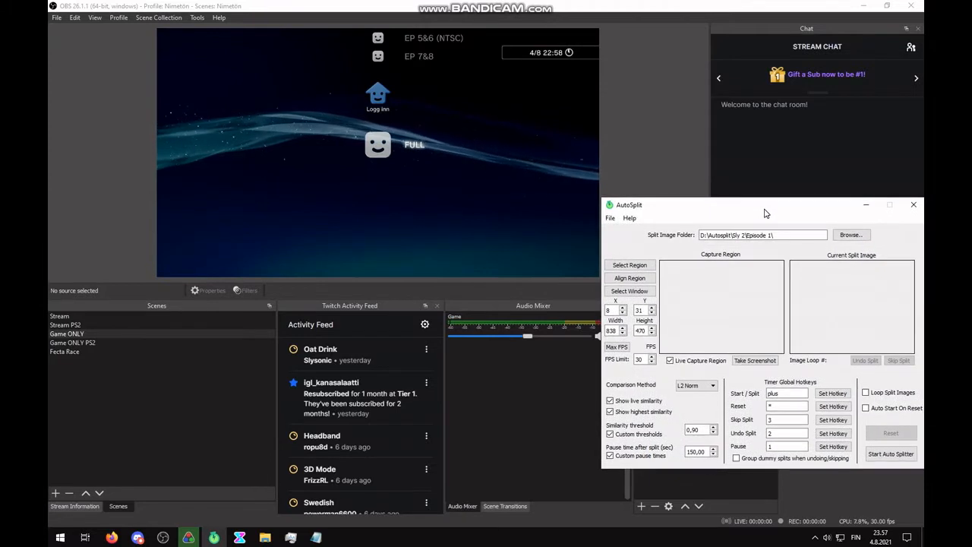
{"action": "left_click", "coordinate": [643, 292]}
{"action": "left_click", "coordinate": [644, 152]}
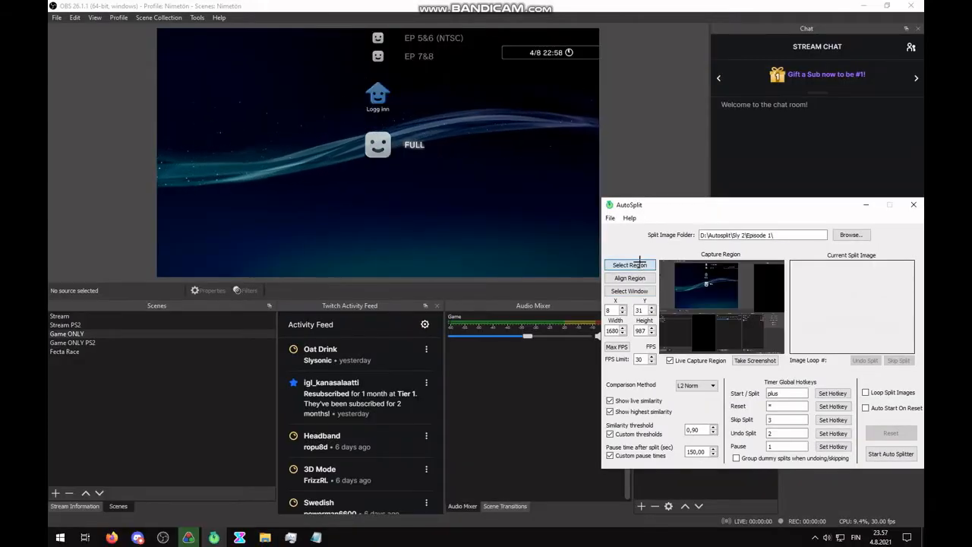
Draw AutoSplit's capture region around the OBS game preview and redraw it more tightly, about 847 by 474 pixels.
{"action": "left_click", "coordinate": [641, 266]}
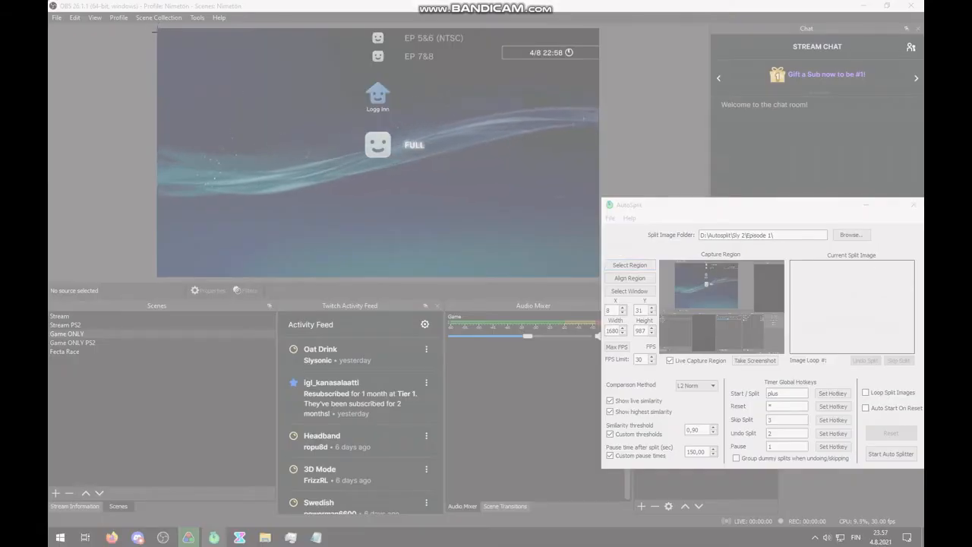
{"action": "left_click_drag", "start_coordinate": [156, 31], "coordinate": [600, 279]}
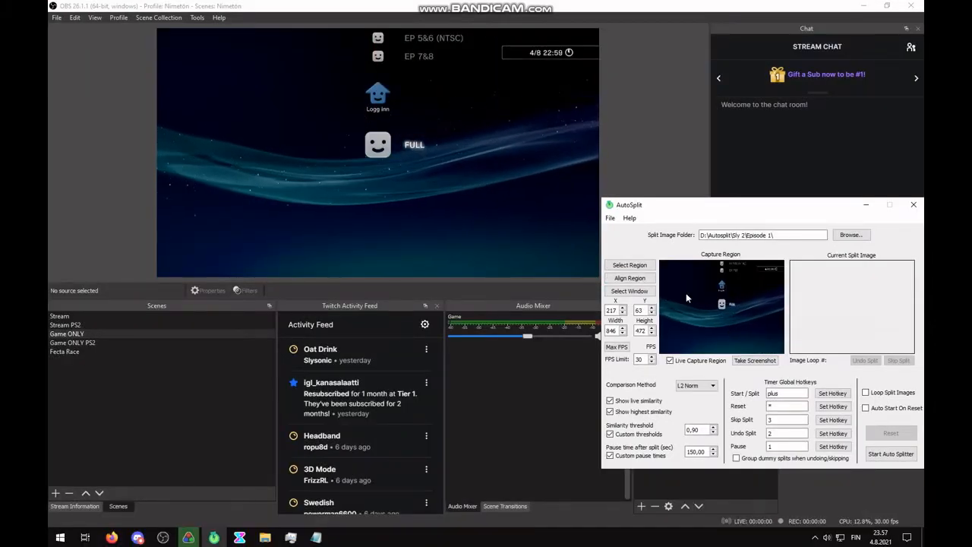
{"action": "left_click", "coordinate": [635, 267]}
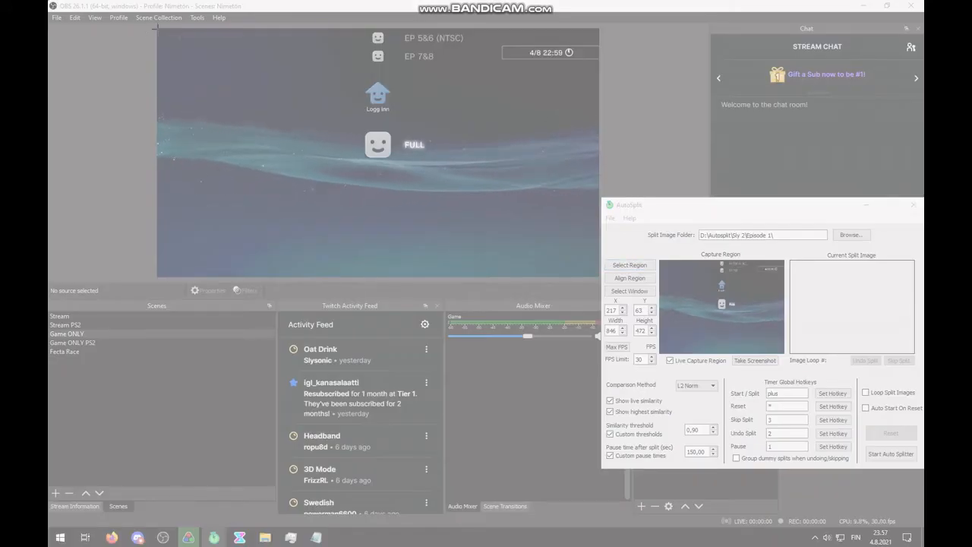
{"action": "left_click_drag", "start_coordinate": [158, 29], "coordinate": [600, 277]}
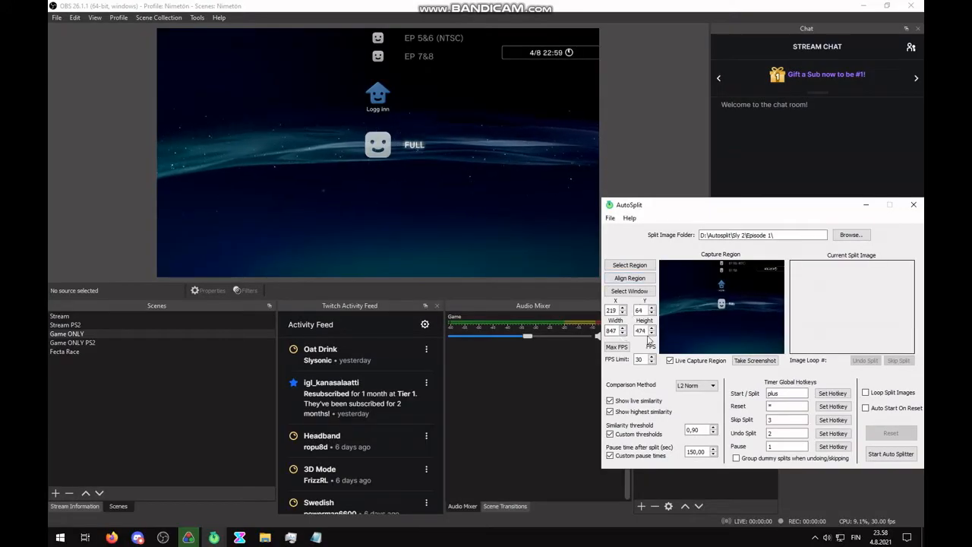
Fine-tune the capture region to width 850, height 480, X 220 and Y 65.
{"action": "left_click", "coordinate": [622, 329]}
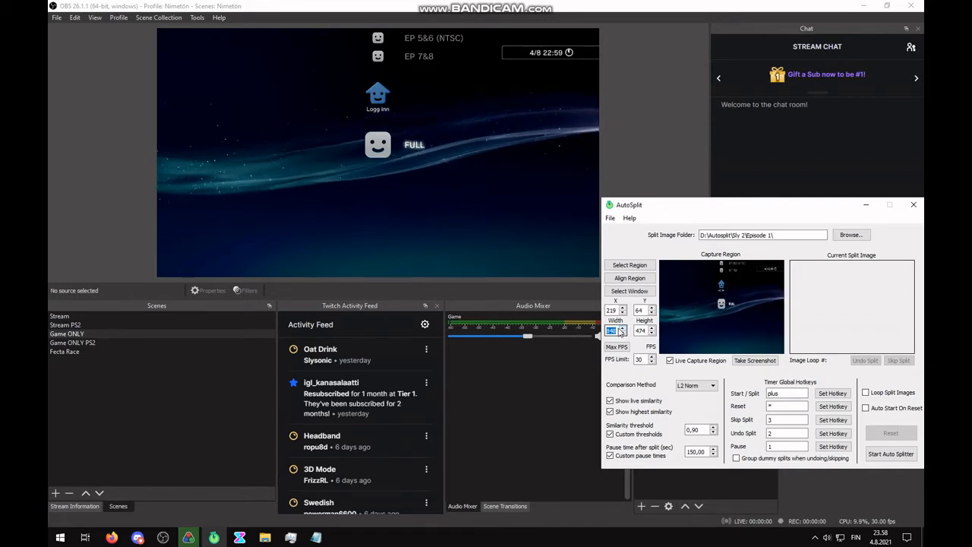
{"action": "left_click", "coordinate": [622, 329]}
{"action": "left_click", "coordinate": [623, 329]}
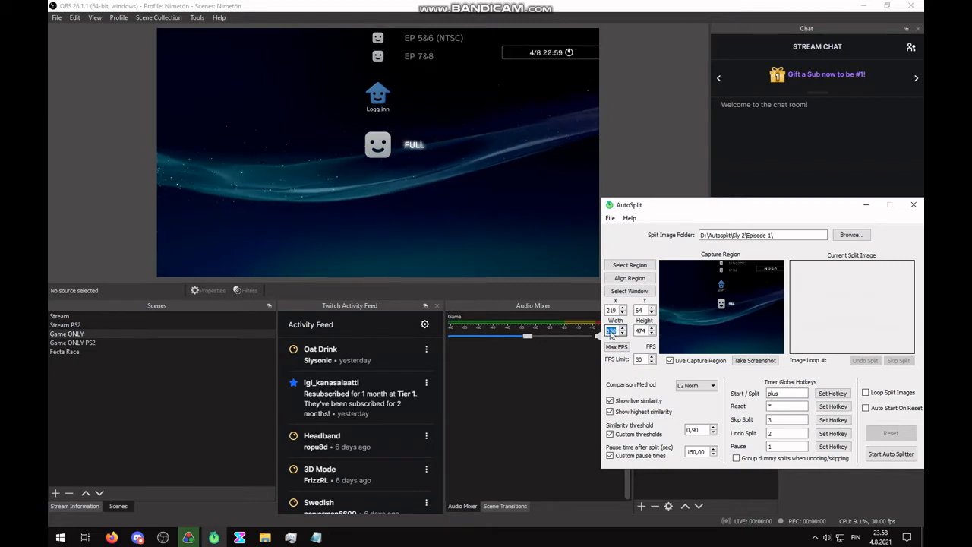
{"action": "left_click", "coordinate": [652, 328]}
{"action": "left_click", "coordinate": [651, 328]}
{"action": "left_click", "coordinate": [652, 329]}
{"action": "left_click", "coordinate": [652, 329]}
{"action": "left_click", "coordinate": [652, 328]}
{"action": "left_click", "coordinate": [652, 328]}
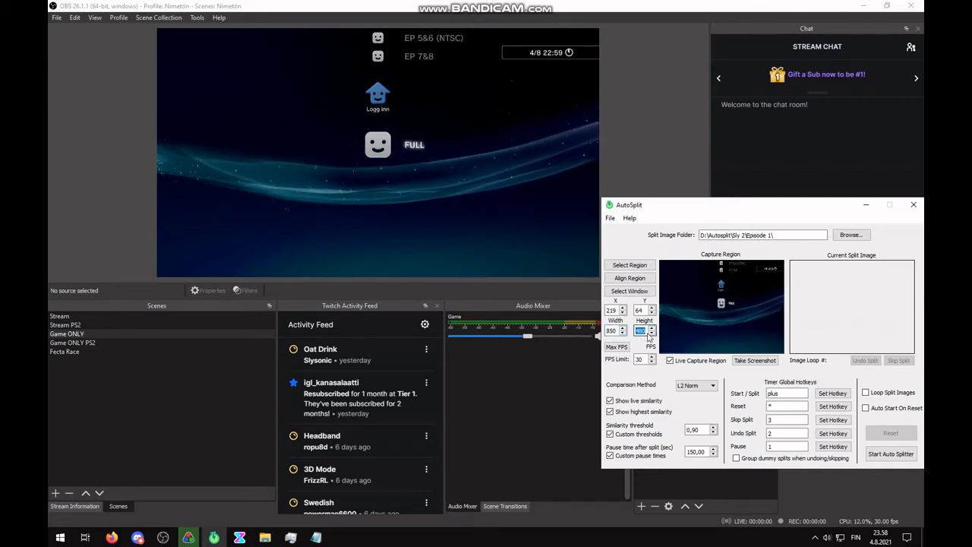
{"action": "left_click", "coordinate": [623, 307]}
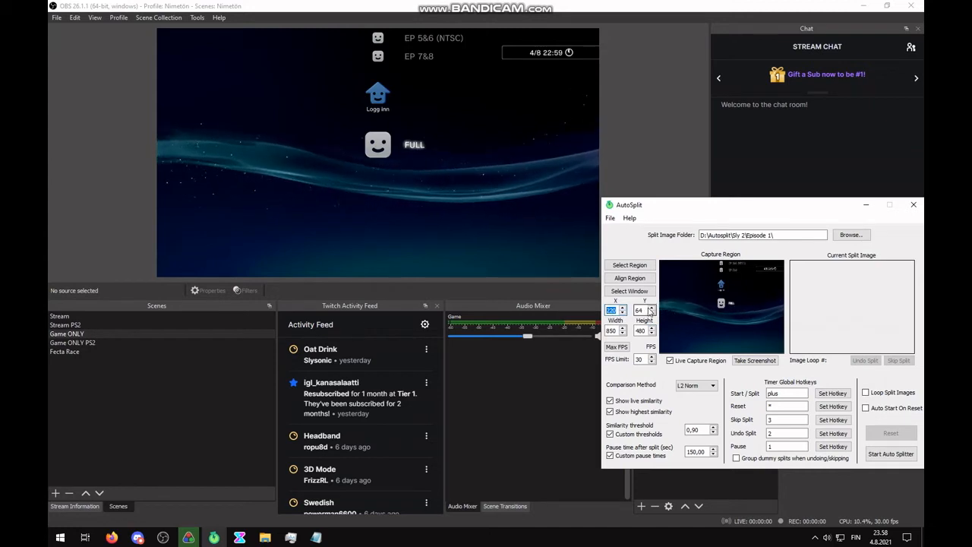
{"action": "left_click", "coordinate": [651, 307]}
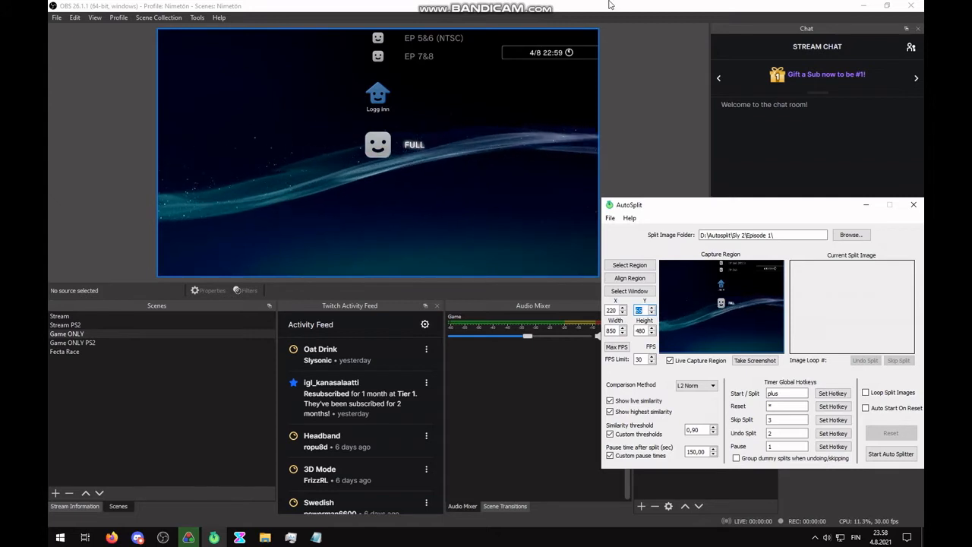
Open a windowed projector for the Game source in OBS and reposition it over the main window.
{"action": "left_click", "coordinate": [638, 192]}
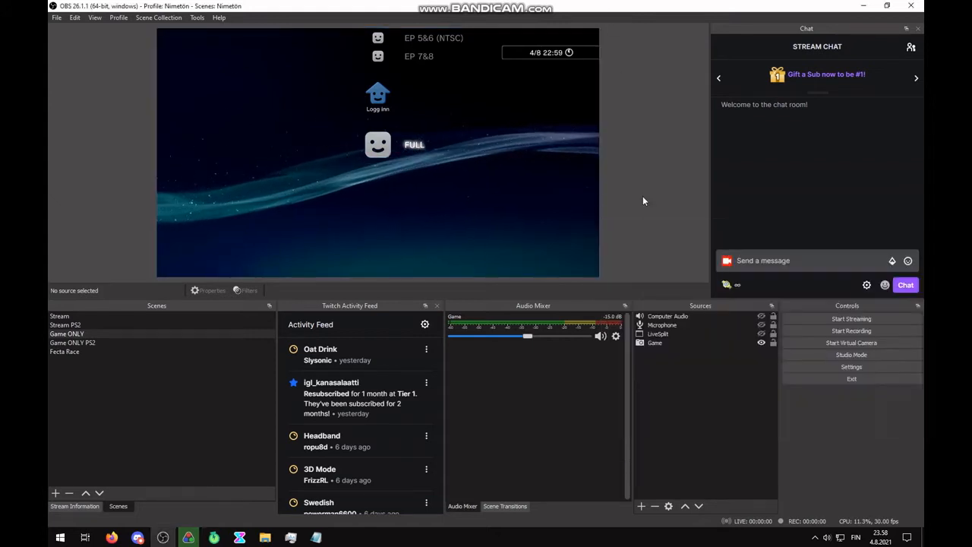
{"action": "left_click", "coordinate": [682, 347]}
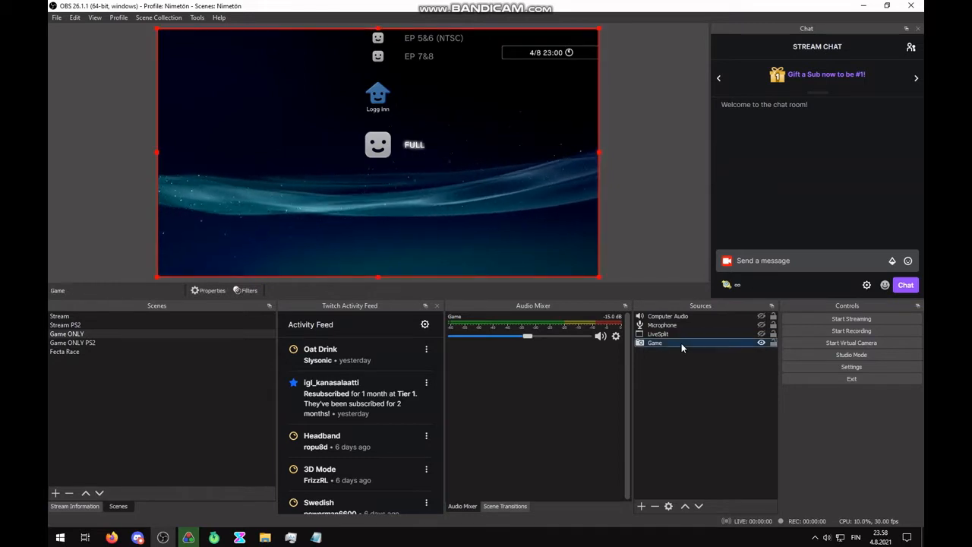
{"action": "right_click", "coordinate": [681, 344]}
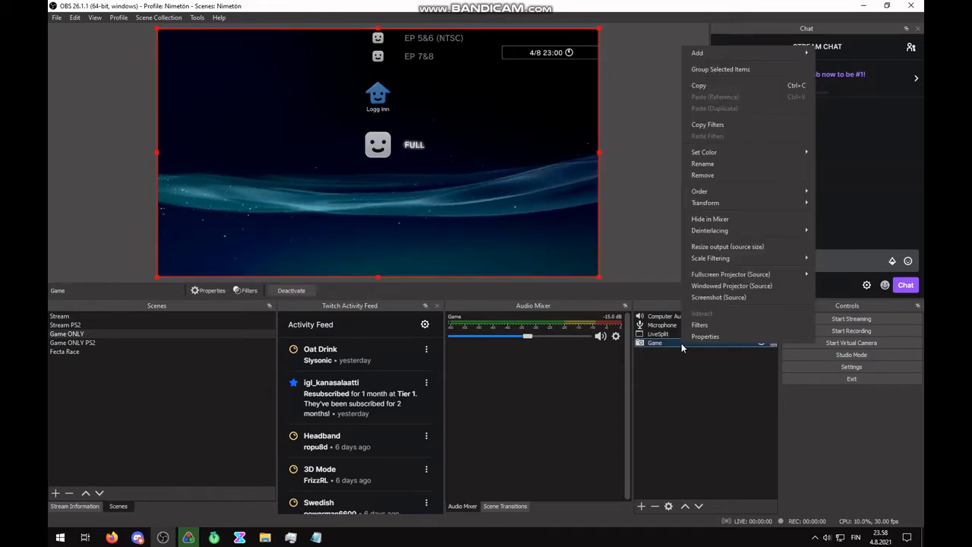
{"action": "left_click", "coordinate": [716, 284]}
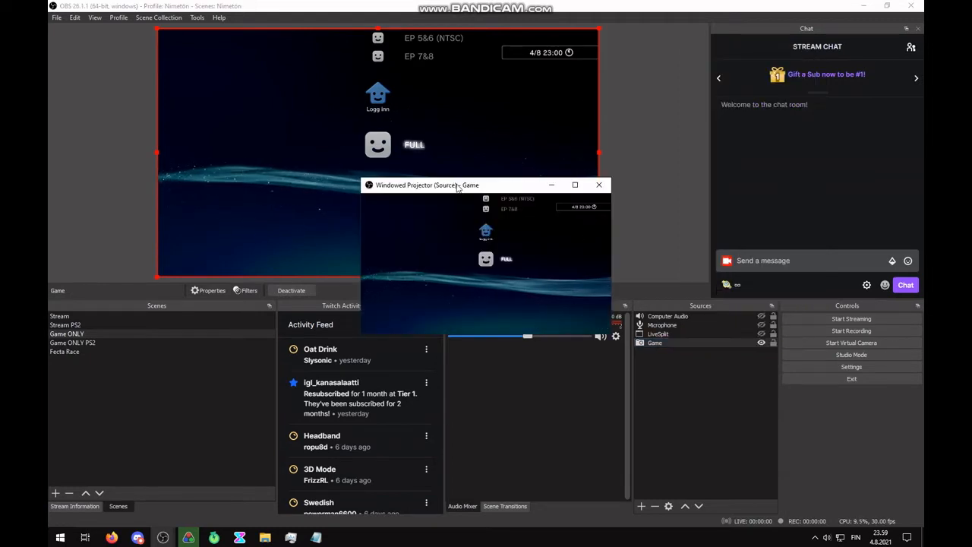
{"action": "left_click_drag", "start_coordinate": [456, 190], "coordinate": [505, 179]}
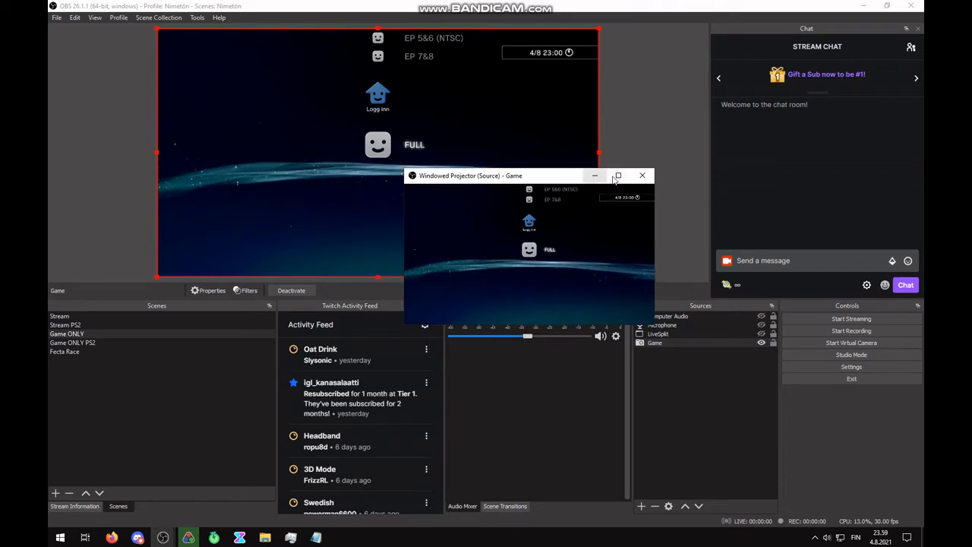
{"action": "mouse_move", "coordinate": [565, 177]}
{"action": "left_mouse_down"}
{"action": "mouse_move", "coordinate": [575, 179]}
{"action": "mouse_move", "coordinate": [554, 176]}
{"action": "left_mouse_up"}
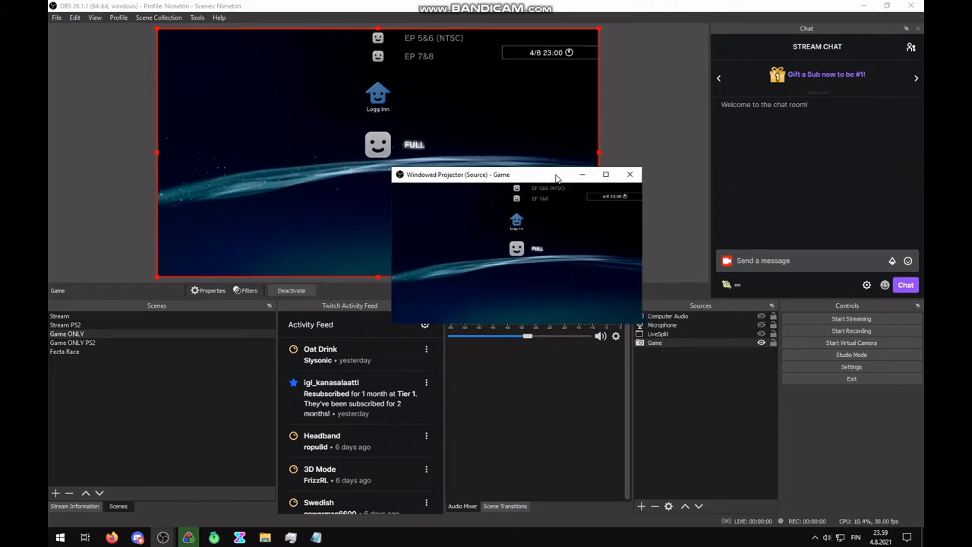
Return to AutoSplit and select the small Game projector window as the capture source.
{"action": "key", "text": "alt+Tab"}
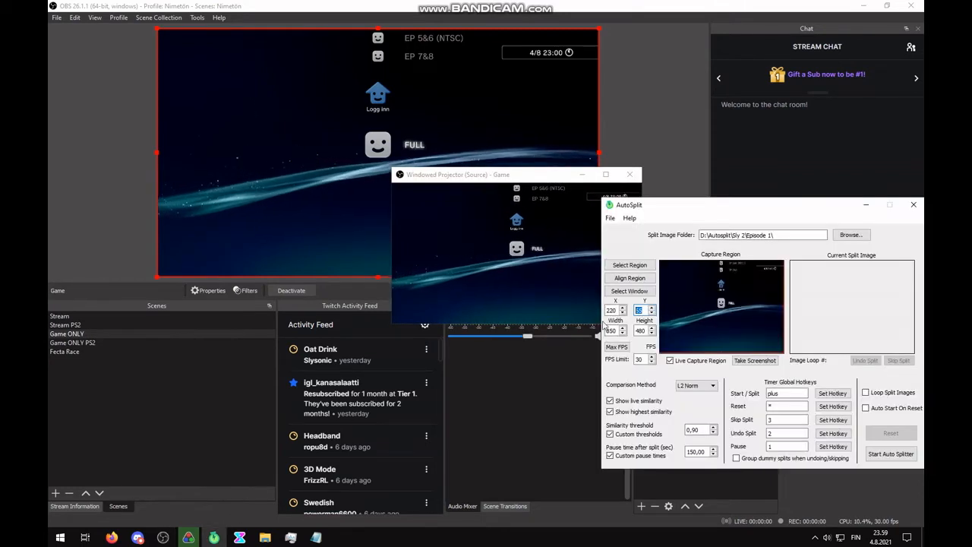
{"action": "left_click", "coordinate": [630, 291]}
{"action": "left_click", "coordinate": [528, 274]}
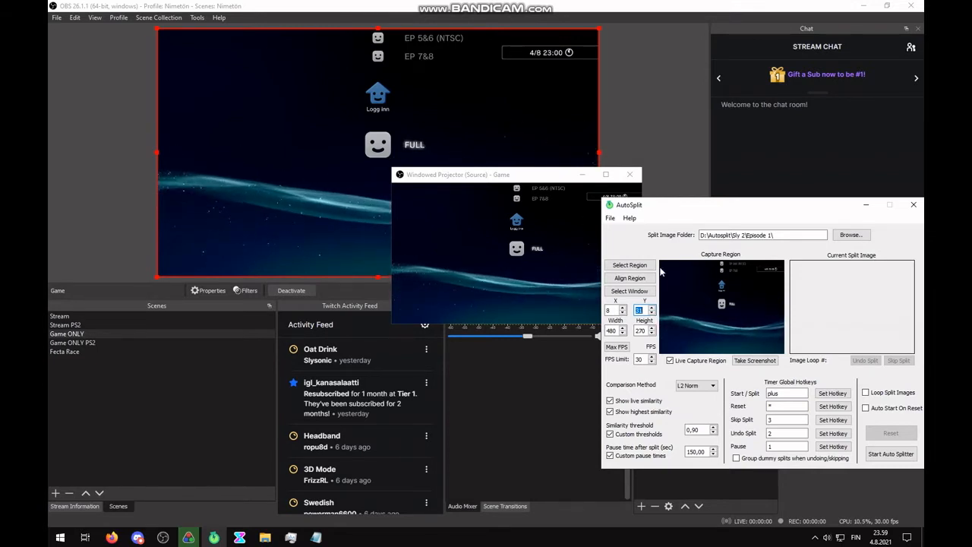
Snap the Game projector to fill half of the screen and fit its window to the content.
{"action": "left_click_drag", "start_coordinate": [541, 178], "coordinate": [47, 288]}
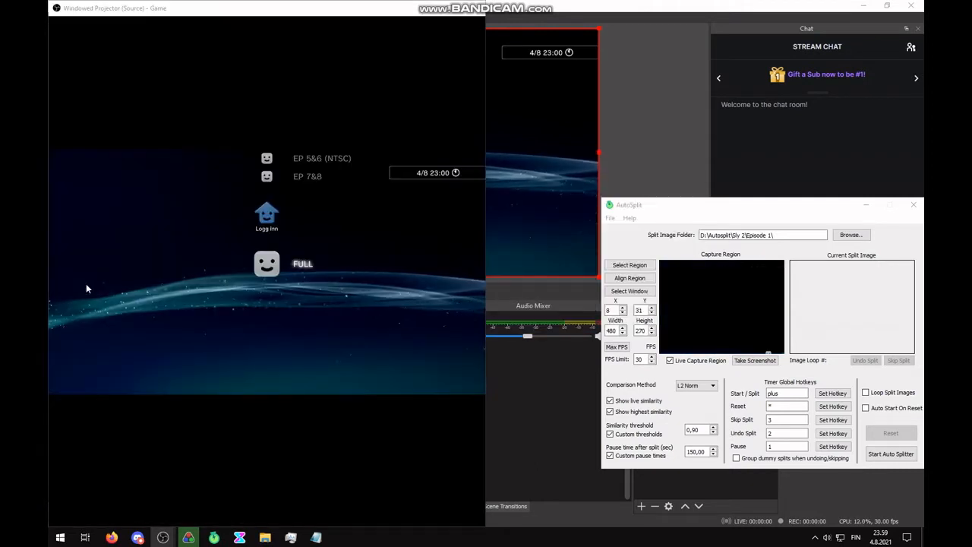
{"action": "left_click_drag", "start_coordinate": [331, 10], "coordinate": [48, 226]}
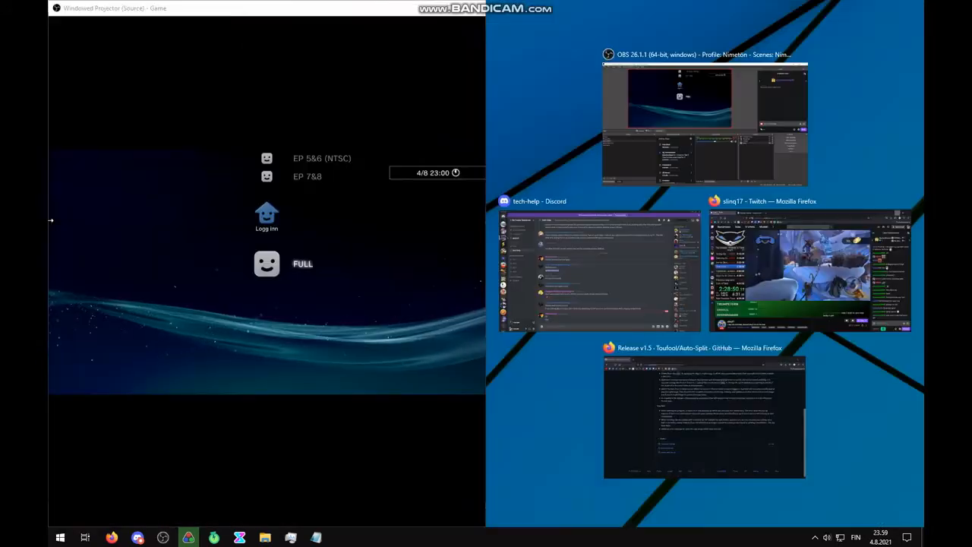
{"action": "left_click", "coordinate": [194, 204]}
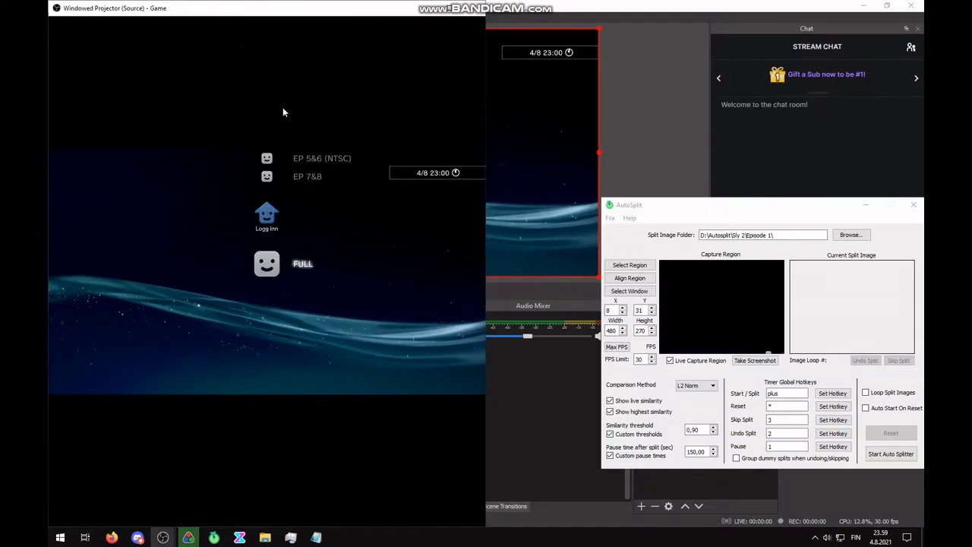
{"action": "right_click", "coordinate": [363, 237]}
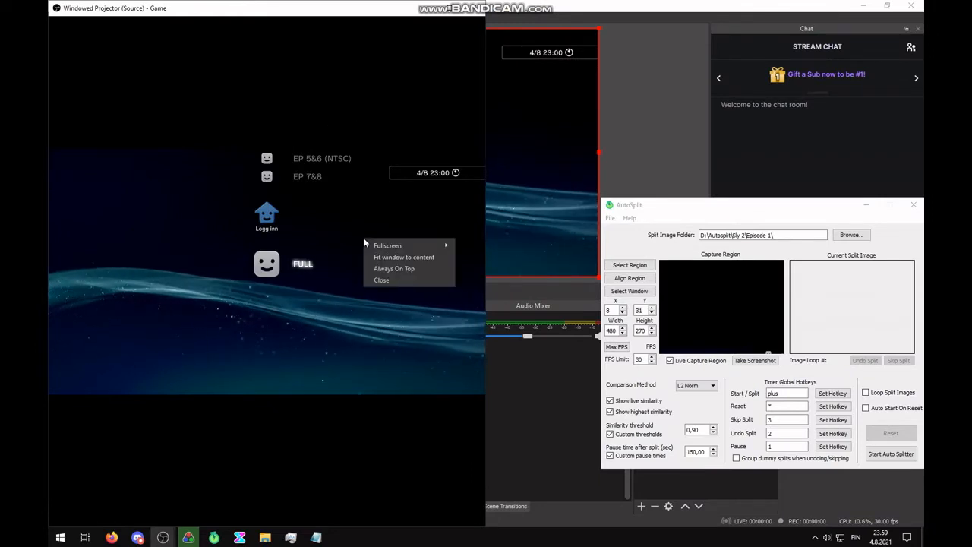
{"action": "left_click", "coordinate": [425, 257]}
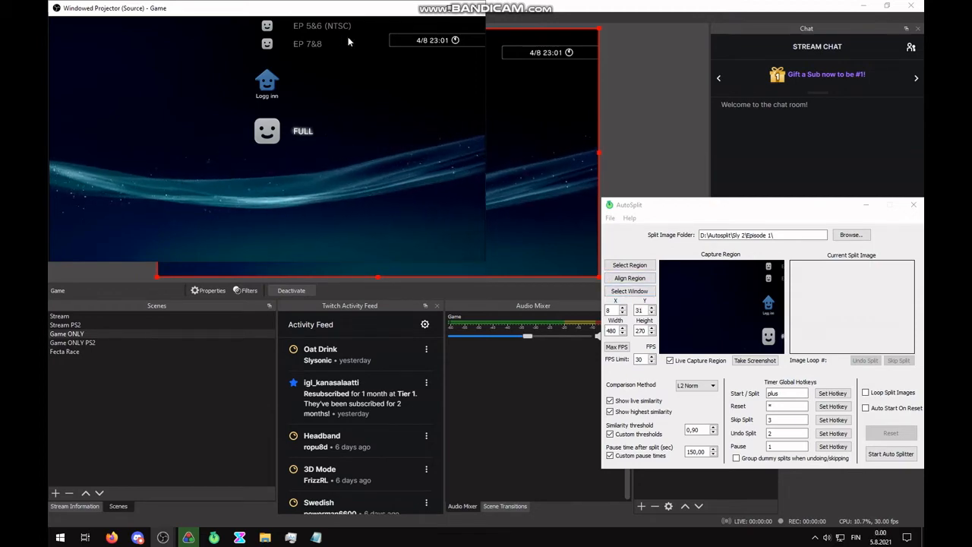
Capture the resized Game projector window in AutoSplit and move the AutoSplit window closer to it.
{"action": "left_click", "coordinate": [629, 292]}
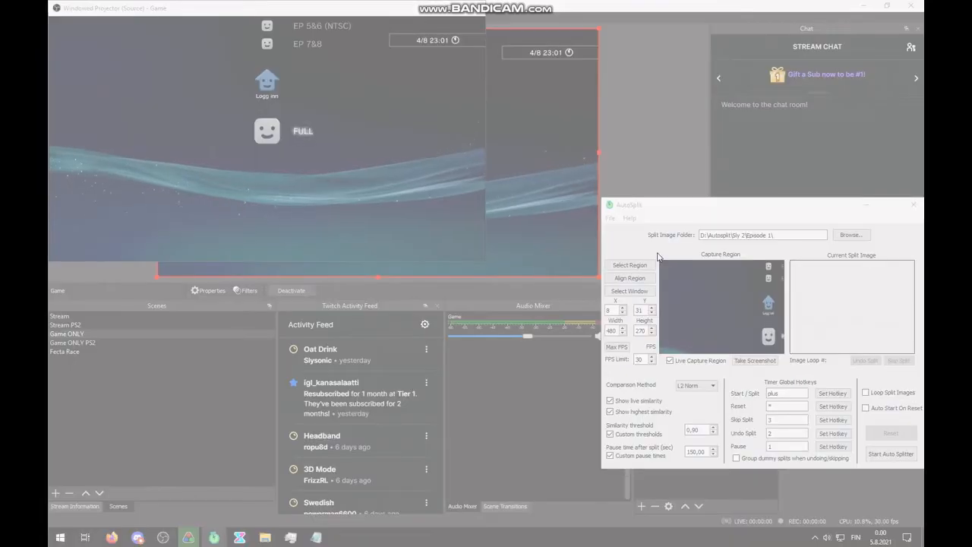
{"action": "left_click", "coordinate": [524, 261]}
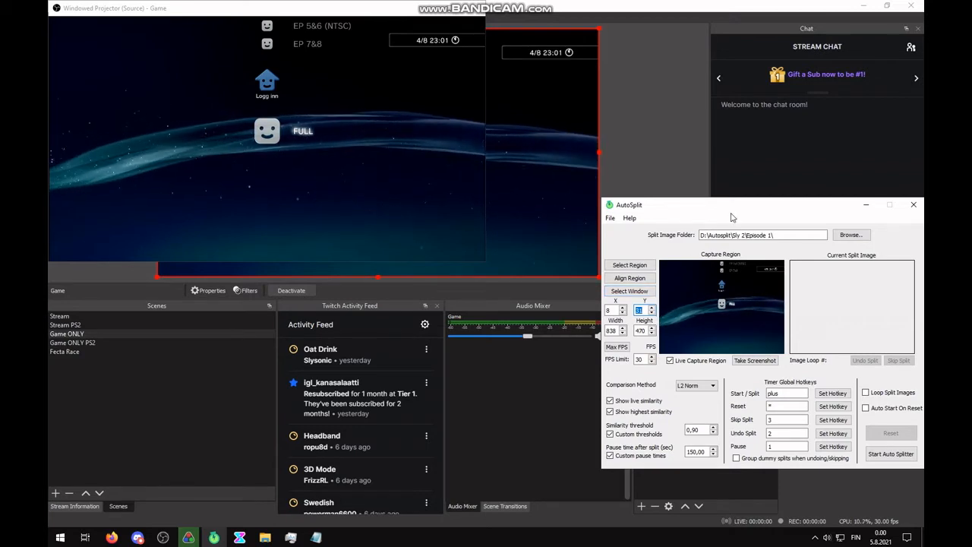
{"action": "left_click_drag", "start_coordinate": [757, 205], "coordinate": [707, 145]}
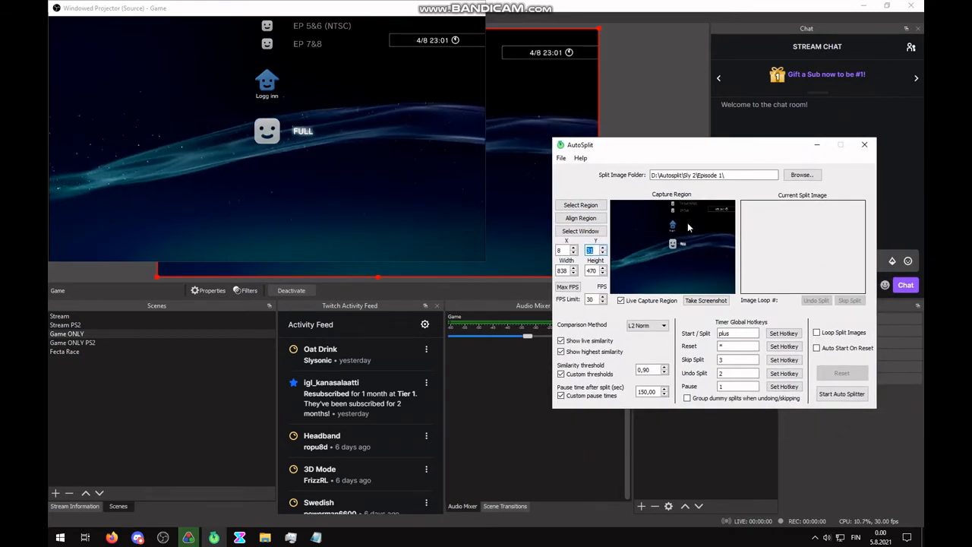
Repeatedly reselect the captured window, alternating between AutoSplit's own window and the Game projector, and finish on the projector.
{"action": "left_click", "coordinate": [591, 233]}
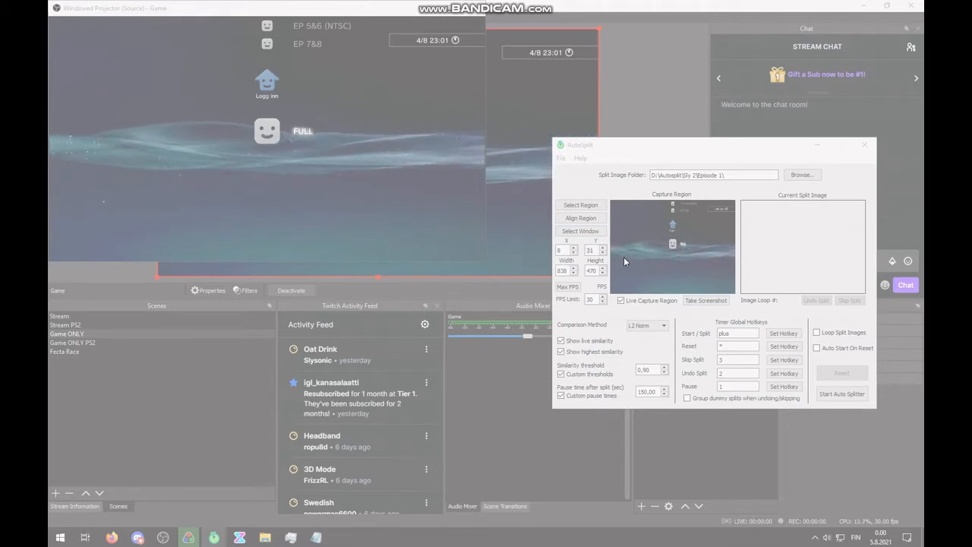
{"action": "left_click", "coordinate": [584, 185]}
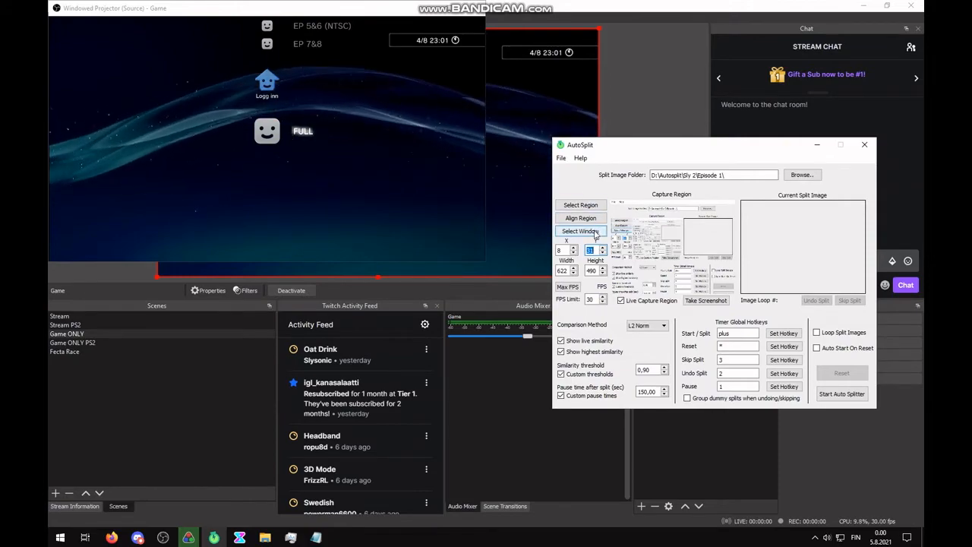
{"action": "left_click", "coordinate": [596, 233]}
{"action": "left_click", "coordinate": [400, 149]}
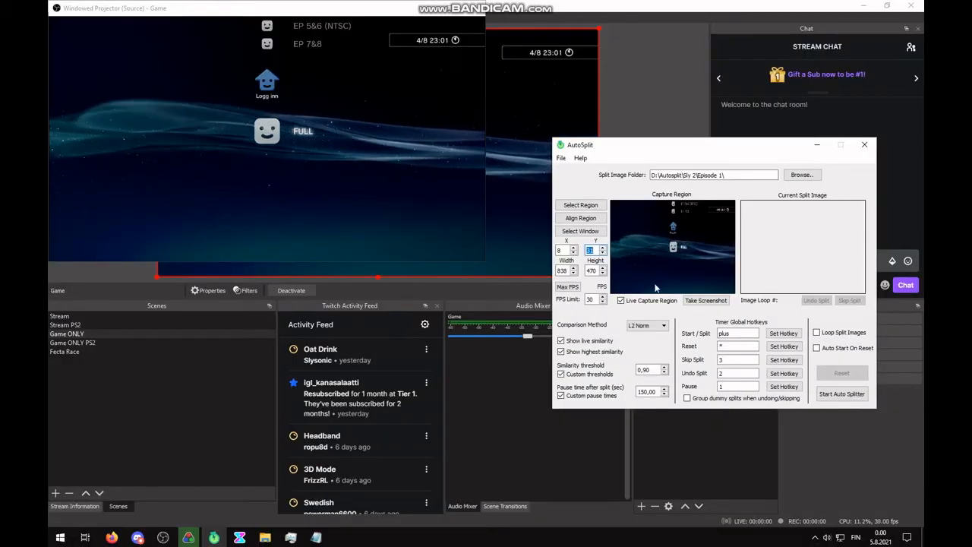
{"action": "left_click", "coordinate": [601, 234]}
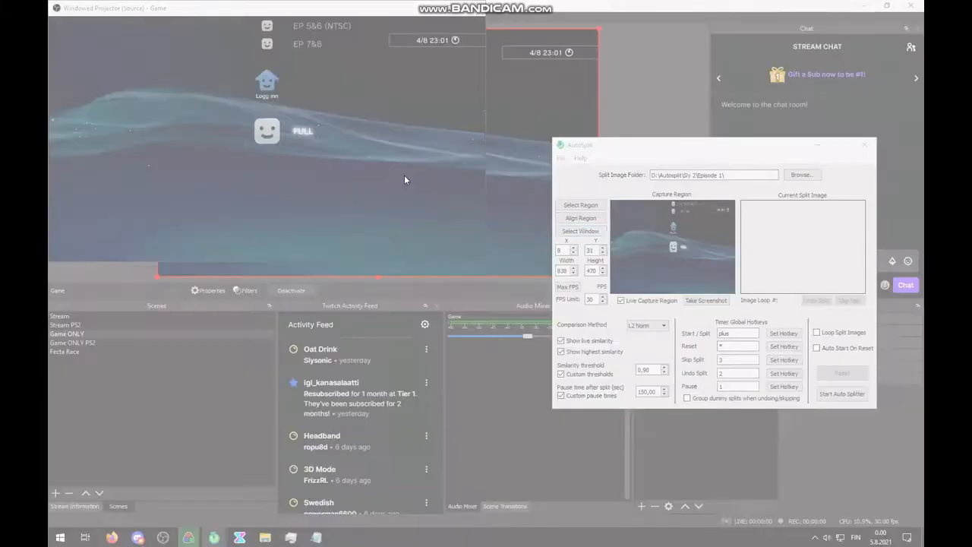
{"action": "left_click", "coordinate": [405, 177]}
{"action": "left_click", "coordinate": [587, 232]}
{"action": "left_click", "coordinate": [591, 239]}
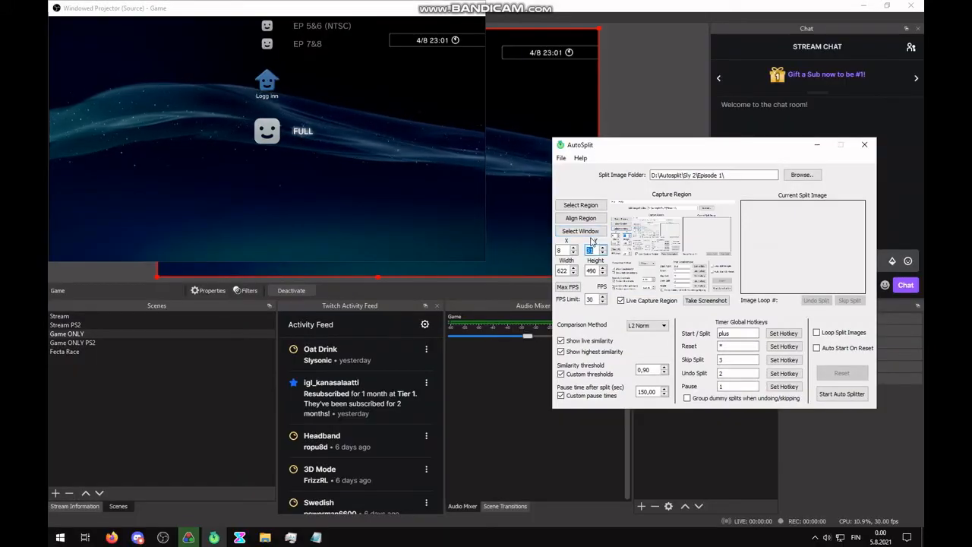
{"action": "left_click", "coordinate": [590, 233]}
{"action": "left_click", "coordinate": [412, 178]}
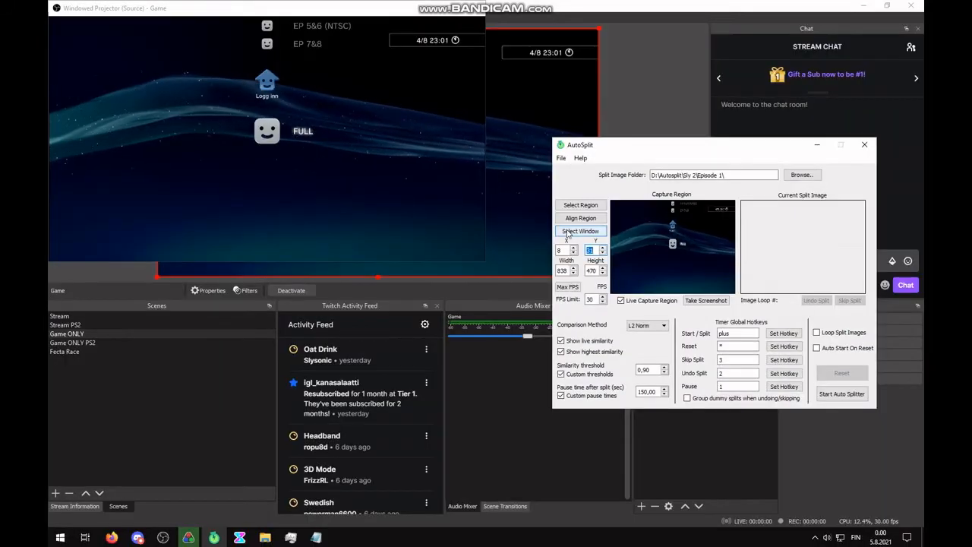
{"action": "left_click", "coordinate": [581, 231]}
{"action": "left_click", "coordinate": [427, 199]}
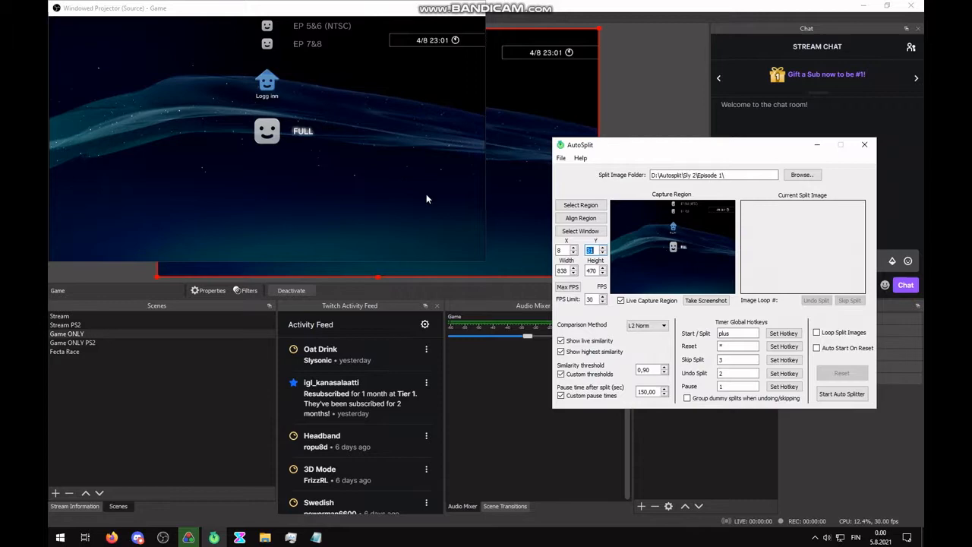
Reselect the capture window several more times, switching between AutoSplit's own window and the Game projector, and end on the projector.
{"action": "left_click", "coordinate": [583, 230]}
{"action": "left_click", "coordinate": [586, 204]}
{"action": "left_click", "coordinate": [588, 232]}
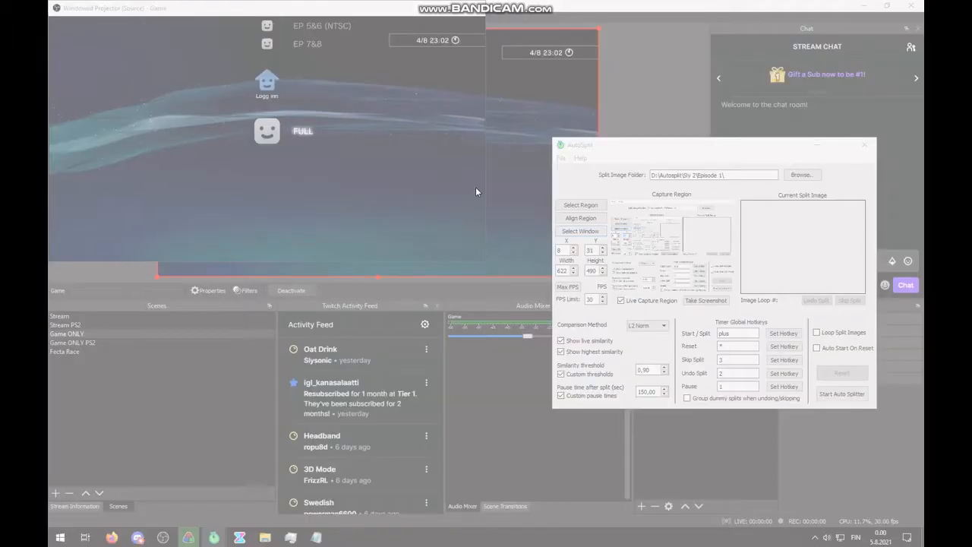
{"action": "left_click", "coordinate": [475, 192]}
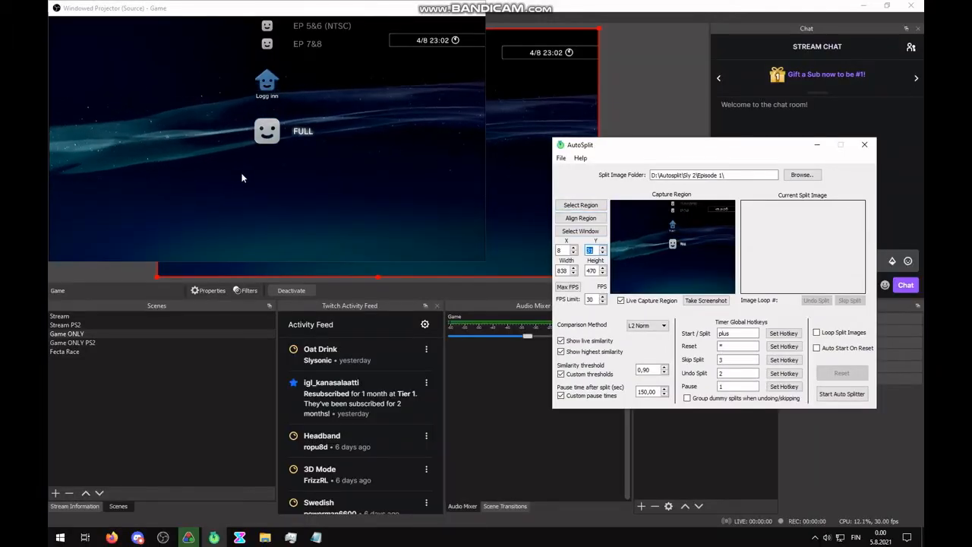
{"action": "left_click", "coordinate": [594, 232]}
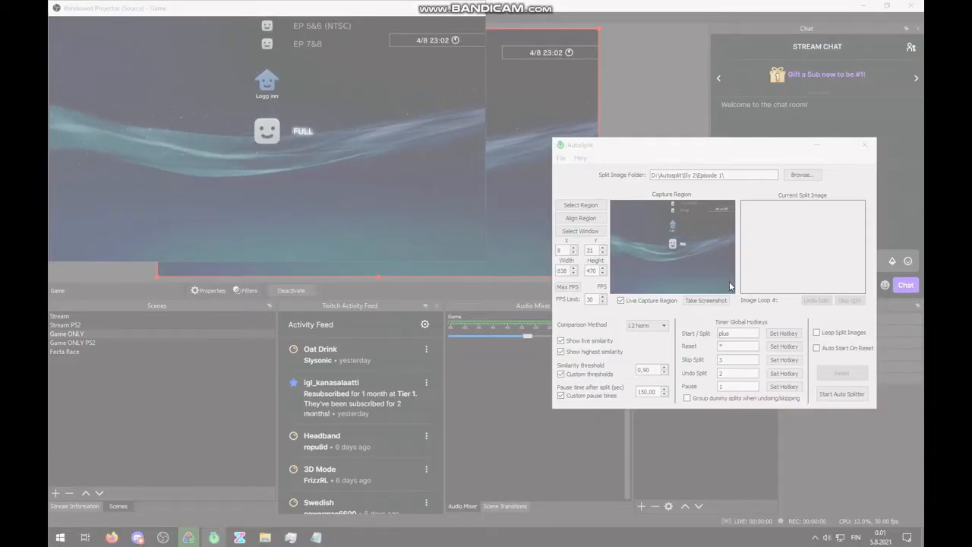
{"action": "left_click", "coordinate": [302, 140]}
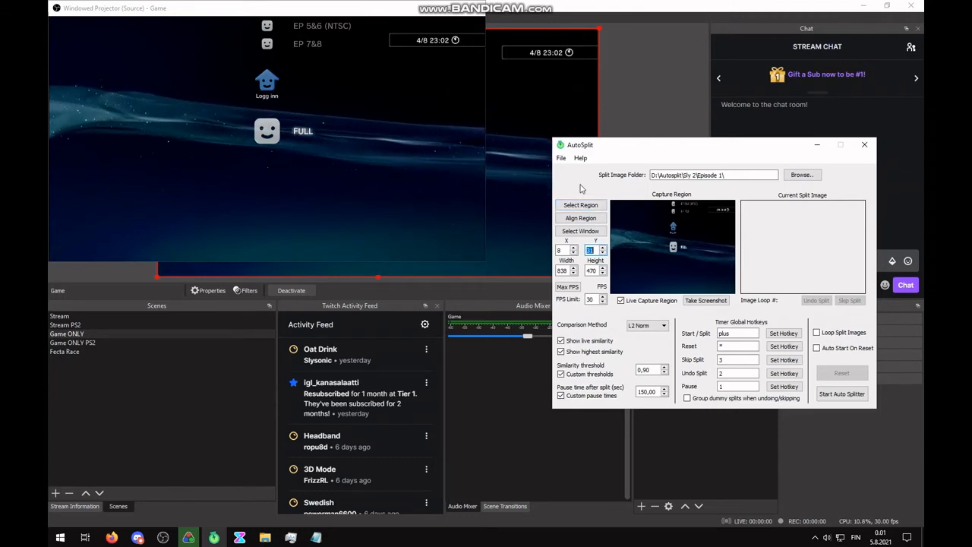
{"action": "left_click", "coordinate": [585, 231]}
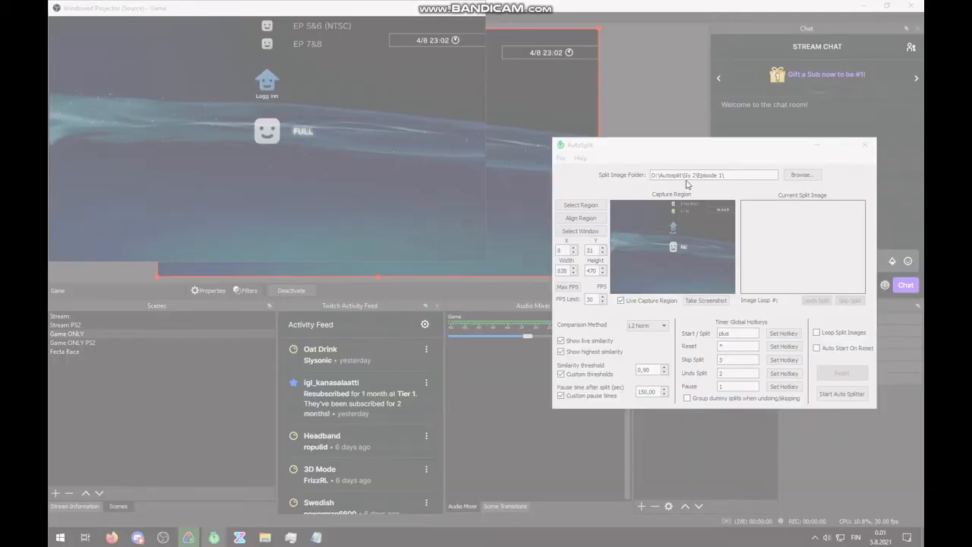
{"action": "left_click", "coordinate": [578, 188]}
{"action": "left_click", "coordinate": [580, 231]}
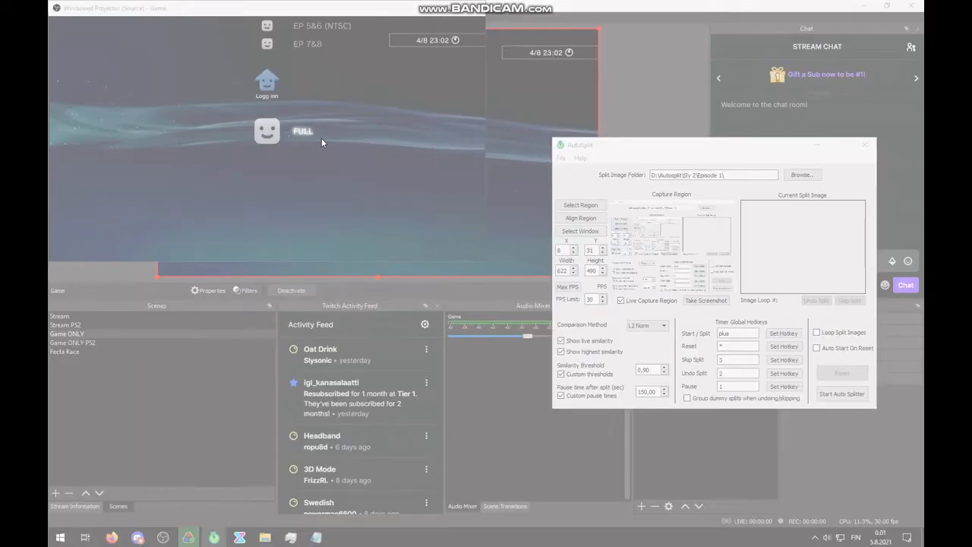
{"action": "left_click", "coordinate": [495, 235]}
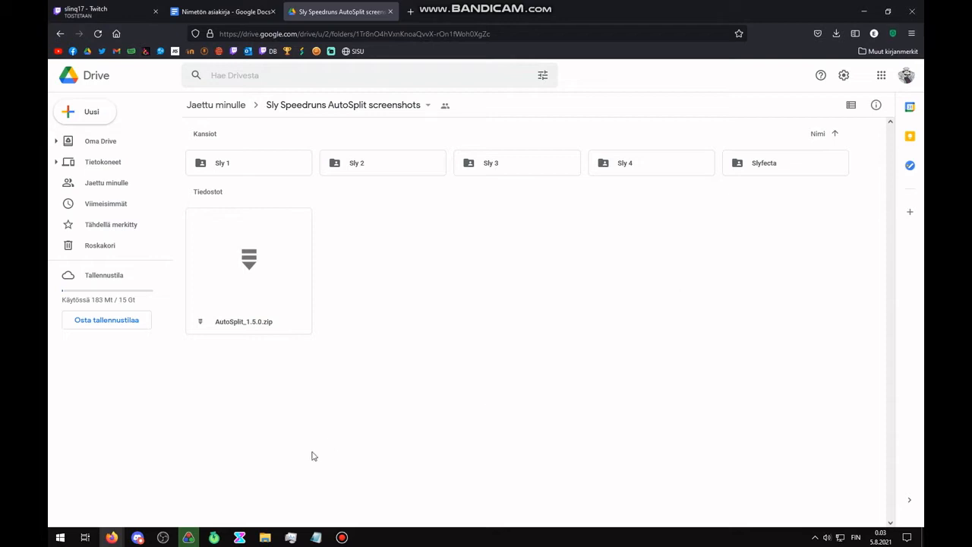
Bring up the Episode 1 split image folder in File Explorer and move its window higher for viewing.
{"action": "left_click", "coordinate": [304, 524]}
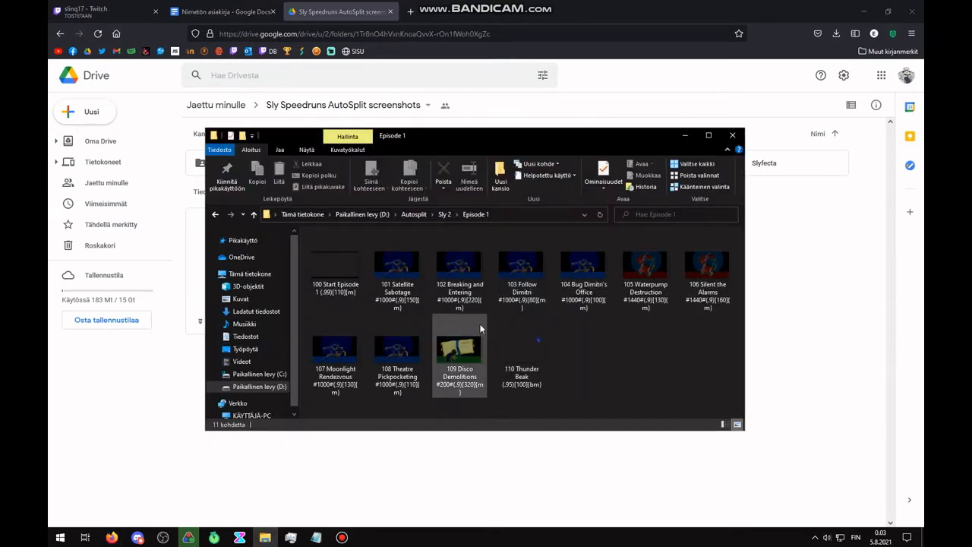
{"action": "left_click_drag", "start_coordinate": [508, 133], "coordinate": [524, 94]}
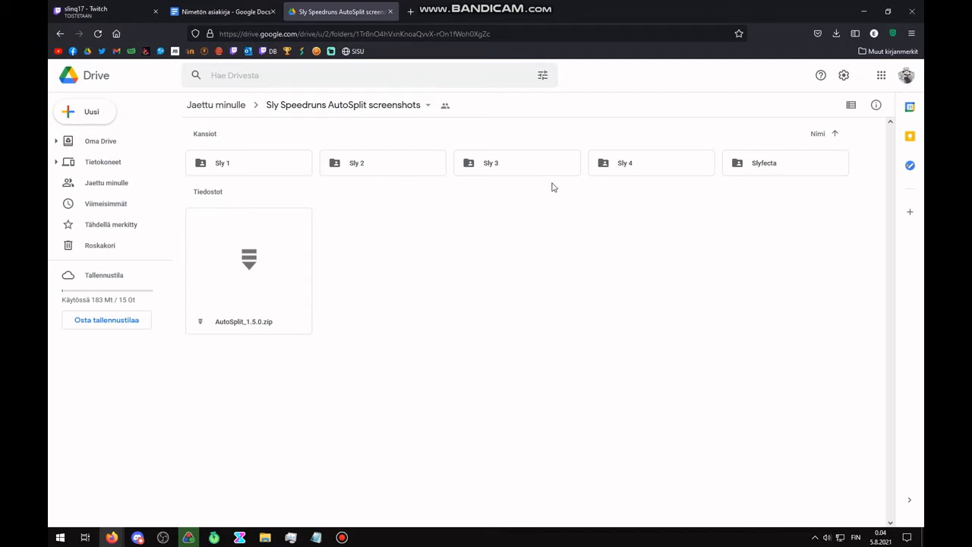
In the shared Drive folder, open Sly 3 > Any% - Remo ver > Fullgame and view the folder's download option without downloading.
{"action": "double_click", "coordinate": [507, 168]}
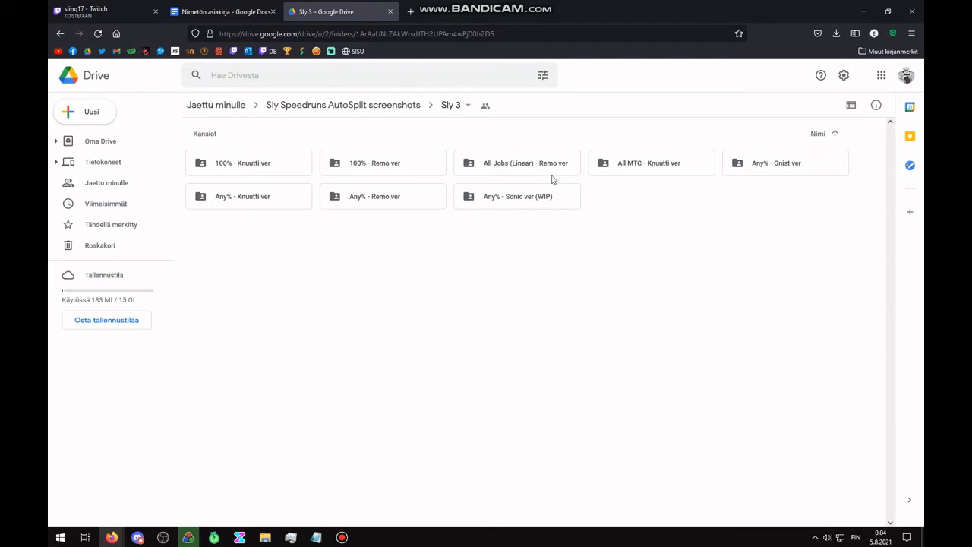
{"action": "left_click", "coordinate": [411, 203]}
{"action": "key", "text": "Return"}
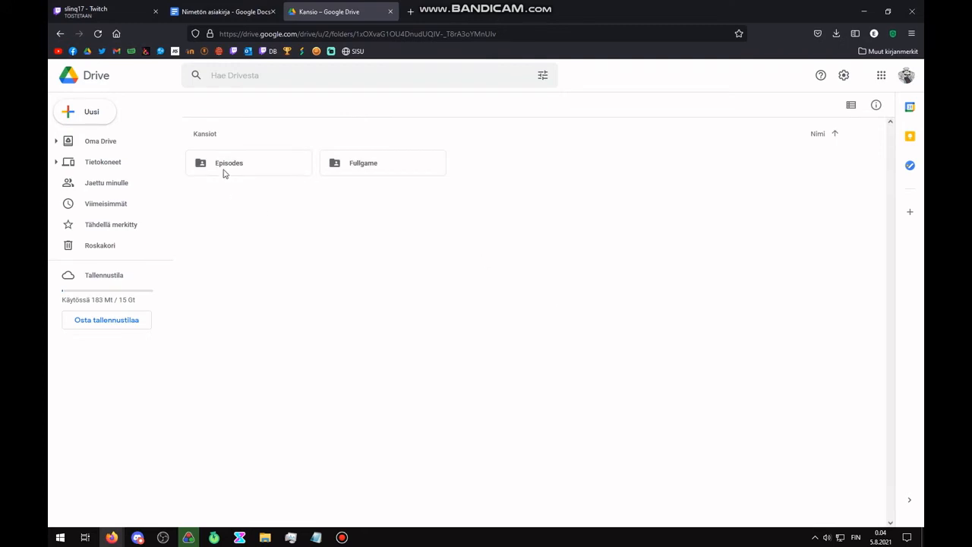
{"action": "double_click", "coordinate": [393, 168]}
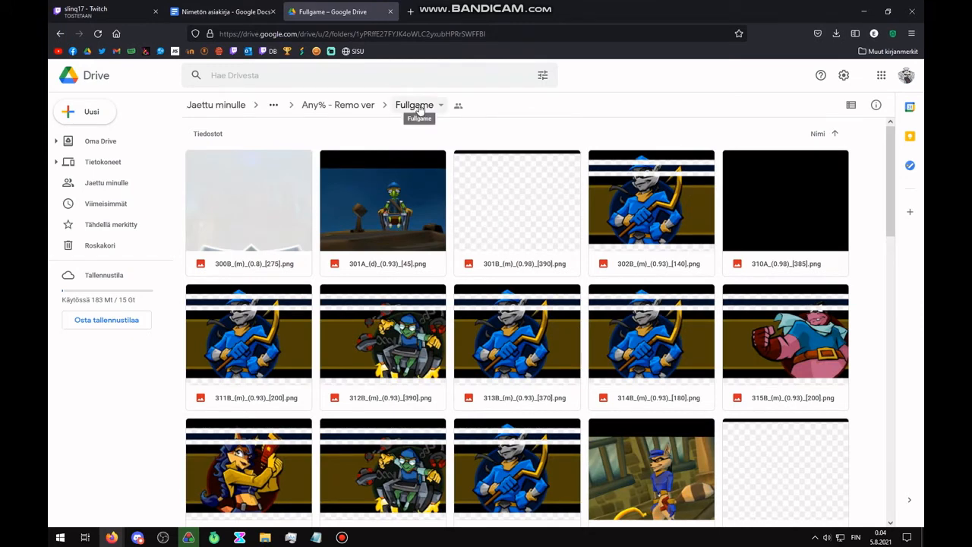
{"action": "left_click", "coordinate": [420, 111]}
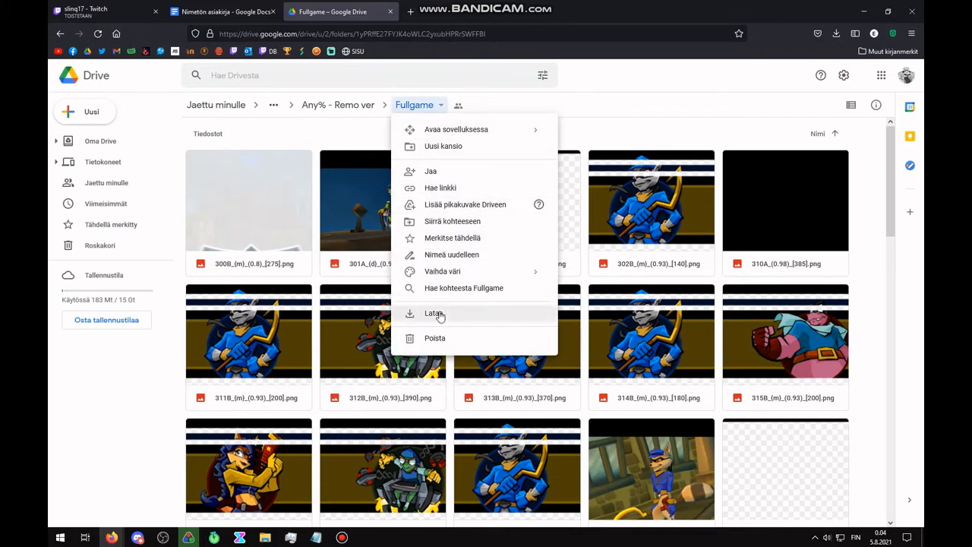
{"action": "left_click", "coordinate": [595, 102]}
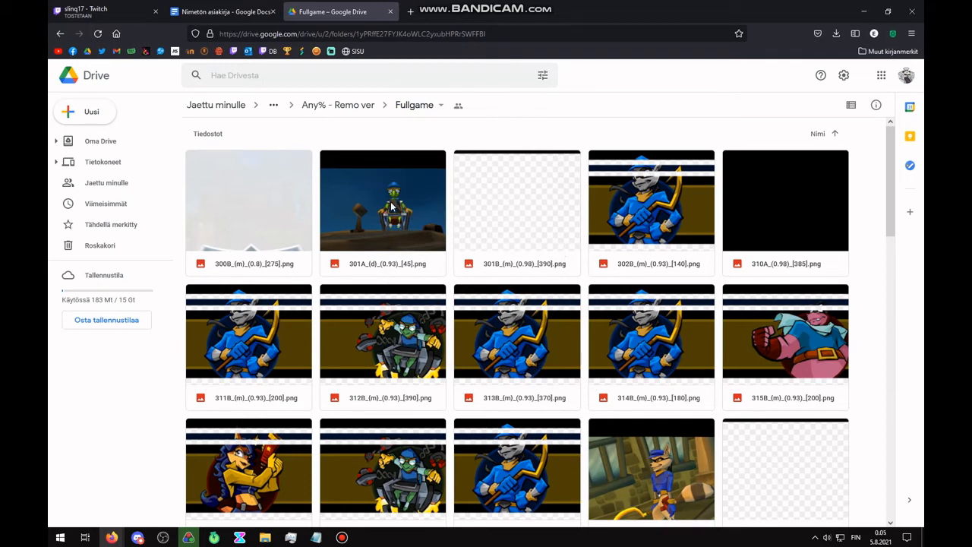
Switch to AutoSplit, move its window over the Drive page, and set the split image folder to D:\Autosplit\Sly 3\Any%.
{"action": "left_click", "coordinate": [214, 537]}
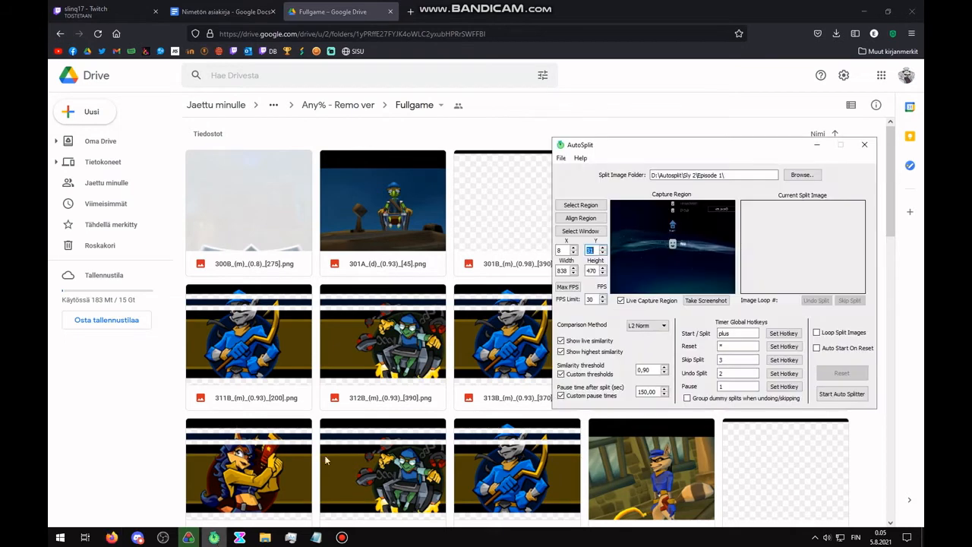
{"action": "left_click_drag", "start_coordinate": [687, 154], "coordinate": [484, 157]}
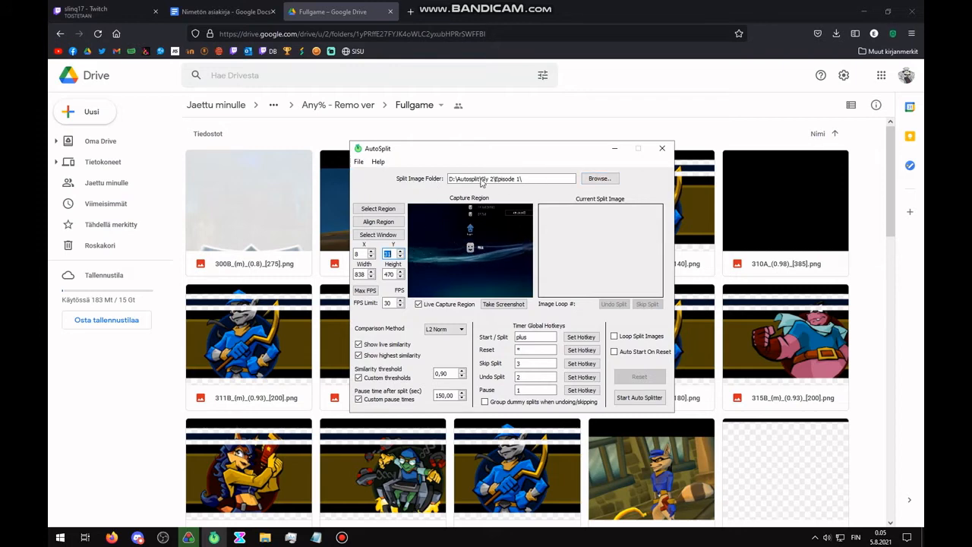
{"action": "left_click", "coordinate": [603, 182]}
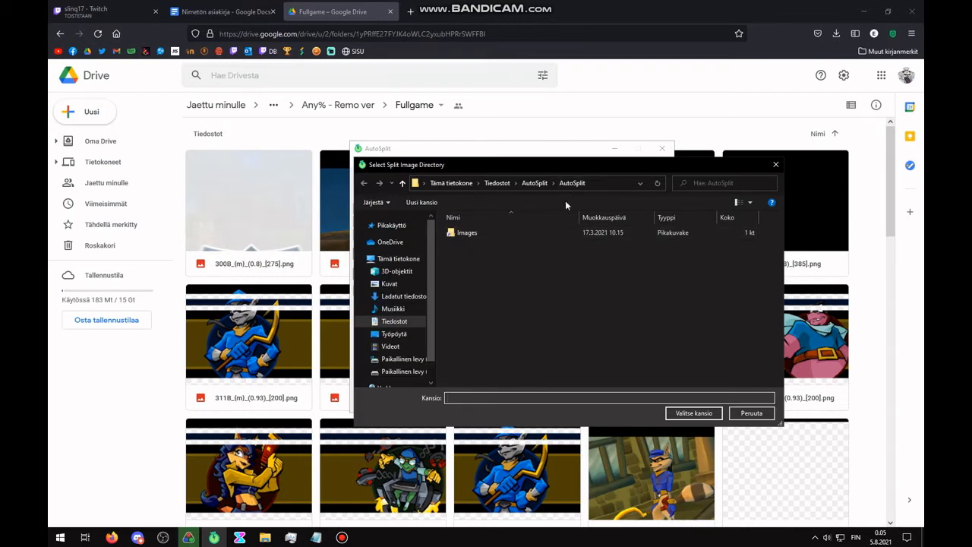
{"action": "double_click", "coordinate": [500, 231]}
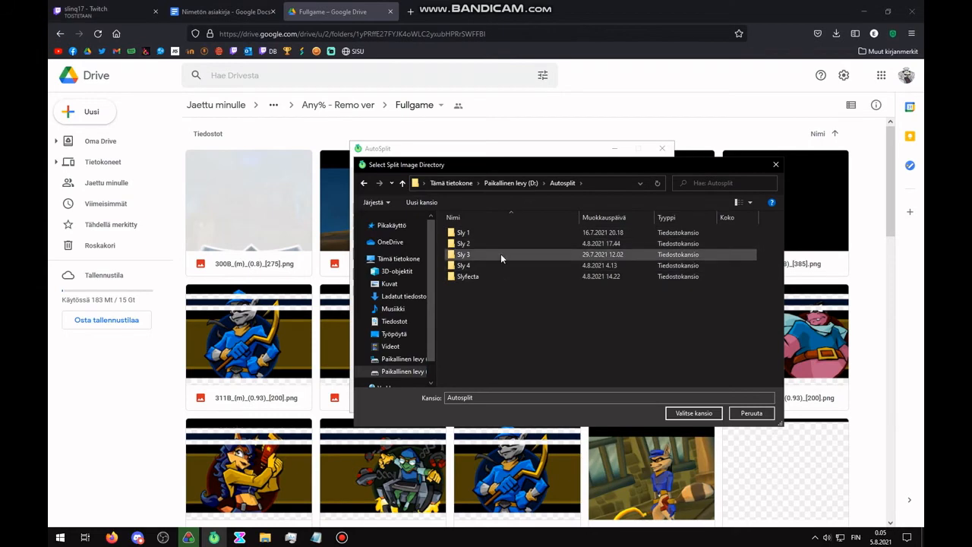
{"action": "double_click", "coordinate": [501, 254]}
{"action": "double_click", "coordinate": [484, 277]}
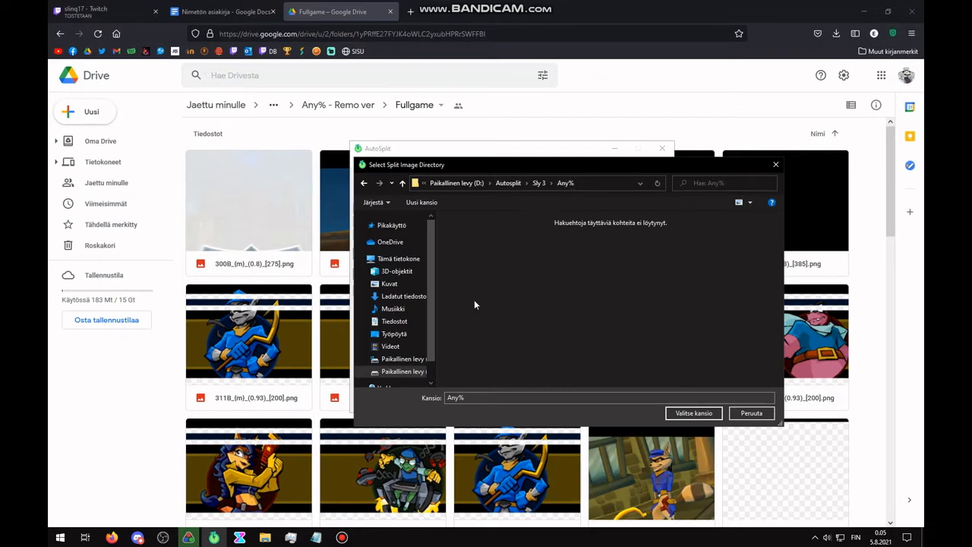
{"action": "left_click", "coordinate": [694, 414]}
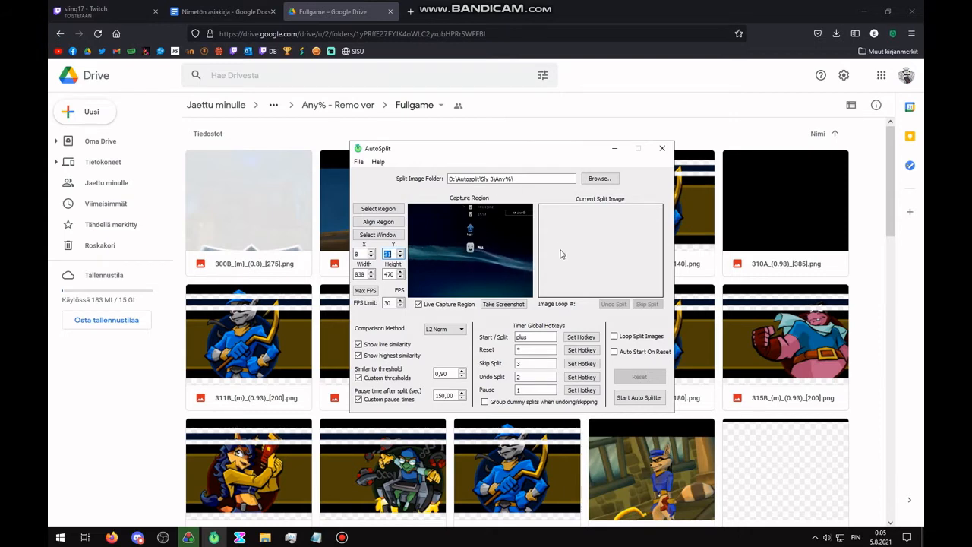
Preview the Any% split images by running the auto splitter and skipping two splits, and reset it.
{"action": "left_click", "coordinate": [645, 402]}
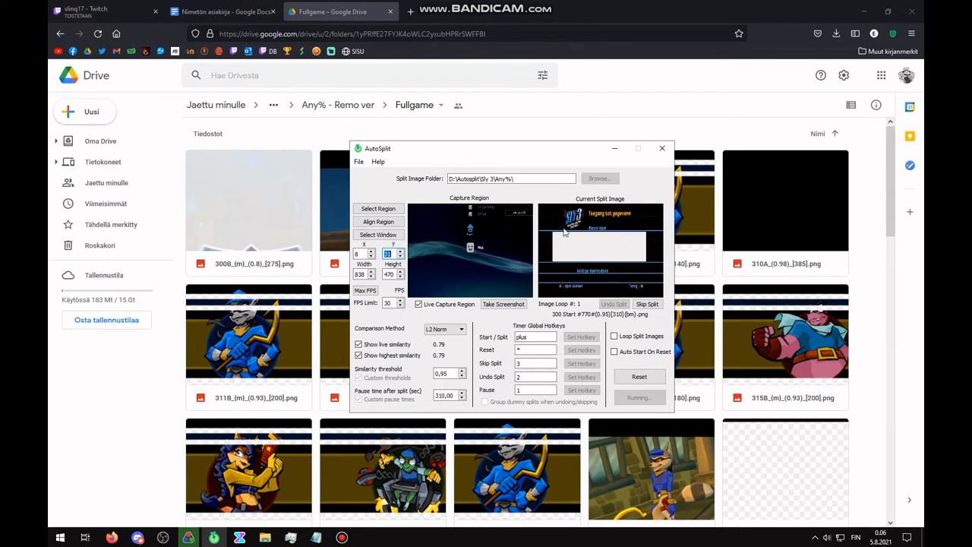
{"action": "left_click", "coordinate": [647, 304]}
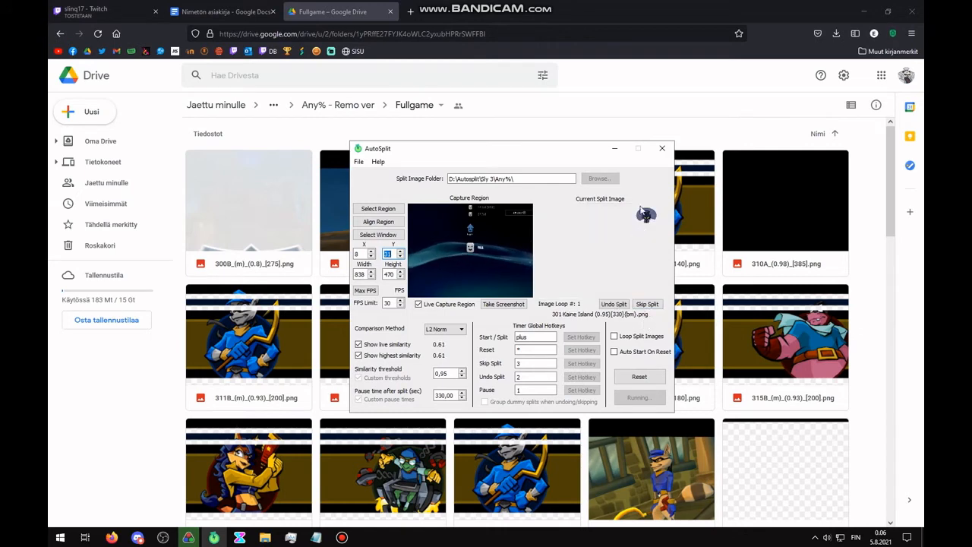
{"action": "left_click", "coordinate": [648, 305]}
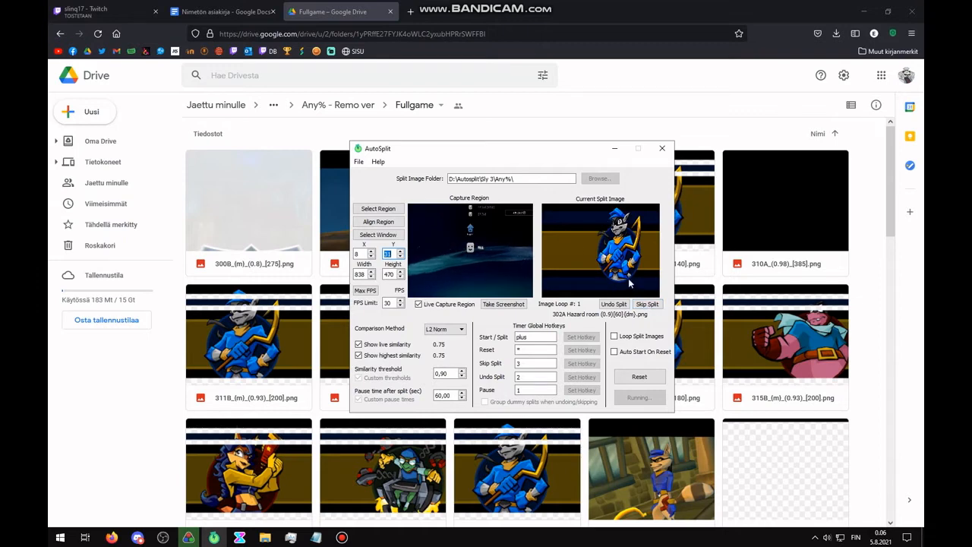
{"action": "left_click", "coordinate": [640, 376]}
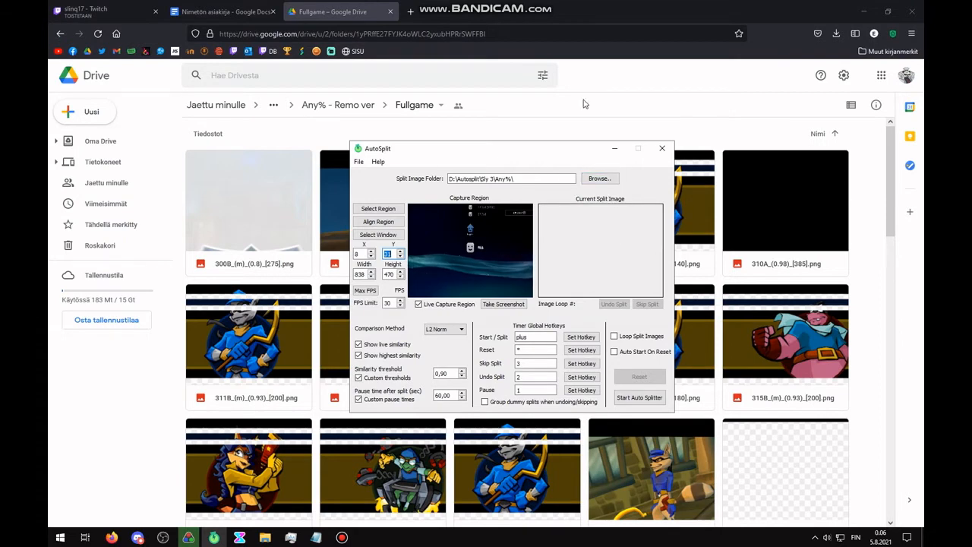
Return to Drive, look over the Fullgame images, and go up to Sly 3 to reopen Any% - Remo ver.
{"action": "left_click", "coordinate": [574, 24]}
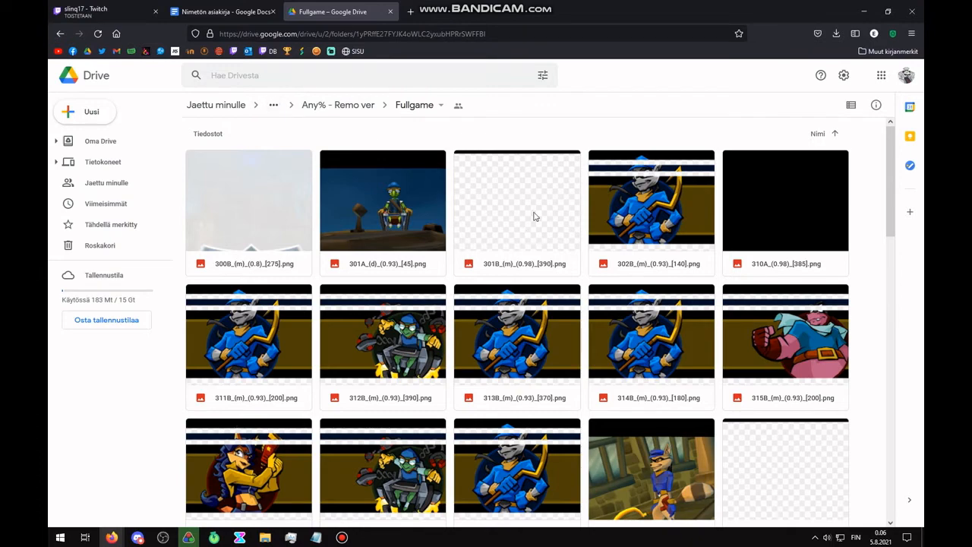
{"action": "scroll", "coordinate": [553, 332], "scroll_direction": "down", "scroll_amount": 3}
{"action": "scroll", "coordinate": [670, 333], "scroll_direction": "up", "scroll_amount": 3}
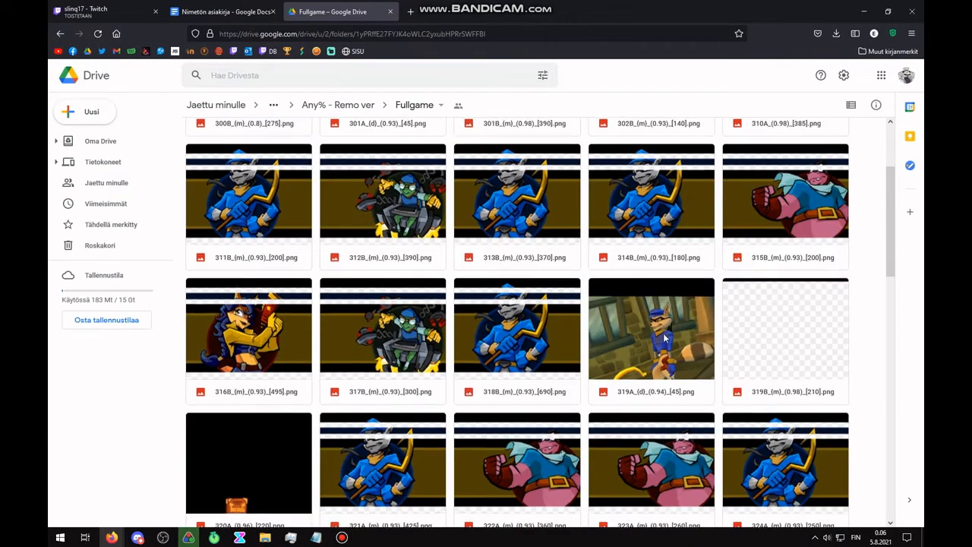
{"action": "scroll", "coordinate": [664, 339], "scroll_direction": "up", "scroll_amount": 1}
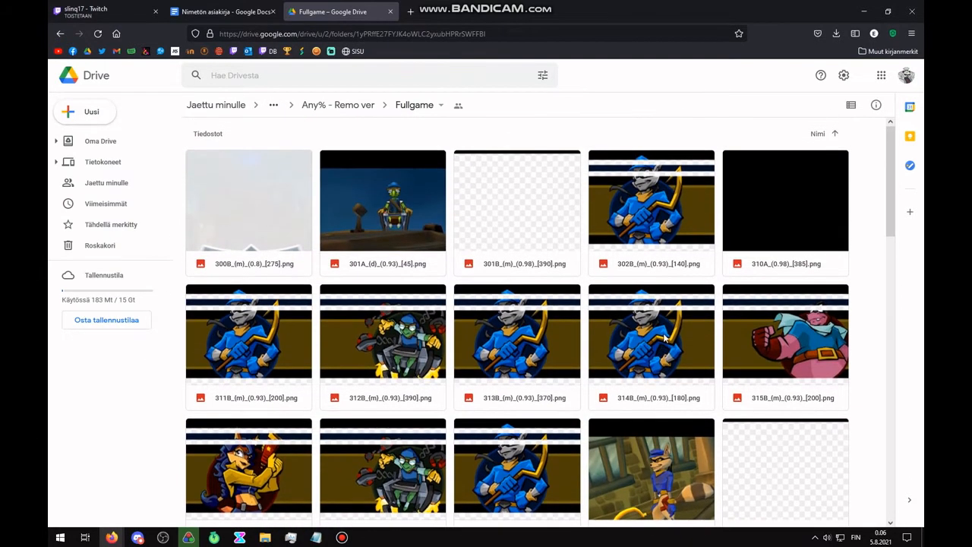
{"action": "left_click", "coordinate": [339, 108]}
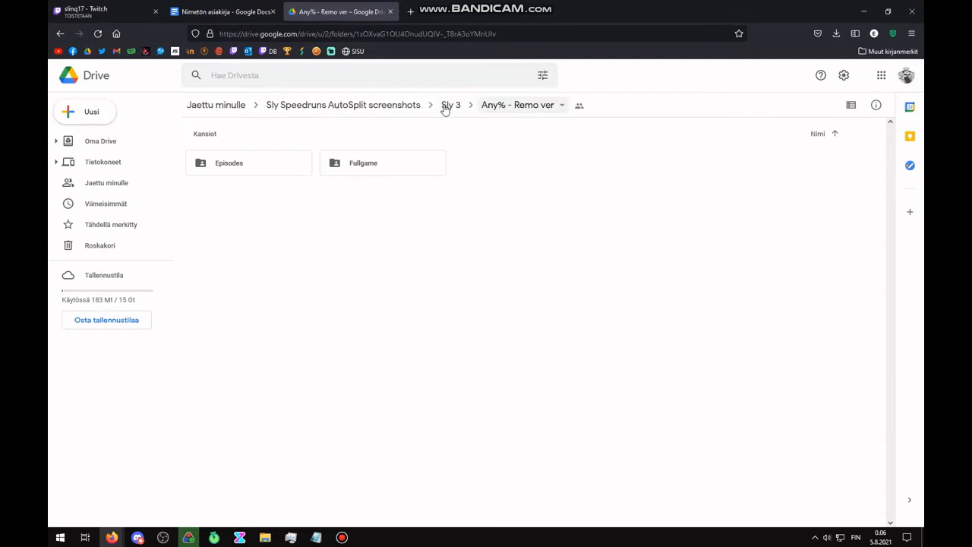
{"action": "left_click", "coordinate": [448, 108]}
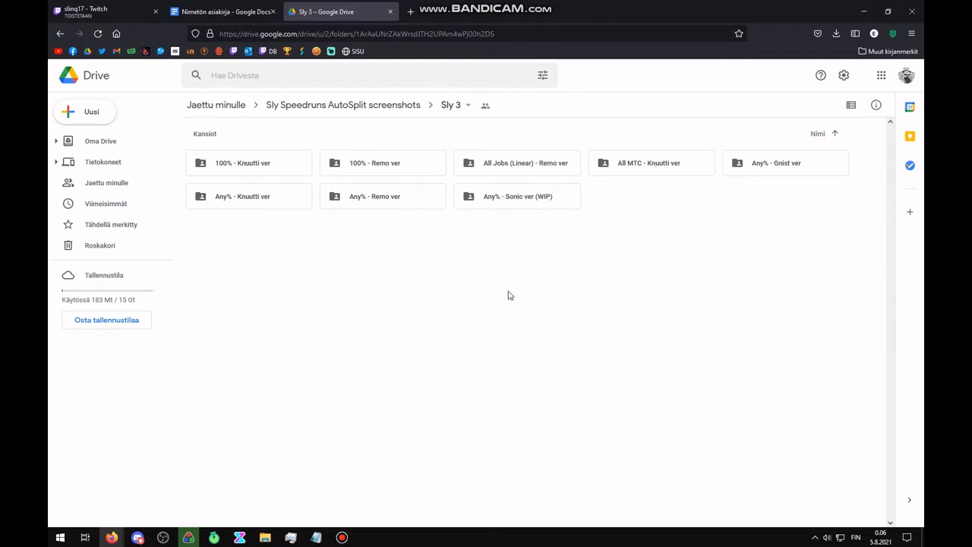
{"action": "double_click", "coordinate": [381, 203]}
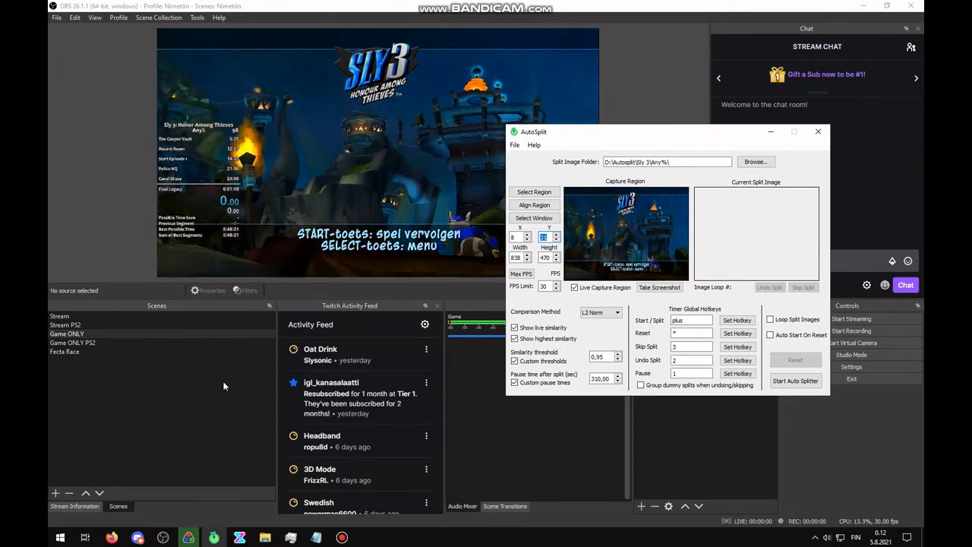
Bring up LiveSplit over OBS, check the hotkeys and the Global Hotkeys option in its settings, and close them.
{"action": "left_click", "coordinate": [189, 534]}
{"action": "left_click_drag", "start_coordinate": [256, 294], "coordinate": [248, 265]}
{"action": "right_click", "coordinate": [269, 184]}
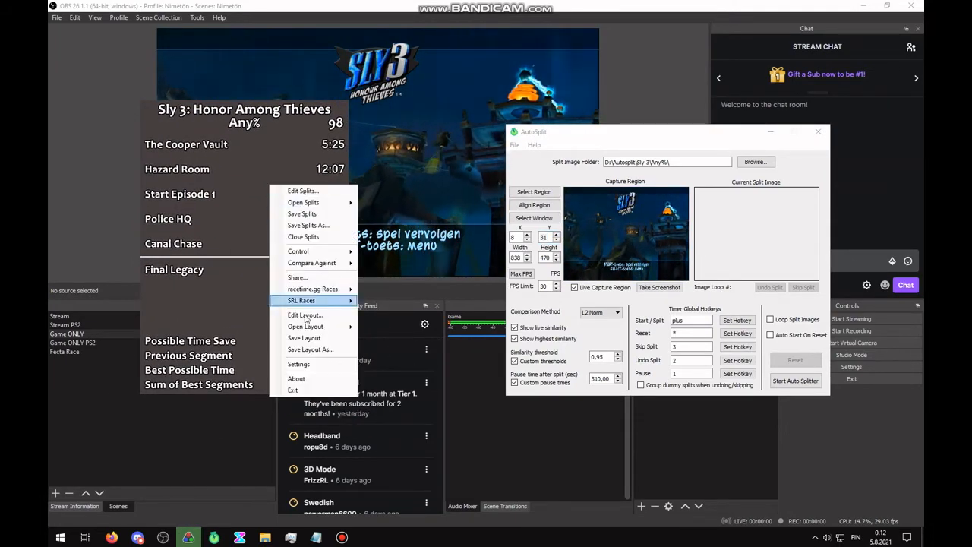
{"action": "left_click", "coordinate": [309, 365]}
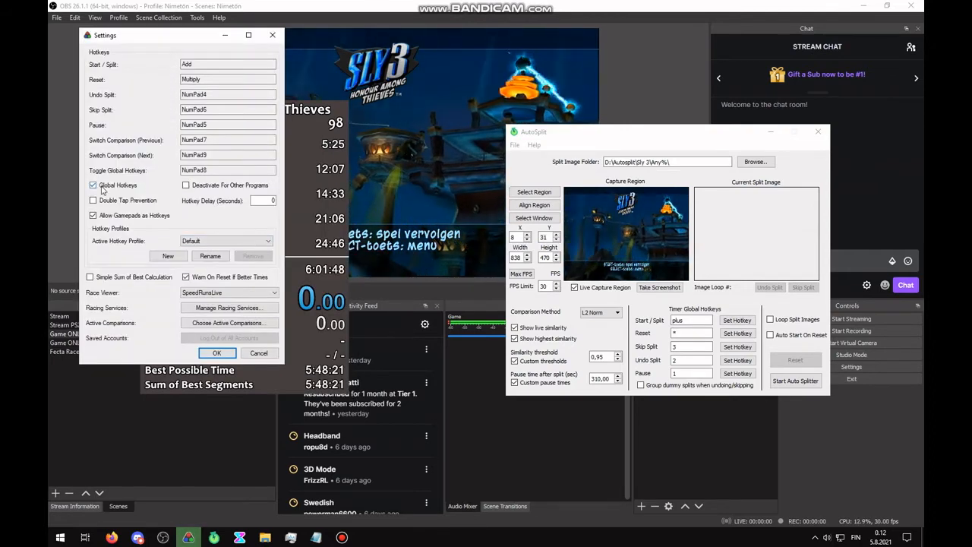
{"action": "left_click", "coordinate": [266, 40]}
Reposition the LiveSplit timer window over the OBS preview, beside the AutoSplit window.
{"action": "left_click_drag", "start_coordinate": [271, 213], "coordinate": [276, 241]}
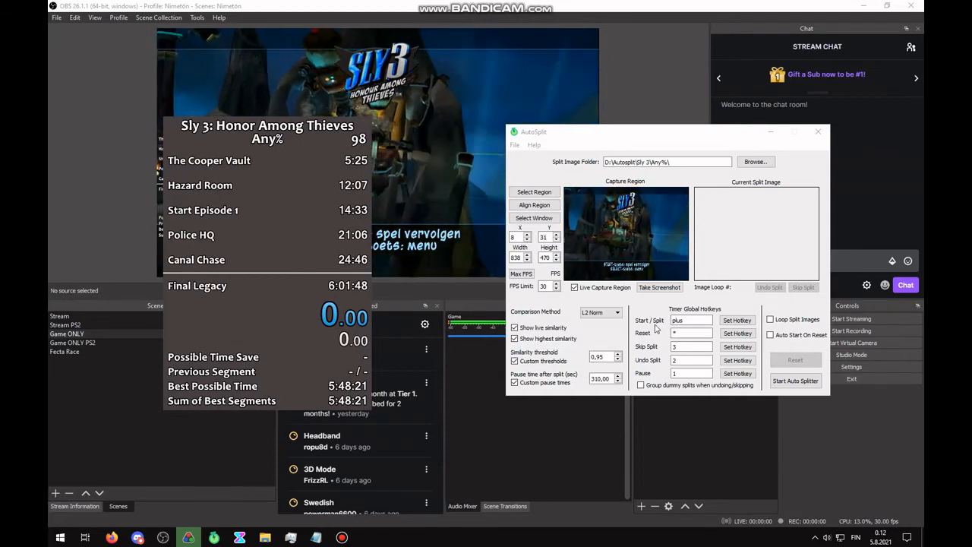
{"action": "left_click_drag", "start_coordinate": [314, 240], "coordinate": [265, 227]}
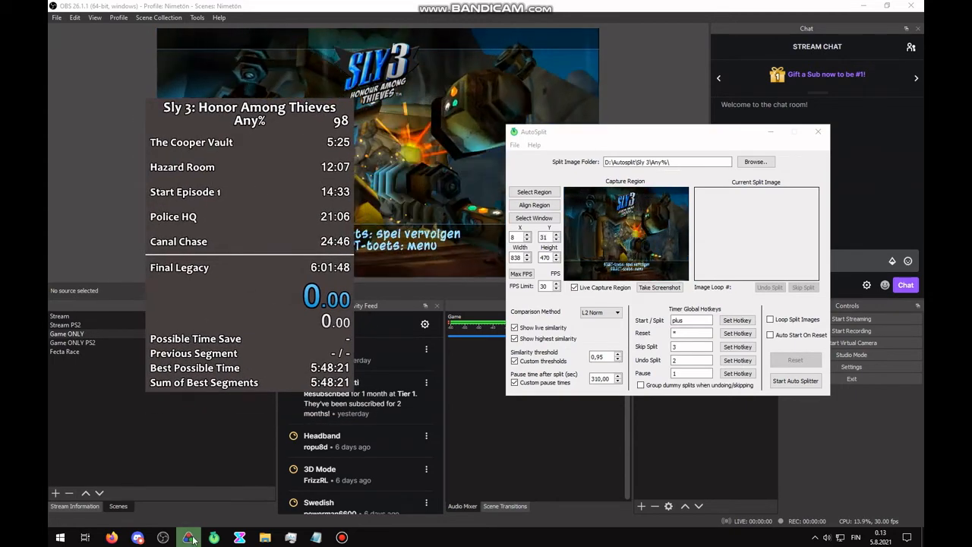
{"action": "mouse_move", "coordinate": [193, 539]}
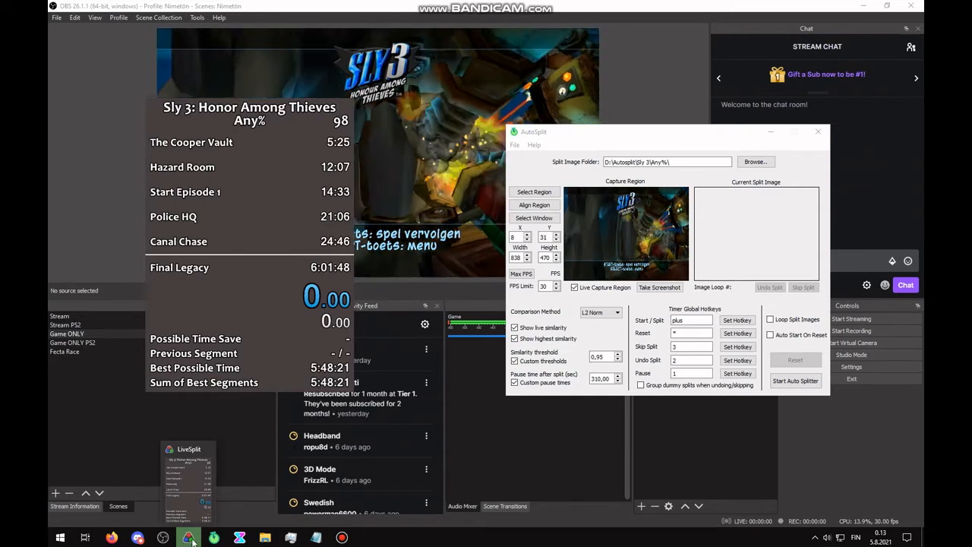
Bring up the windowed game projector and arrange the LiveSplit timer and AutoSplit window around it over OBS.
{"action": "left_click_drag", "start_coordinate": [259, 181], "coordinate": [252, 179]}
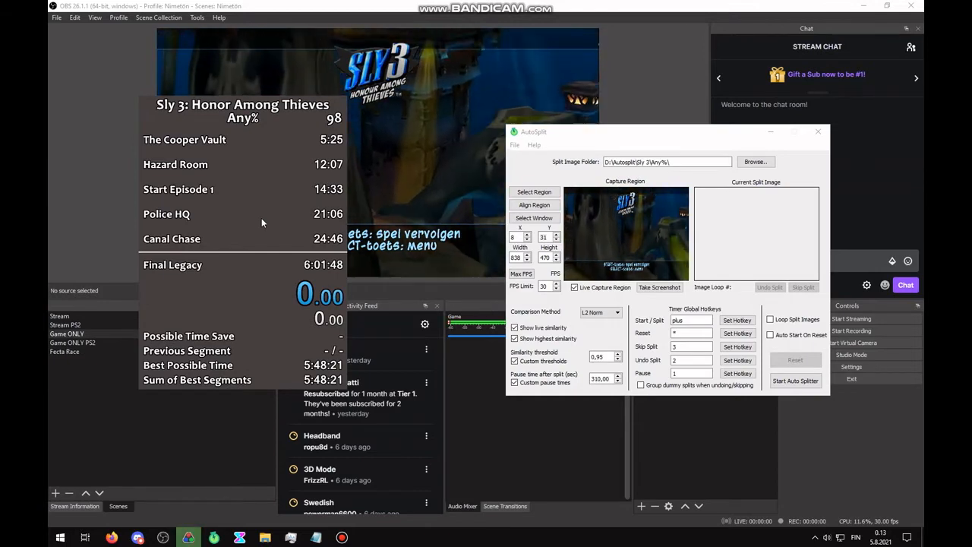
{"action": "left_click_drag", "start_coordinate": [262, 218], "coordinate": [245, 227]}
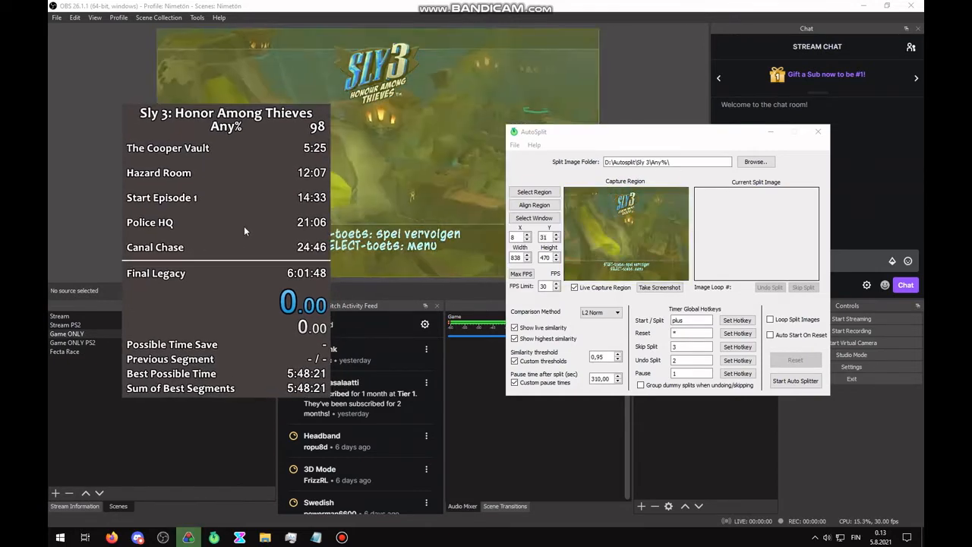
{"action": "mouse_move", "coordinate": [188, 537]}
{"action": "left_click", "coordinate": [224, 471]}
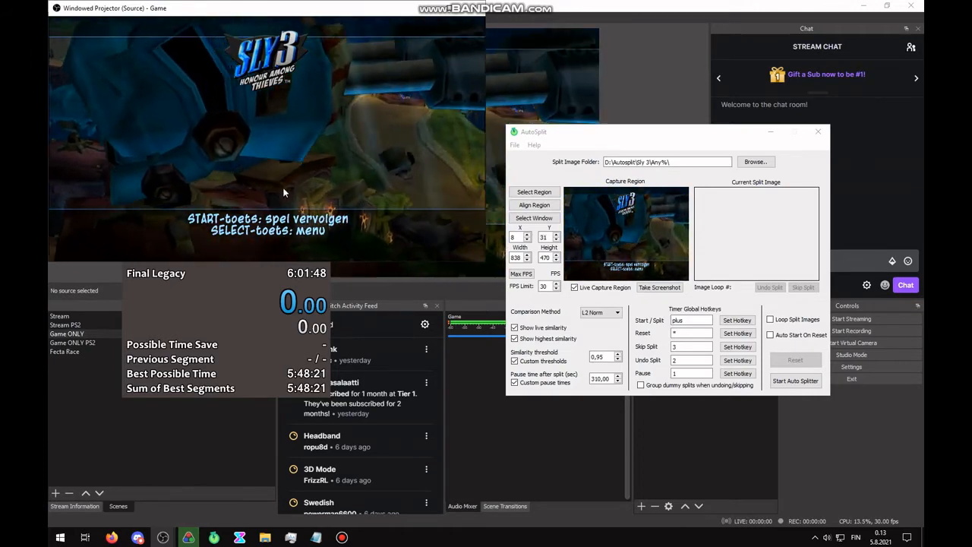
{"action": "left_click", "coordinate": [235, 322]}
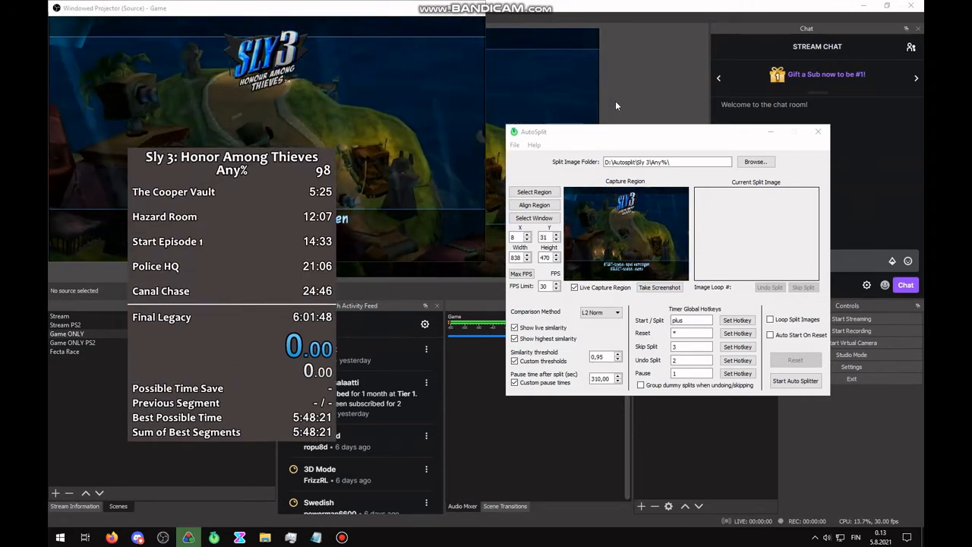
{"action": "mouse_move", "coordinate": [652, 137]}
{"action": "left_mouse_down"}
{"action": "mouse_move", "coordinate": [667, 119]}
{"action": "mouse_move", "coordinate": [661, 148]}
{"action": "left_mouse_up"}
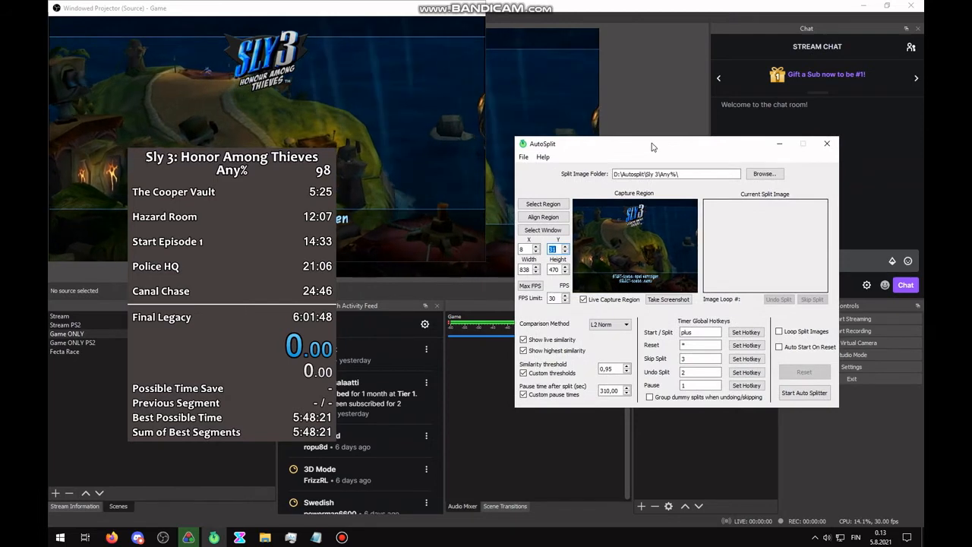
Start the auto splitter on the Sly 3 Any% images, look at OBS, and bring AutoSplit and LiveSplit back in front.
{"action": "left_click", "coordinate": [799, 394]}
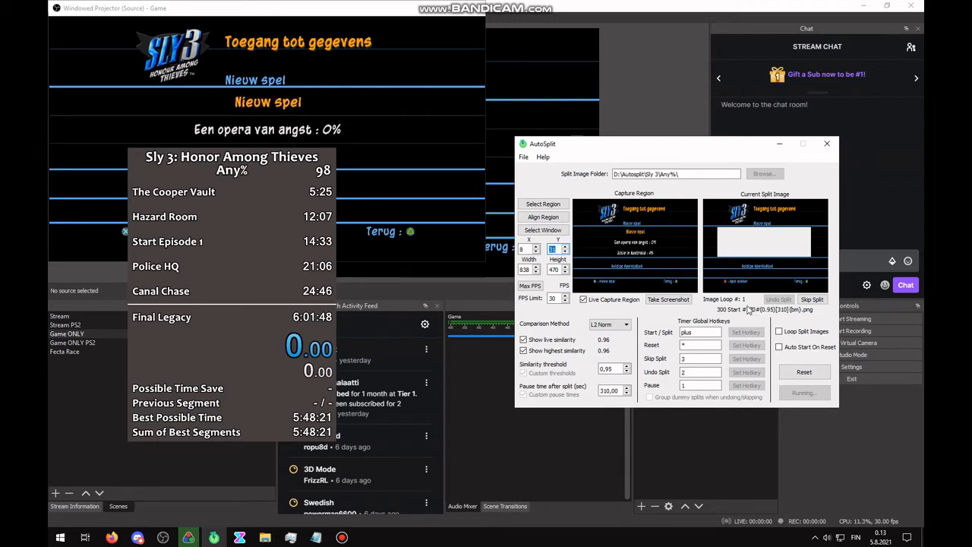
{"action": "left_click", "coordinate": [730, 6]}
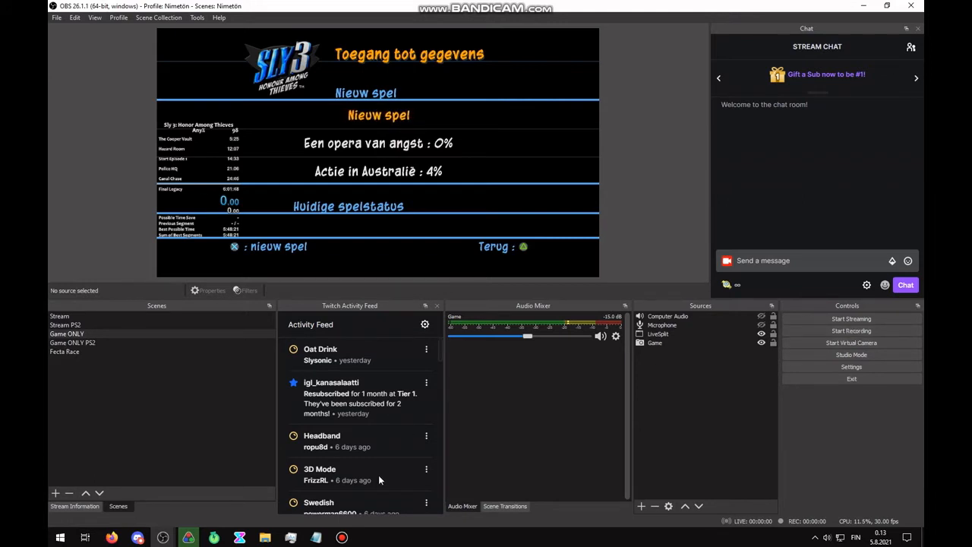
{"action": "mouse_move", "coordinate": [349, 540]}
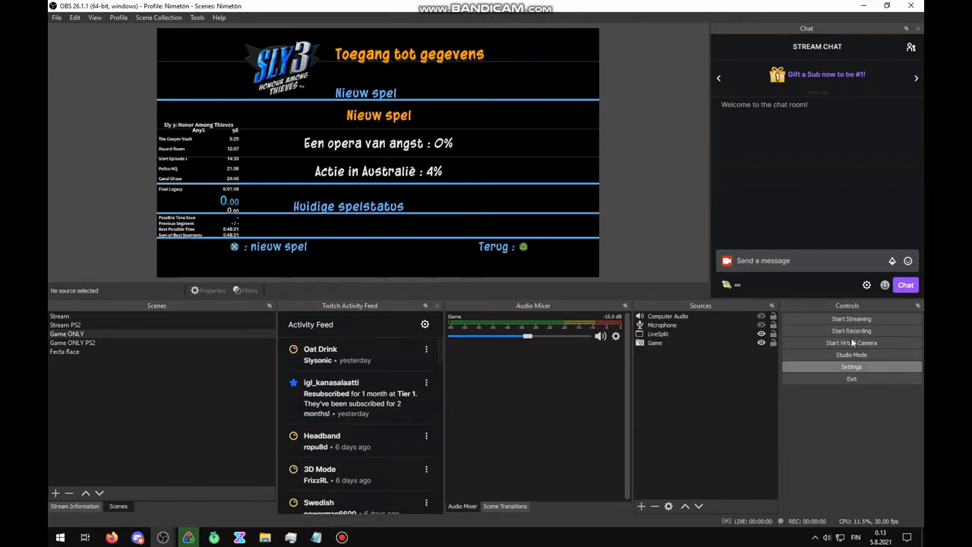
{"action": "left_click", "coordinate": [220, 540]}
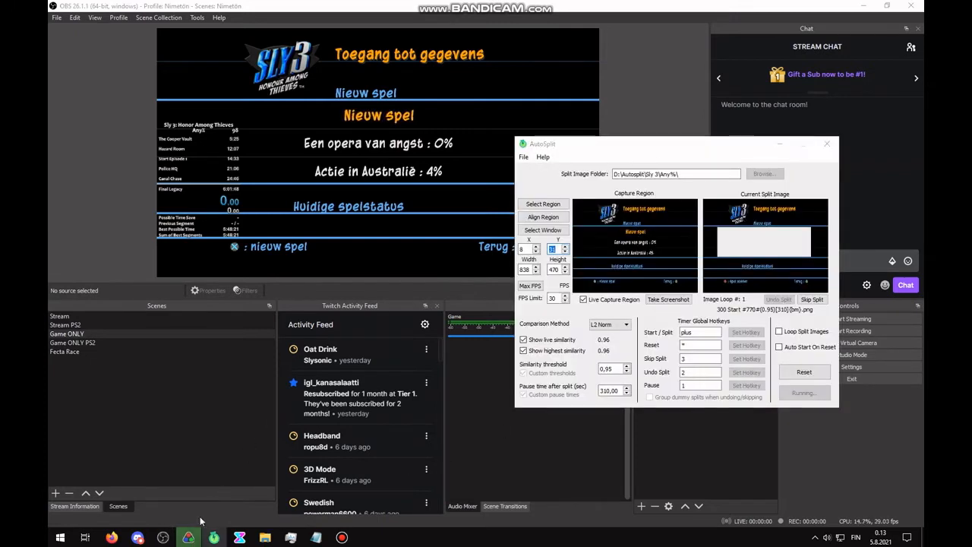
{"action": "left_click", "coordinate": [190, 536]}
{"action": "left_click_drag", "start_coordinate": [666, 145], "coordinate": [669, 150]}
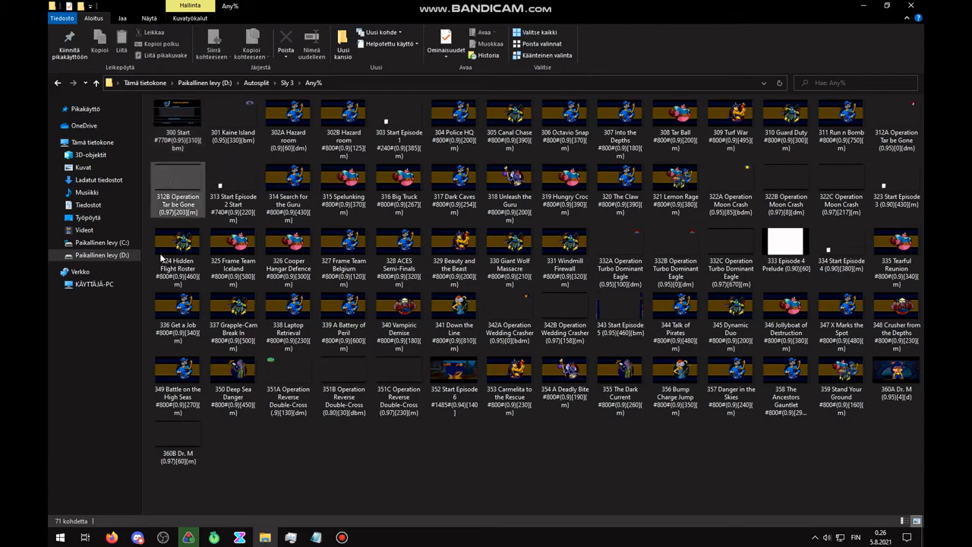
Switch to the Auto-Split v1.5 release page in Firefox and go back to the repository's main page.
{"action": "left_click", "coordinate": [111, 537]}
{"action": "left_click", "coordinate": [197, 495]}
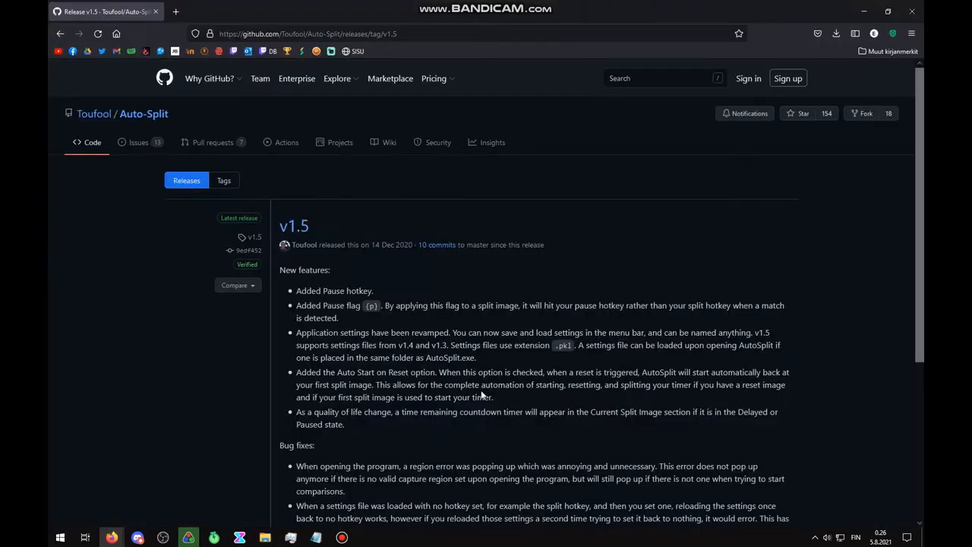
{"action": "scroll", "coordinate": [481, 388], "scroll_direction": "down", "scroll_amount": 3}
{"action": "scroll", "coordinate": [481, 389], "scroll_direction": "up", "scroll_amount": 3}
{"action": "left_click", "coordinate": [59, 35]}
Read the README's Custom Split Image Settings section, including the available flags and filename examples.
{"action": "scroll", "coordinate": [228, 304], "scroll_direction": "down", "scroll_amount": 10}
{"action": "scroll", "coordinate": [142, 320], "scroll_direction": "down", "scroll_amount": 10}
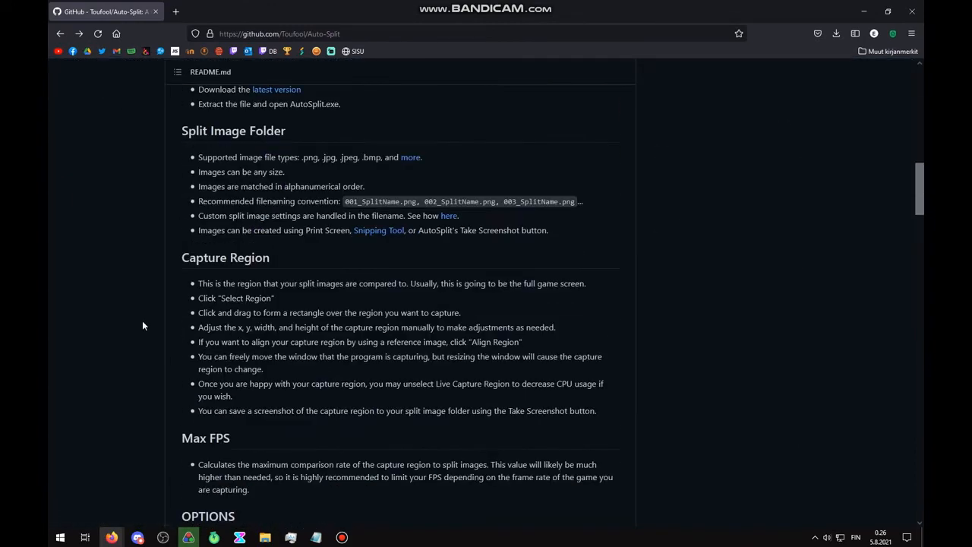
{"action": "scroll", "coordinate": [142, 323], "scroll_direction": "down", "scroll_amount": 5}
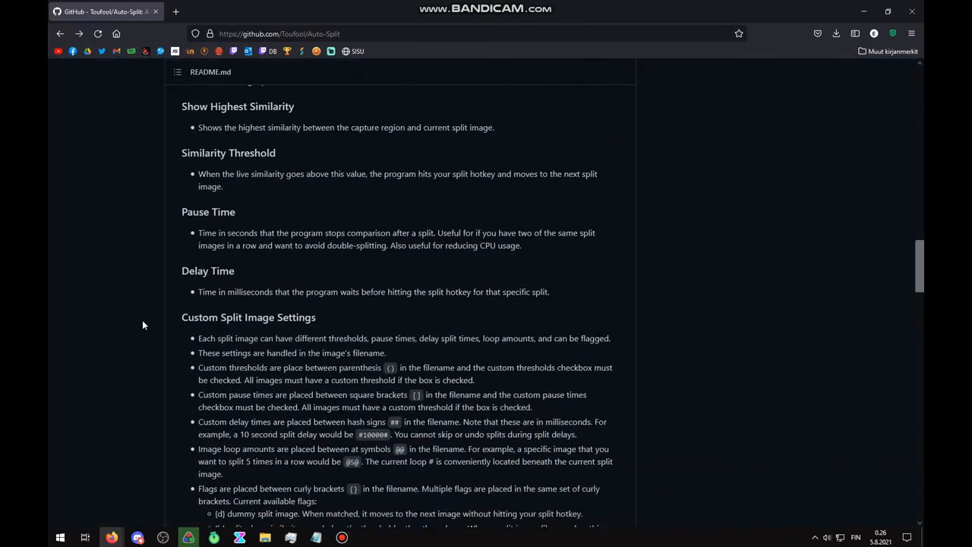
{"action": "scroll", "coordinate": [250, 254], "scroll_direction": "down", "scroll_amount": 1}
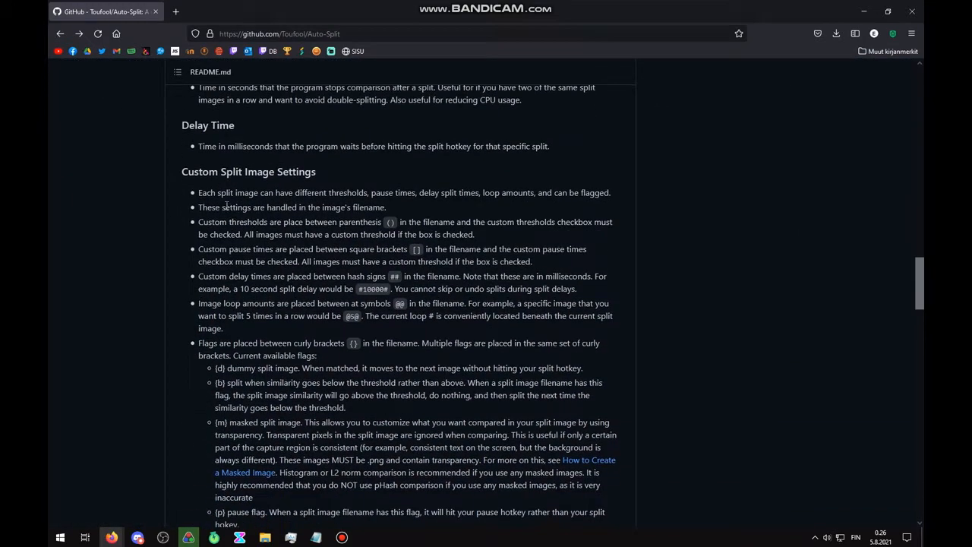
{"action": "scroll", "coordinate": [220, 220], "scroll_direction": "down", "scroll_amount": 1}
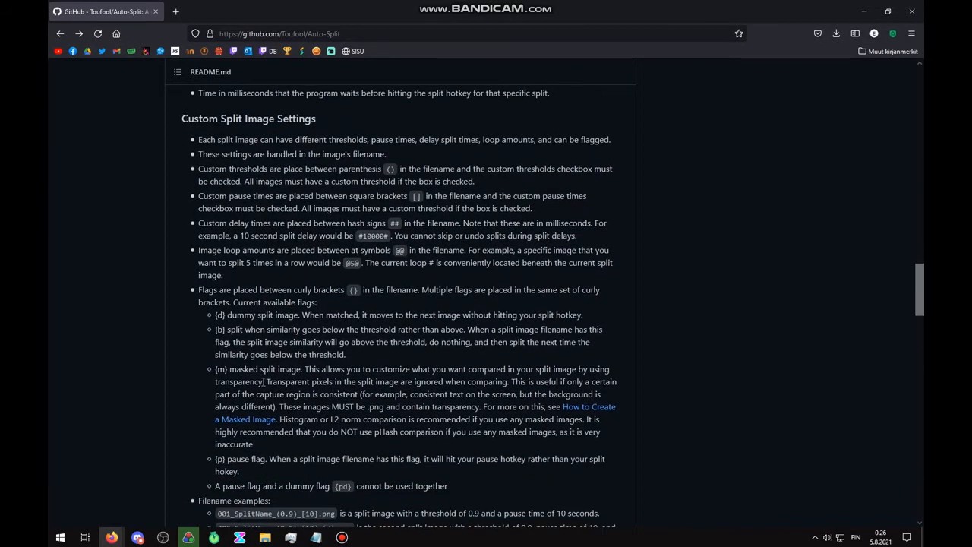
{"action": "scroll", "coordinate": [263, 381], "scroll_direction": "down", "scroll_amount": 3}
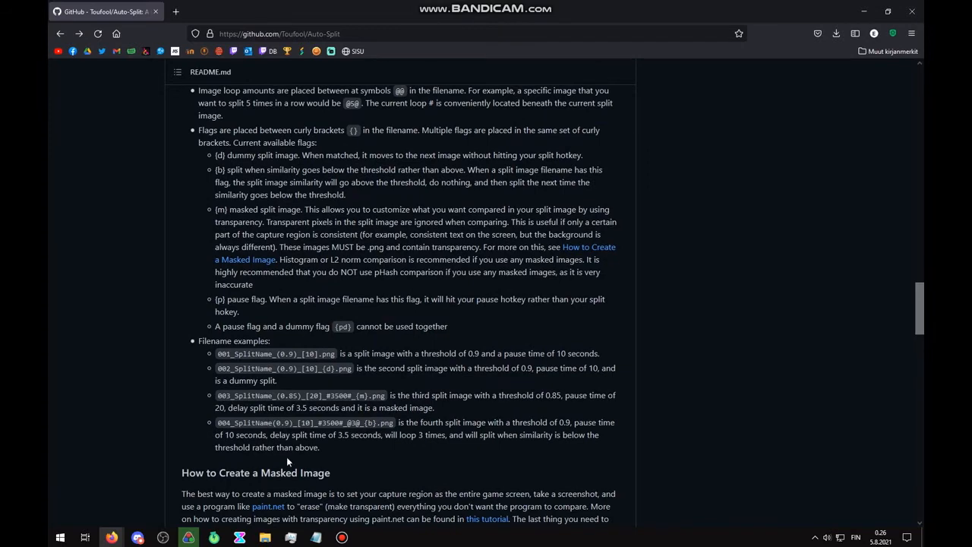
{"action": "scroll", "coordinate": [357, 372], "scroll_direction": "up", "scroll_amount": 3}
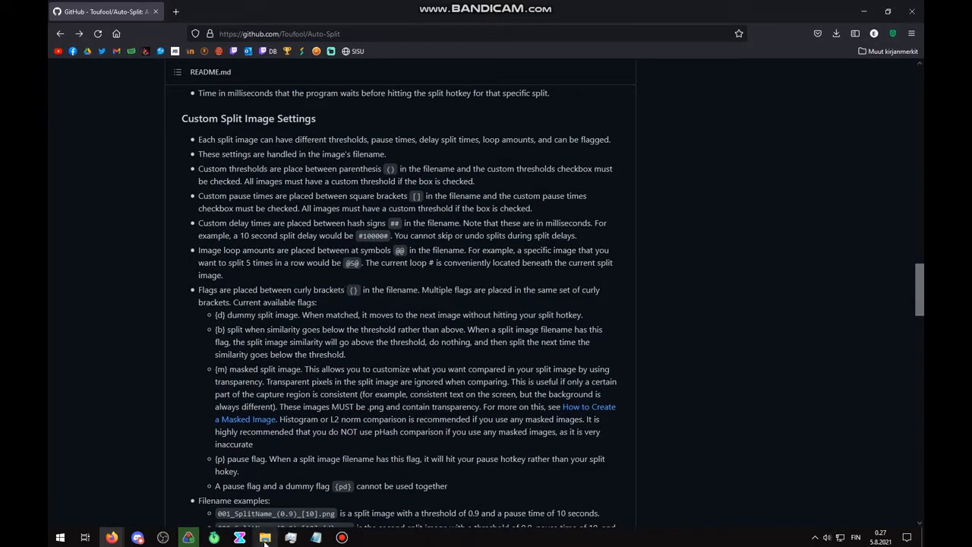
Examine the 300 Start filename in the Any% folder, comparing it with AutoSplit's custom threshold and pause time options.
{"action": "left_click", "coordinate": [264, 540]}
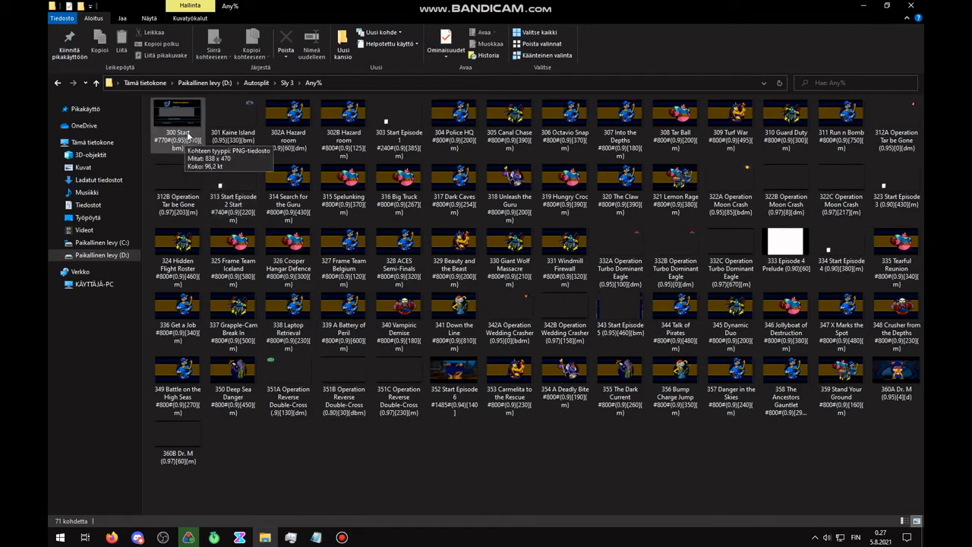
{"action": "left_click", "coordinate": [903, 521]}
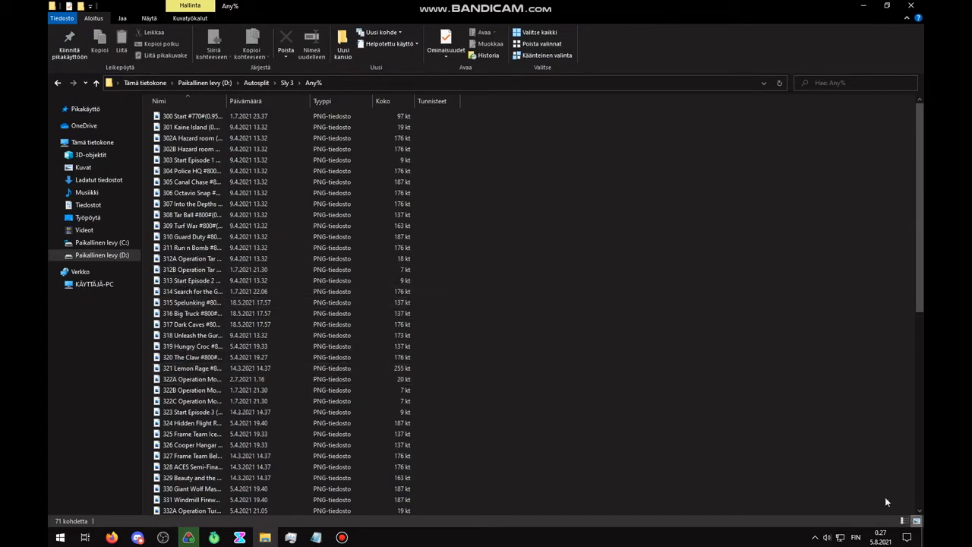
{"action": "left_click", "coordinate": [916, 521]}
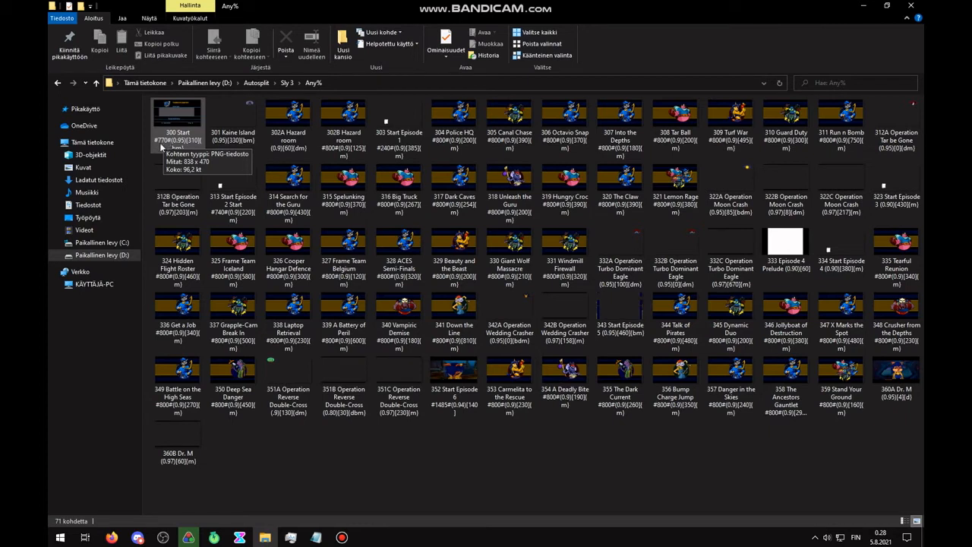
{"action": "left_click", "coordinate": [180, 146]}
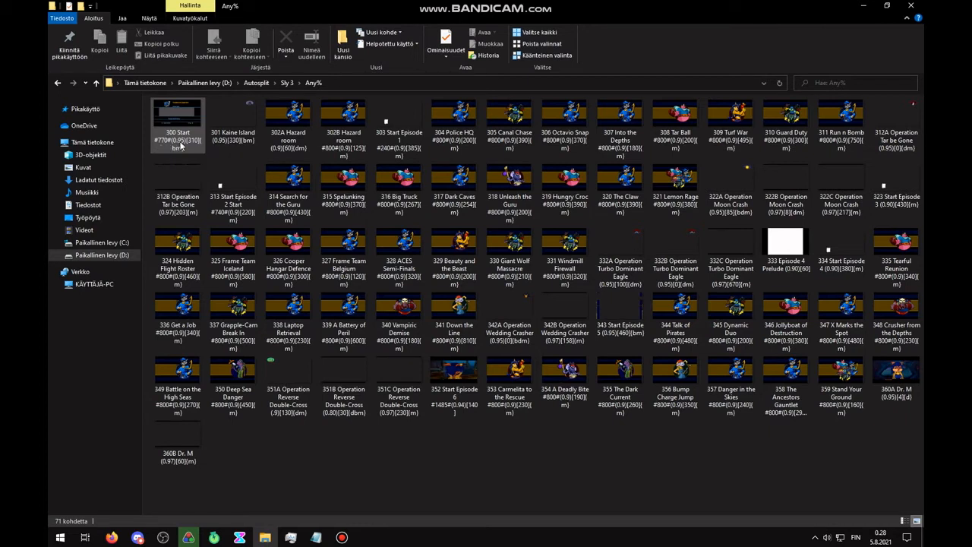
{"action": "left_click", "coordinate": [214, 537]}
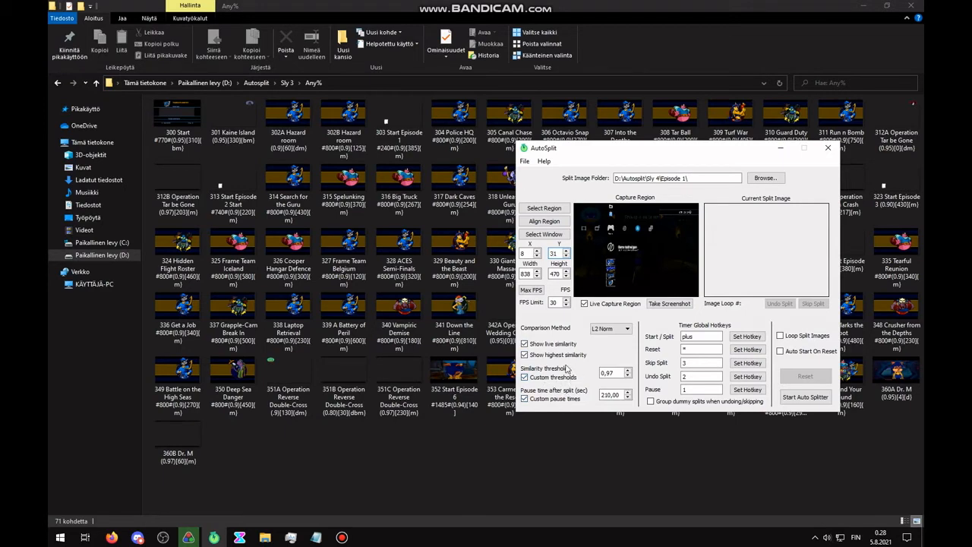
{"action": "left_click", "coordinate": [575, 447]}
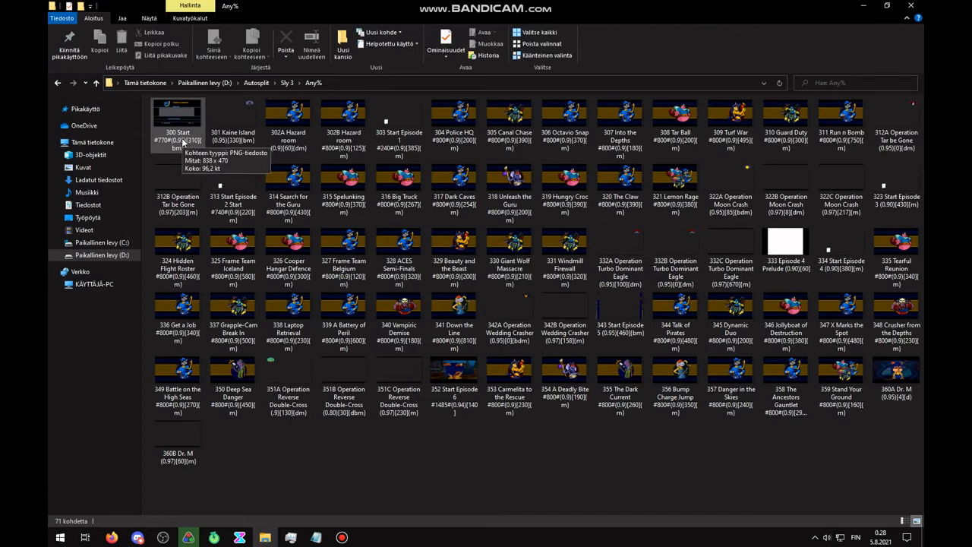
Start the auto splitter on the Sly 4 Episode 1 images and lower the similarity threshold by 0.02.
{"action": "left_click", "coordinate": [214, 537]}
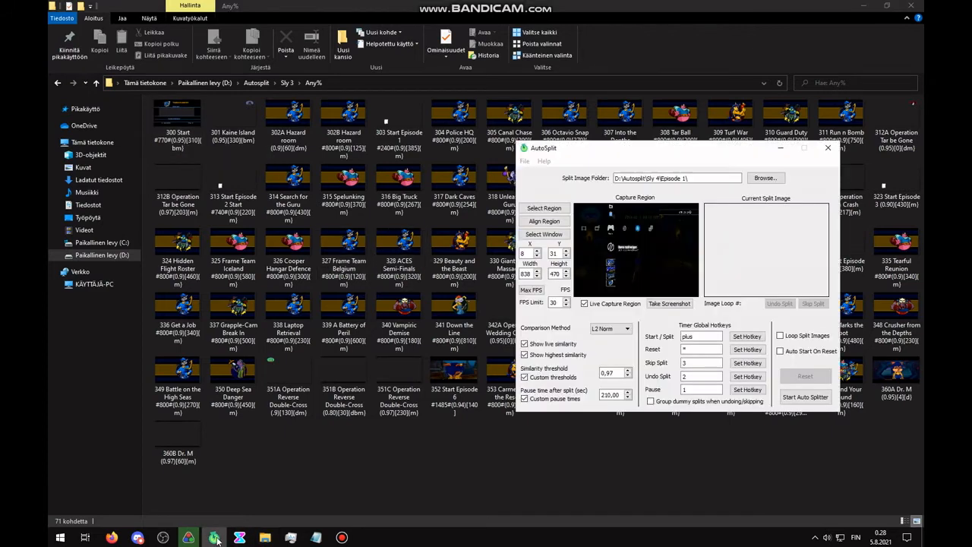
{"action": "left_click", "coordinate": [811, 398]}
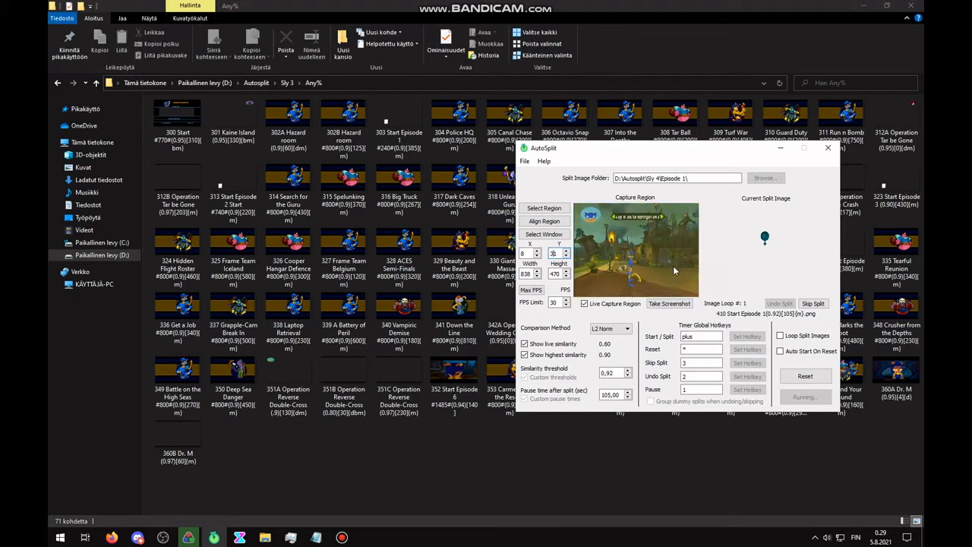
{"action": "left_click", "coordinate": [628, 376]}
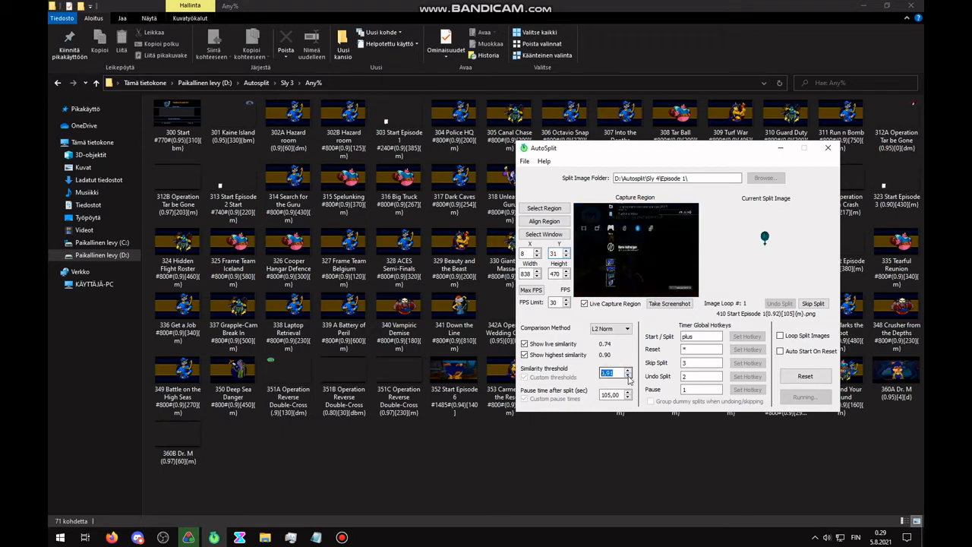
{"action": "left_click", "coordinate": [627, 376]}
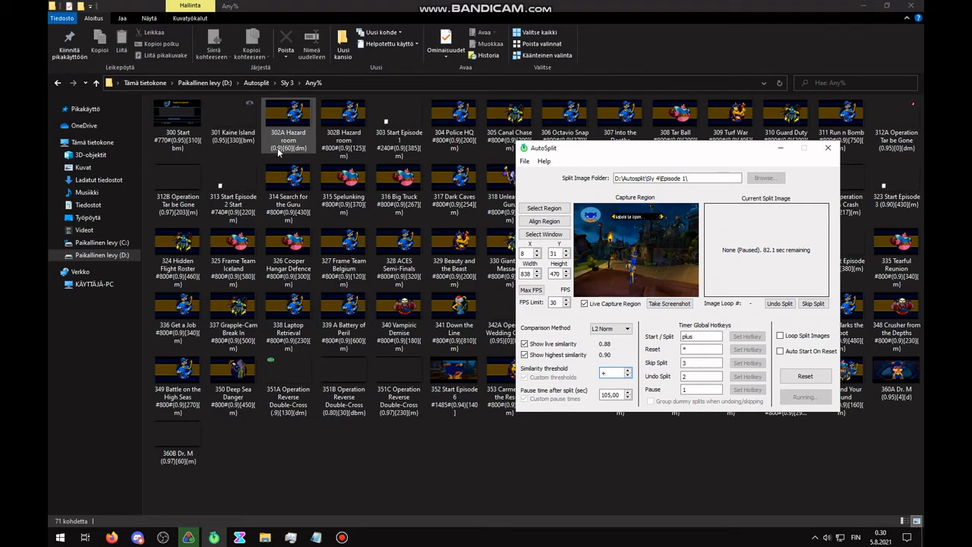
Examine the 301 Kaine Island and 300 Start filenames, and review the custom delay and pause settings in the README.
{"action": "left_click", "coordinate": [399, 387]}
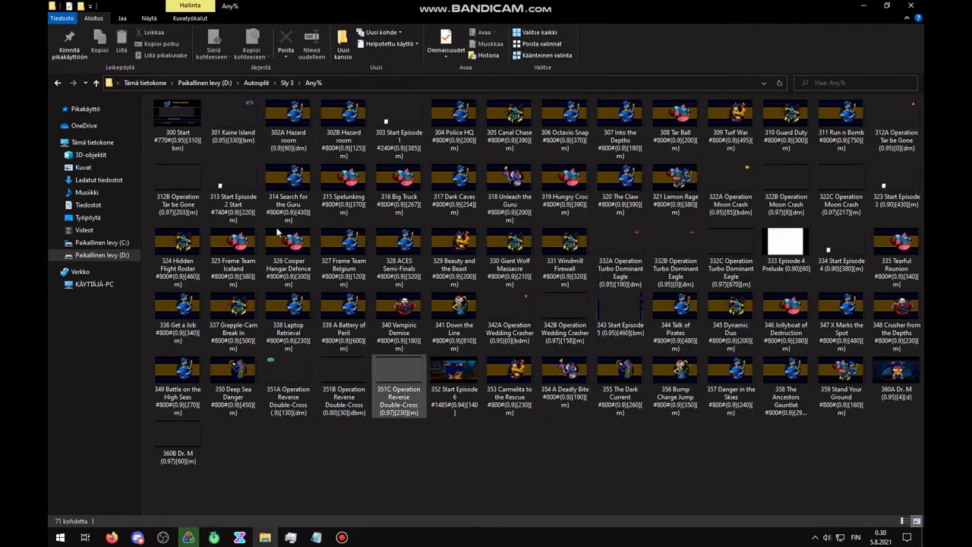
{"action": "left_click", "coordinate": [242, 145]}
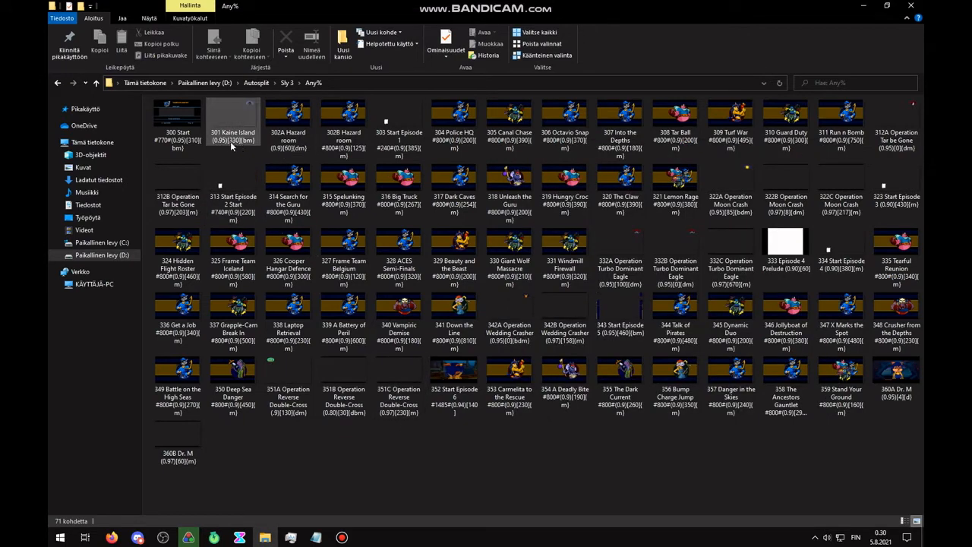
{"action": "left_click", "coordinate": [190, 147]}
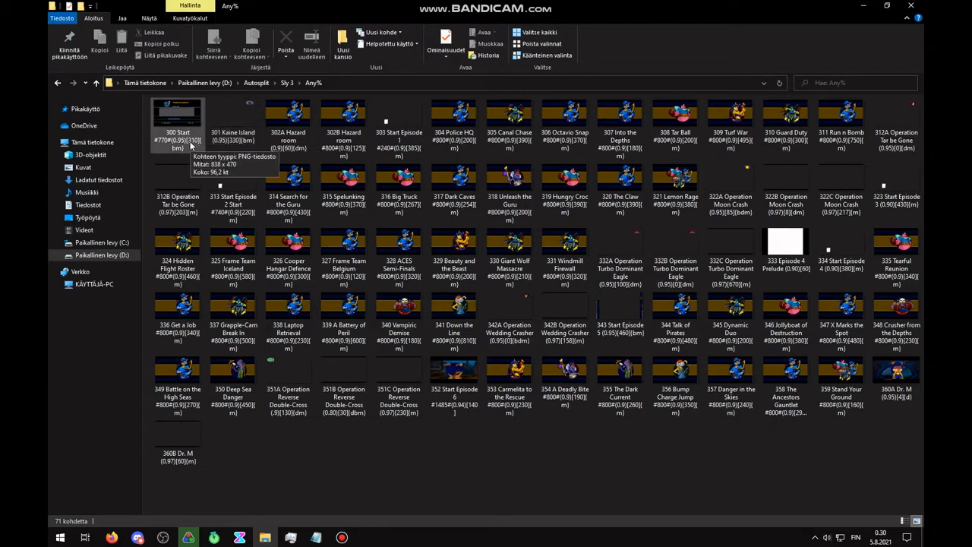
{"action": "left_click", "coordinate": [112, 537]}
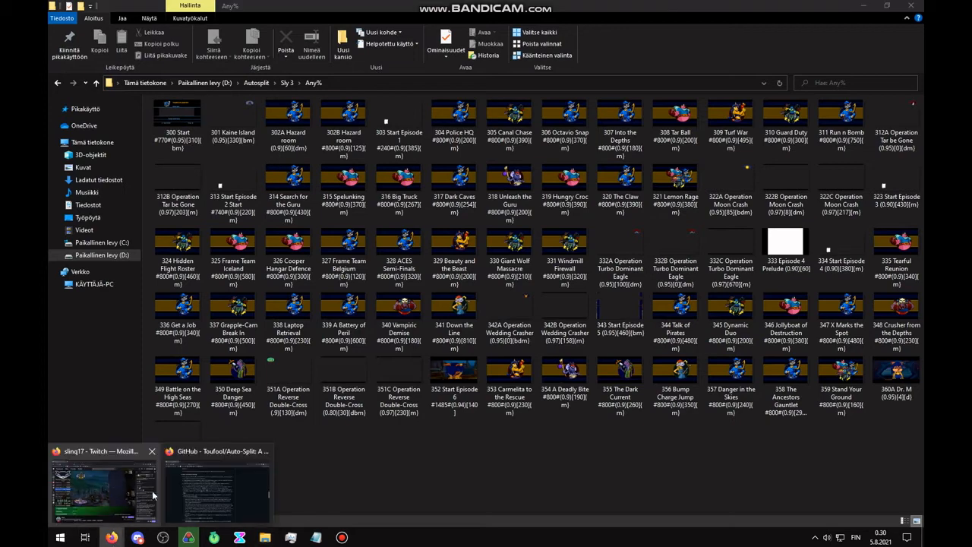
{"action": "left_click", "coordinate": [216, 490]}
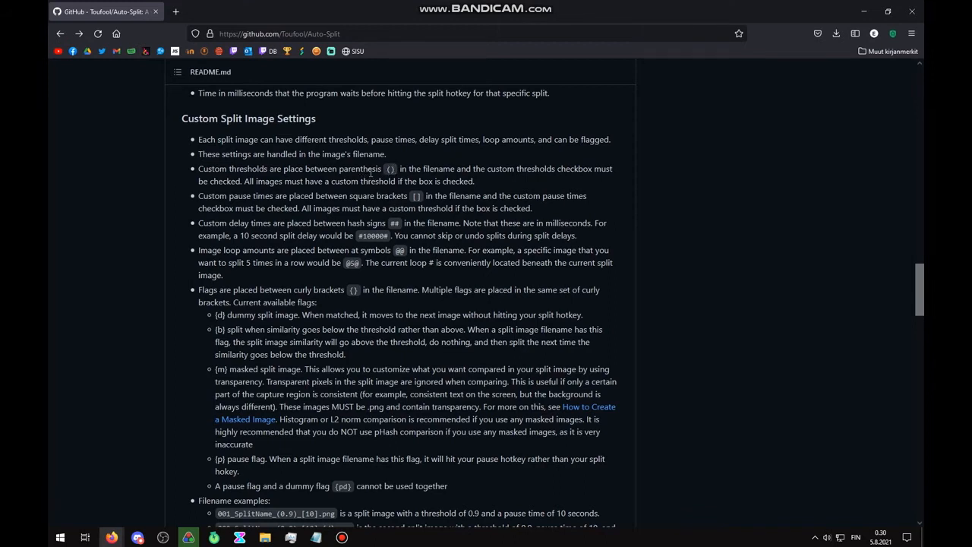
Compare the flags in the 301 Kaine Island filename with the README's flag descriptions and filename examples.
{"action": "left_click", "coordinate": [262, 538]}
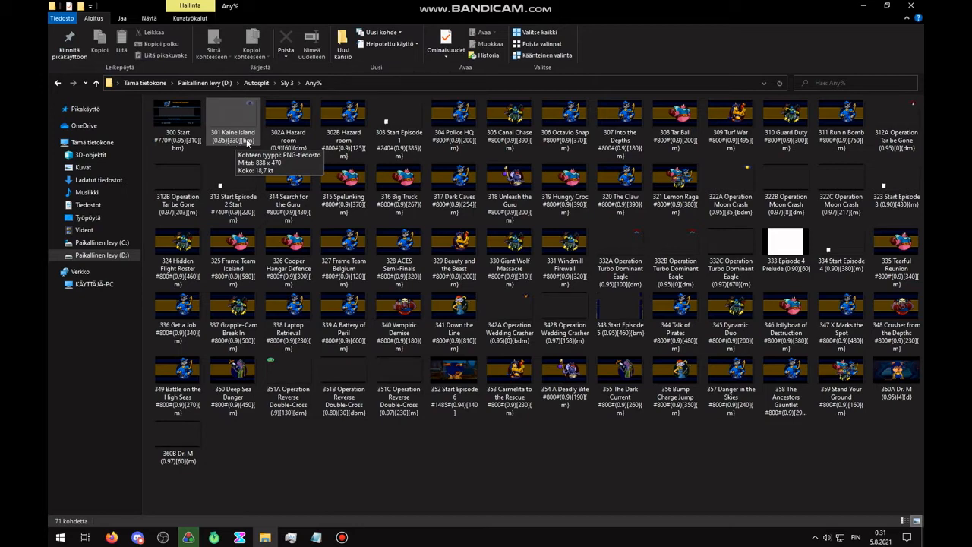
{"action": "mouse_move", "coordinate": [114, 534]}
{"action": "left_click", "coordinate": [250, 463]}
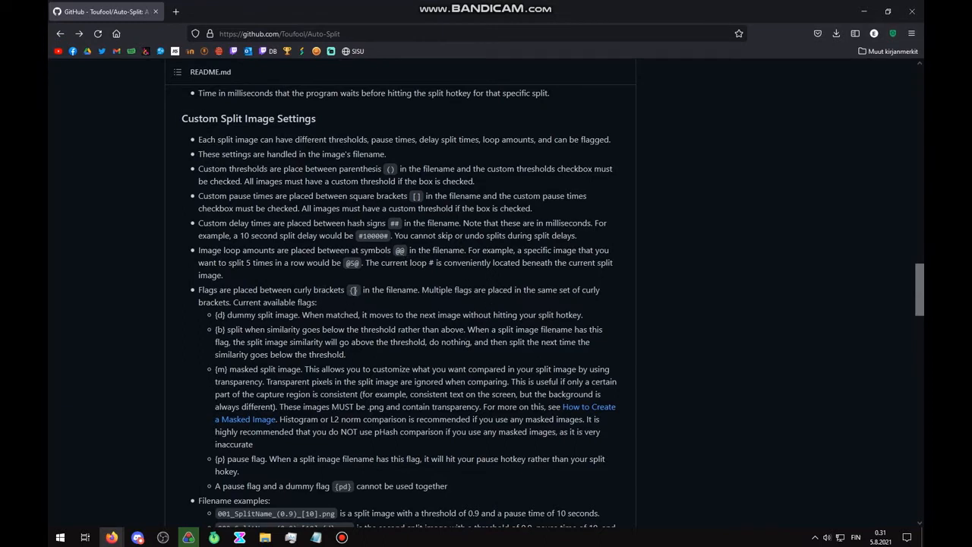
{"action": "scroll", "coordinate": [301, 322], "scroll_direction": "down", "scroll_amount": 3}
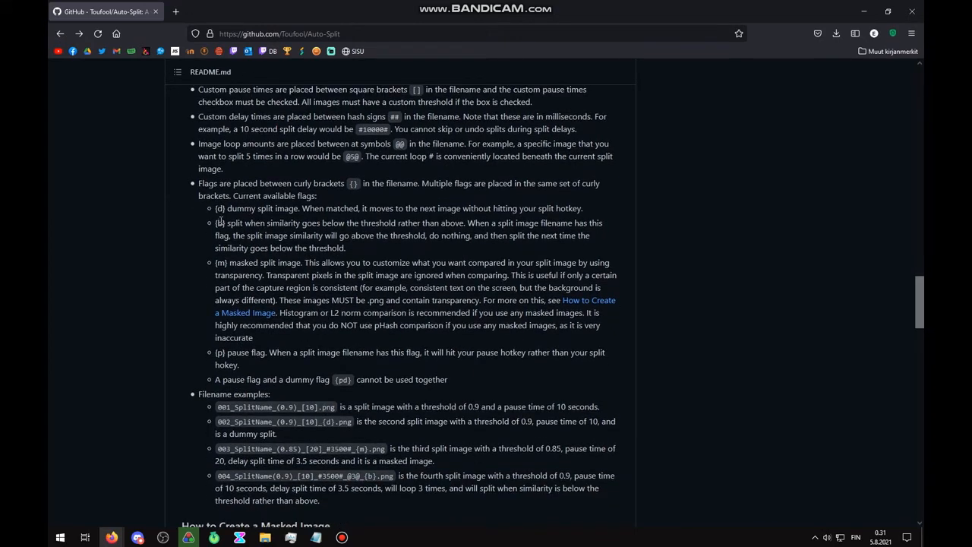
Compare the 300 Start filename in the Any% folder with the README's custom split image settings and flag descriptions.
{"action": "left_click", "coordinate": [265, 537]}
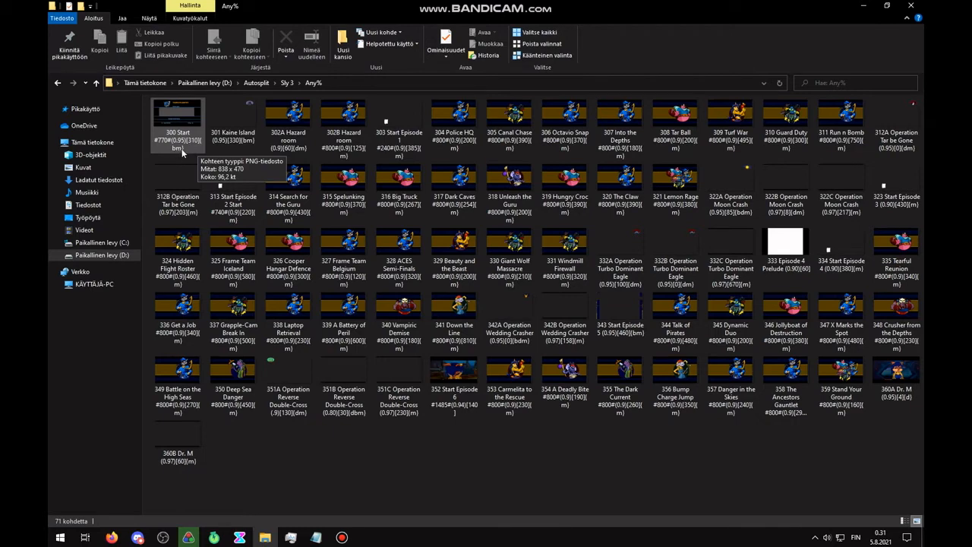
{"action": "mouse_move", "coordinate": [112, 537]}
{"action": "left_click", "coordinate": [319, 513]}
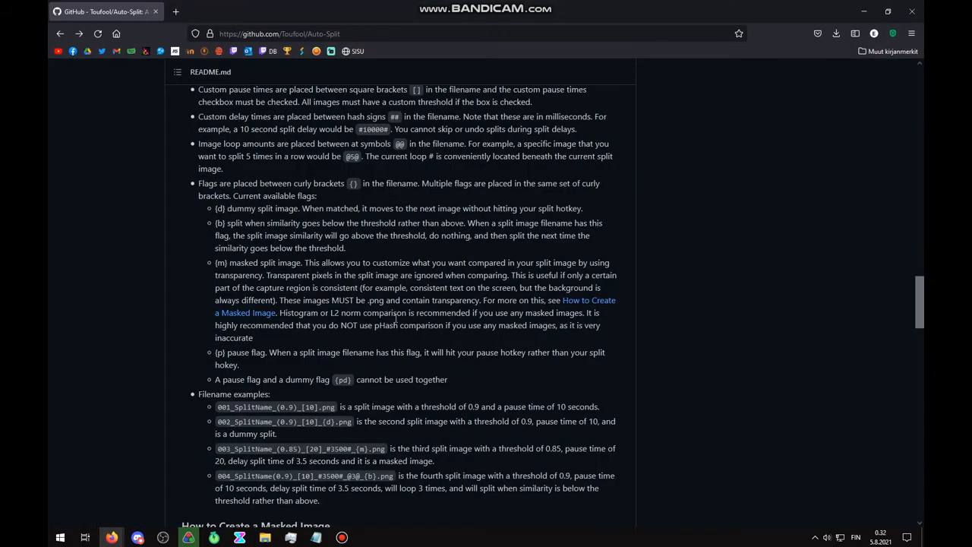
{"action": "scroll", "coordinate": [395, 319], "scroll_direction": "up", "scroll_amount": 5}
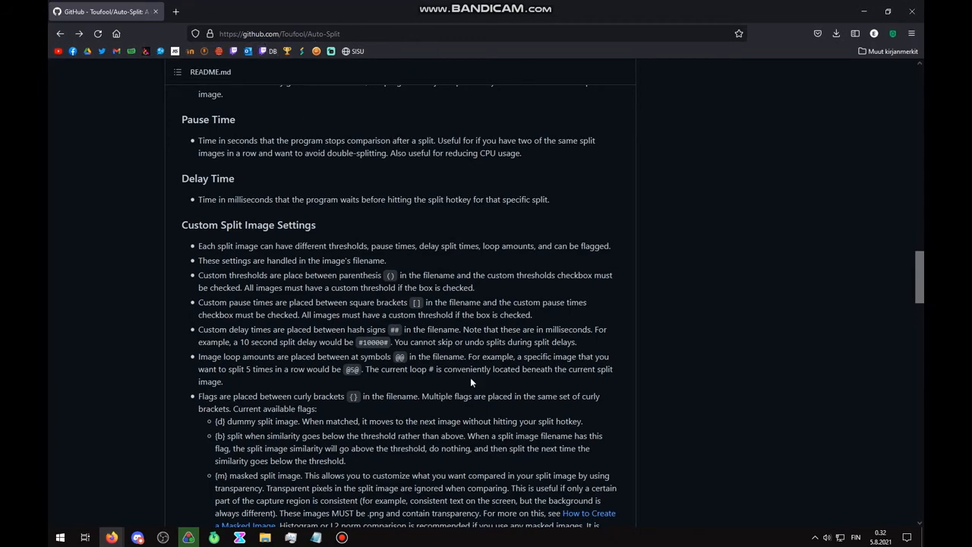
{"action": "scroll", "coordinate": [483, 390], "scroll_direction": "down", "scroll_amount": 4}
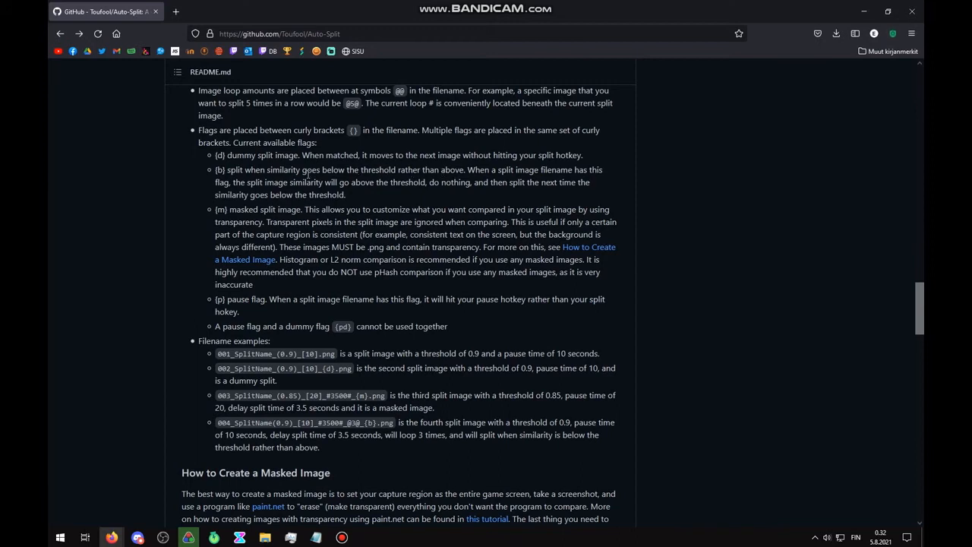
Check the flags in the 300 Start filename against the README's {b} below-threshold and {d} dummy flag descriptions.
{"action": "left_click", "coordinate": [265, 536]}
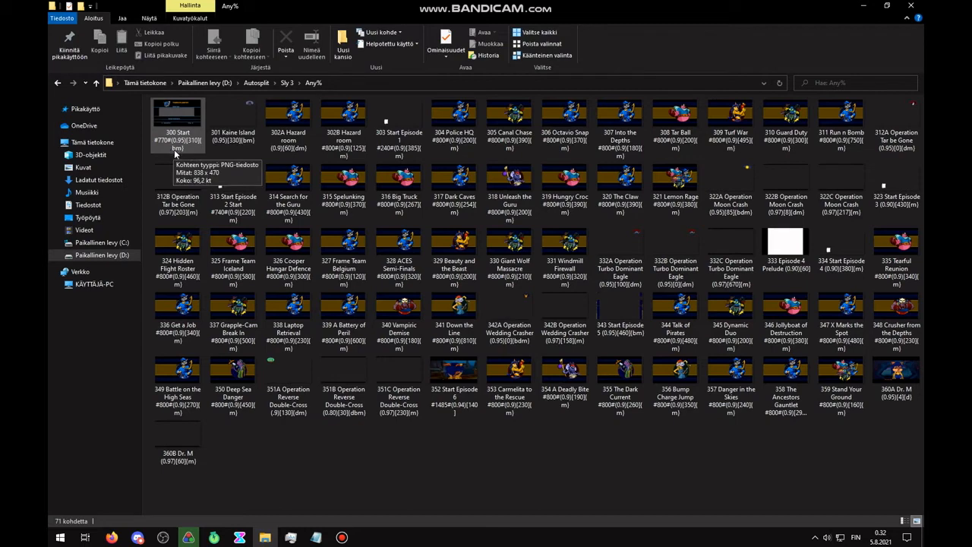
{"action": "mouse_move", "coordinate": [111, 537]}
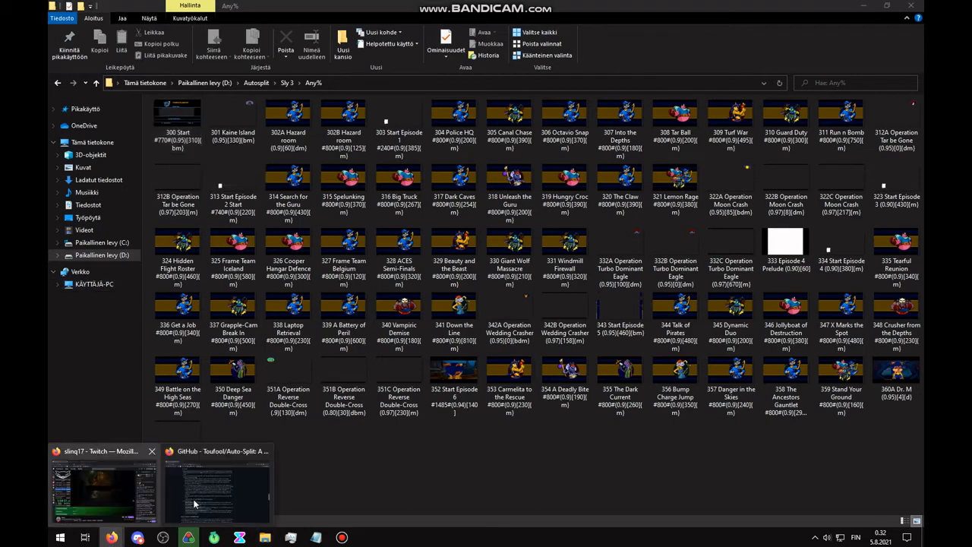
{"action": "left_click", "coordinate": [224, 486]}
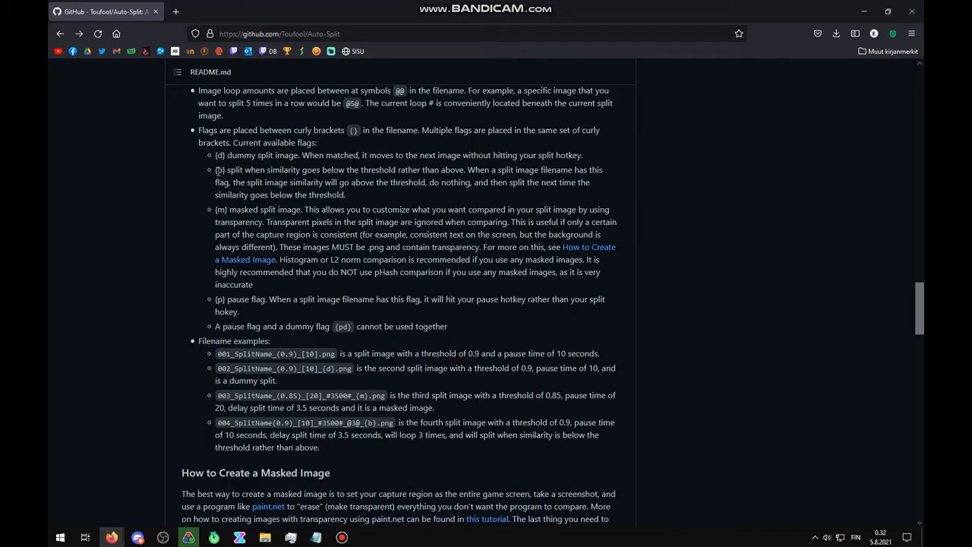
{"action": "left_click_drag", "start_coordinate": [215, 155], "coordinate": [221, 155]}
Examine how flags are used in the Any% folder's filenames, including the 322 Operation Moon Crash images and 301 Kaine Island.
{"action": "left_click", "coordinate": [266, 537]}
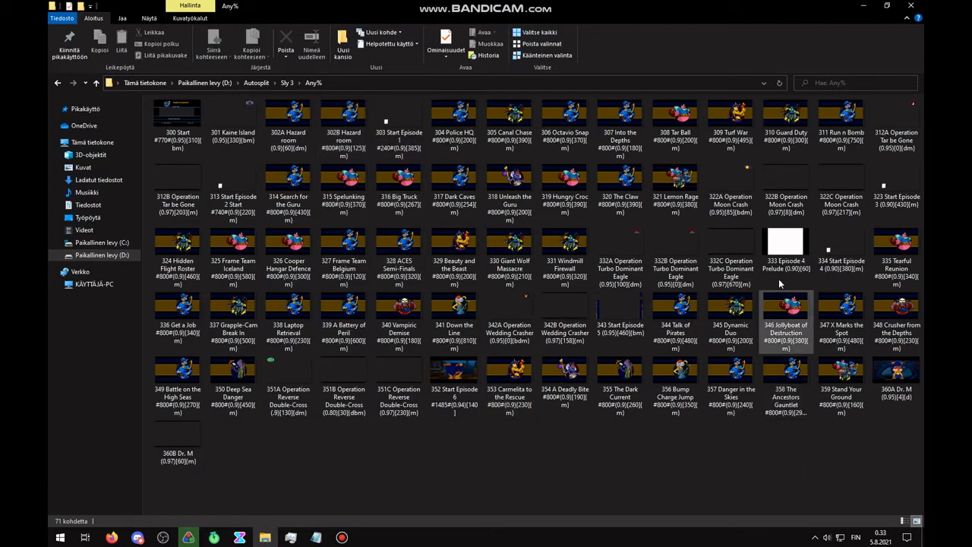
{"action": "left_click", "coordinate": [840, 196]}
{"action": "left_click", "coordinate": [790, 193]}
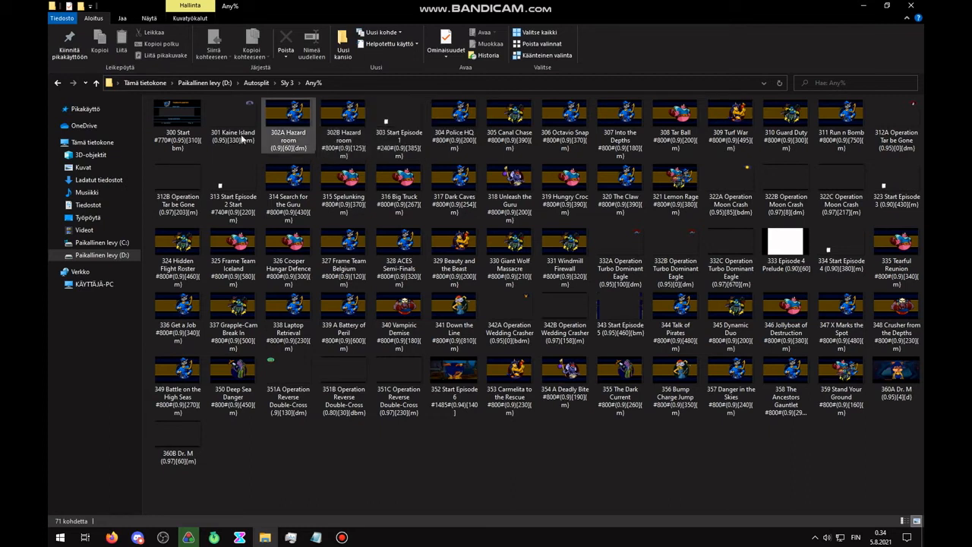
{"action": "mouse_move", "coordinate": [237, 125]}
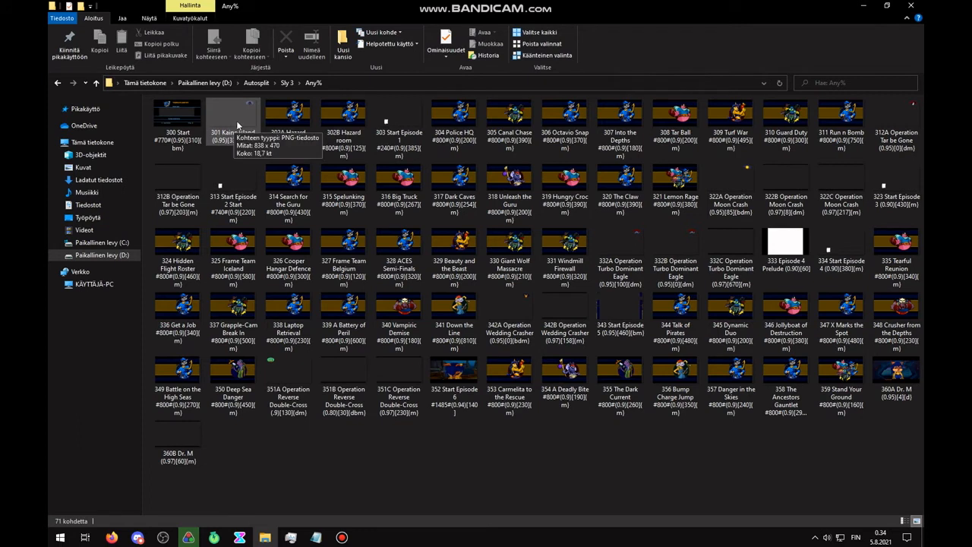
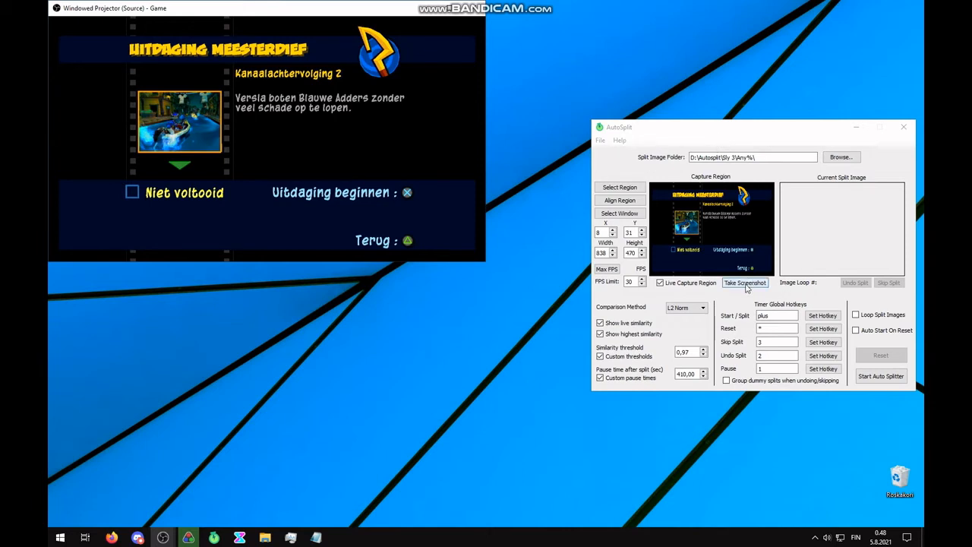
Take an AutoSplit screenshot of the Kanaalachtervolging 2 challenge screen as 001_SplitImage and close its preview.
{"action": "left_click", "coordinate": [747, 285]}
{"action": "left_click", "coordinate": [743, 283]}
{"action": "left_click", "coordinate": [749, 283]}
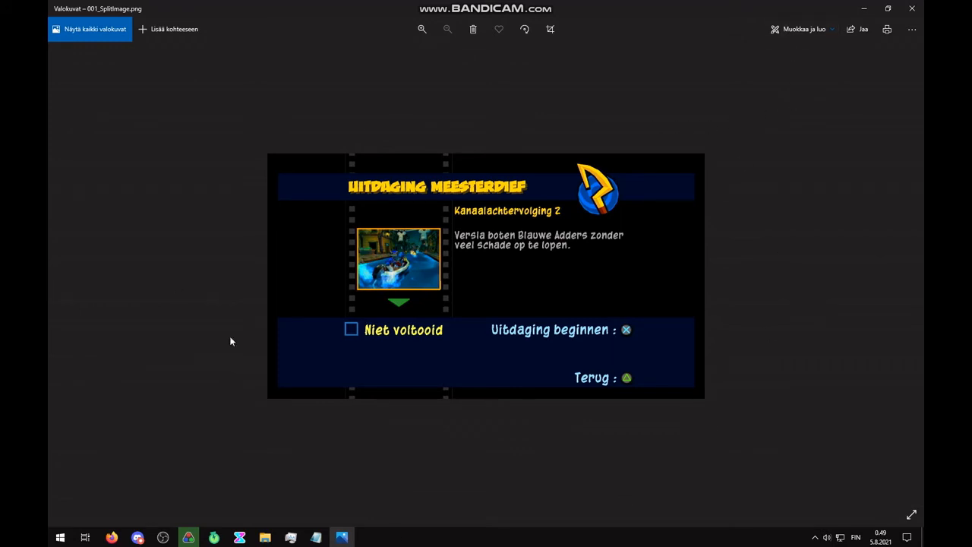
{"action": "left_click", "coordinate": [912, 8]}
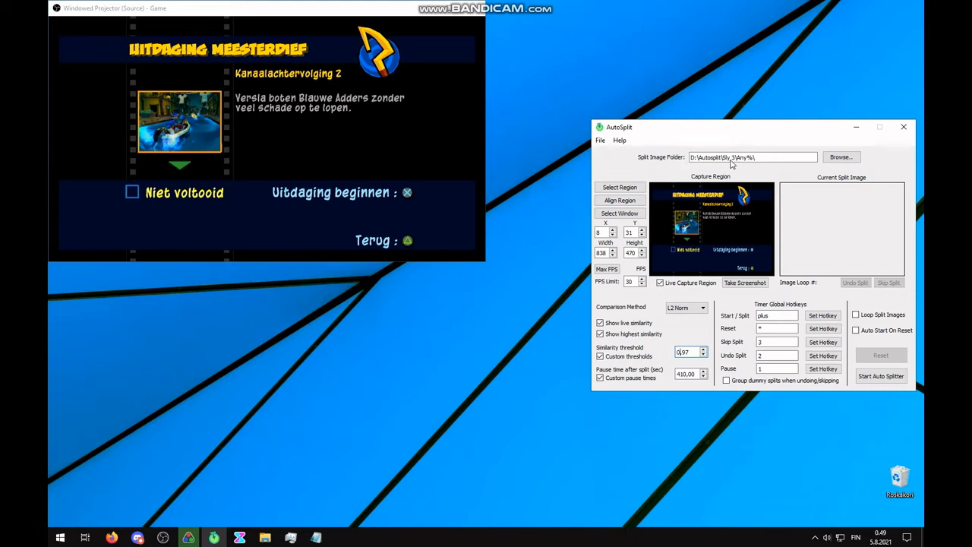
Examine the captured 001_SplitImage alongside the existing split images in the Any% folder and AutoSplit's split image folder setting.
{"action": "left_click", "coordinate": [263, 532]}
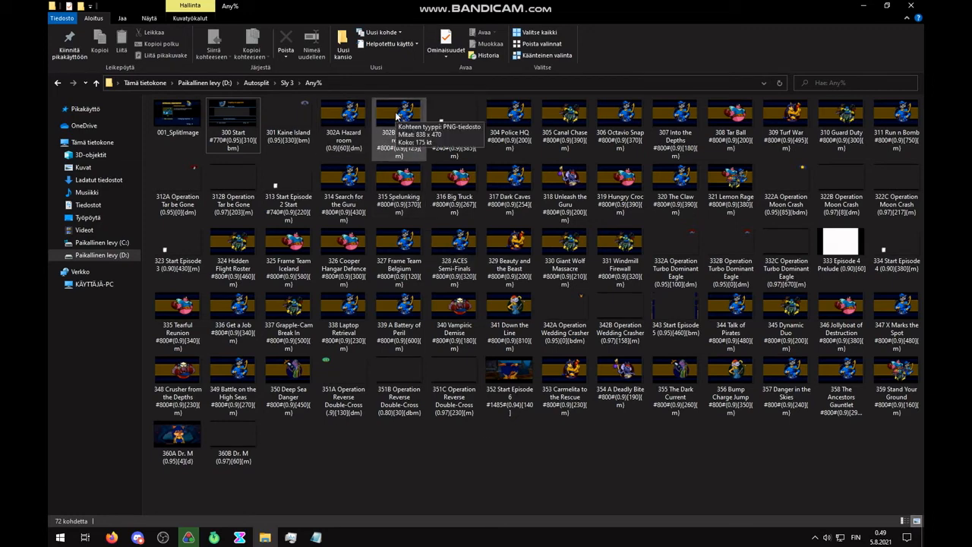
{"action": "left_click", "coordinate": [212, 535]}
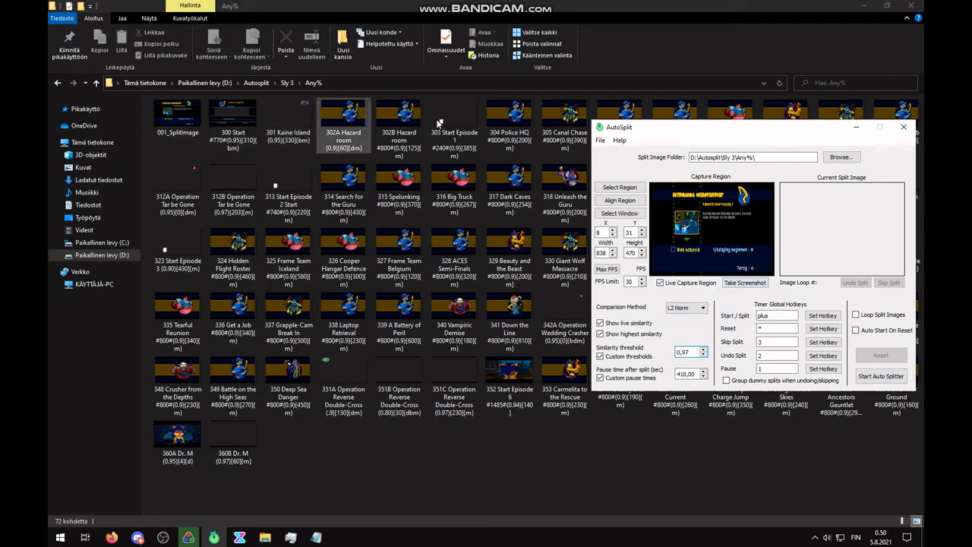
{"action": "left_click", "coordinate": [654, 11]}
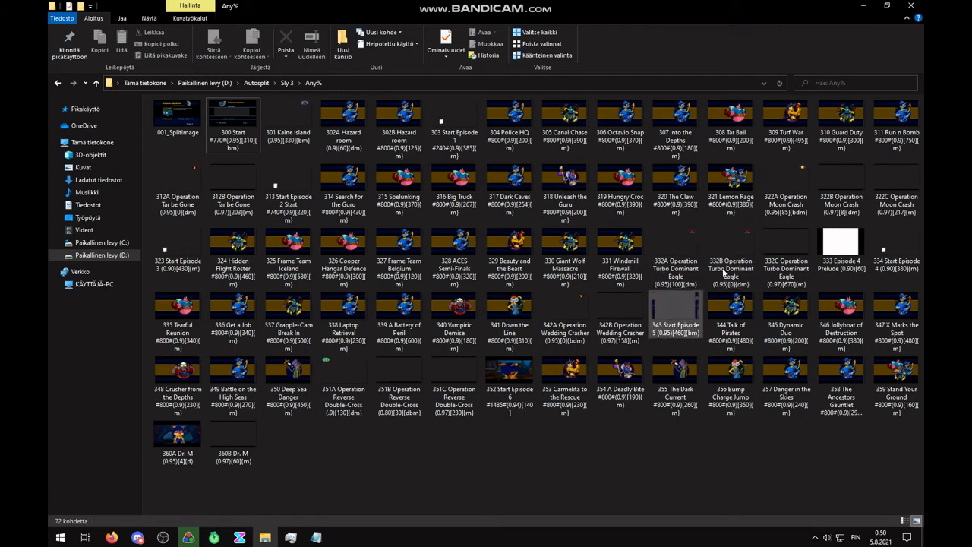
{"action": "left_click", "coordinate": [867, 8]}
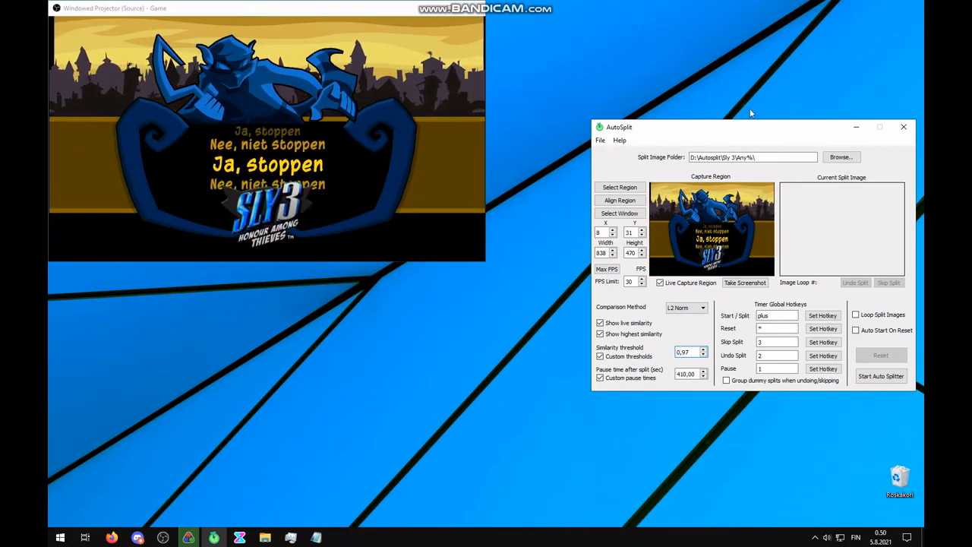
Capture more AutoSplit screenshots while the Uitdaging Meesterdief screen animates in, and review 004_SplitImage at full size.
{"action": "left_click", "coordinate": [753, 285]}
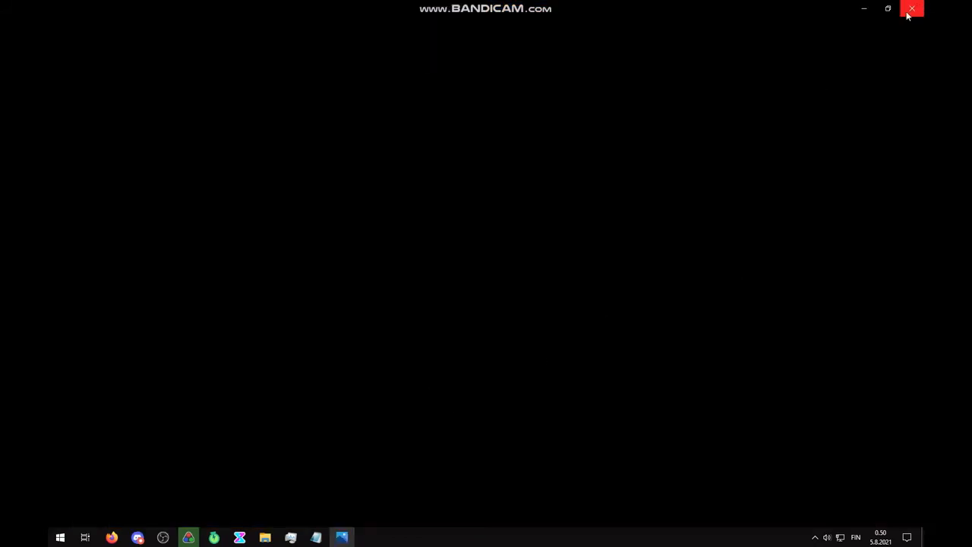
{"action": "left_click", "coordinate": [913, 10]}
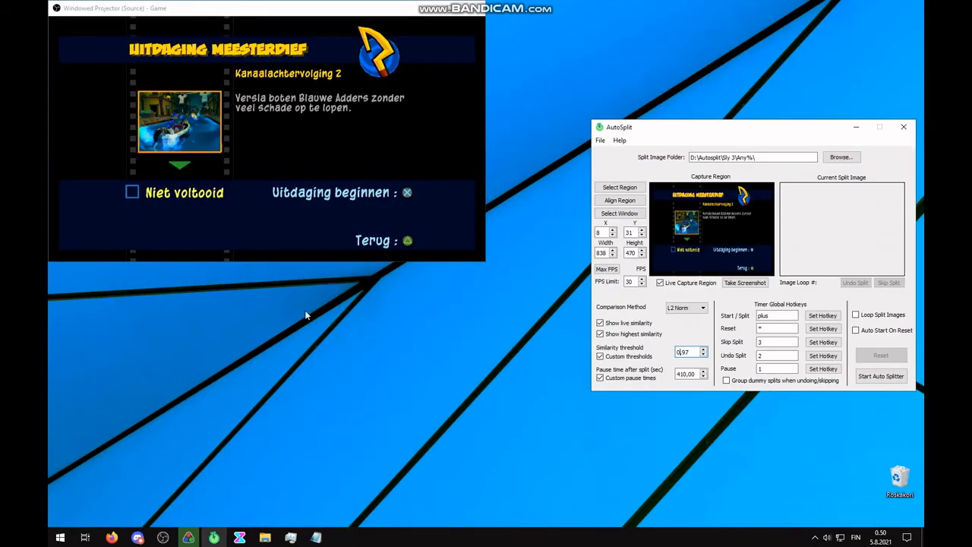
{"action": "left_click", "coordinate": [266, 539]}
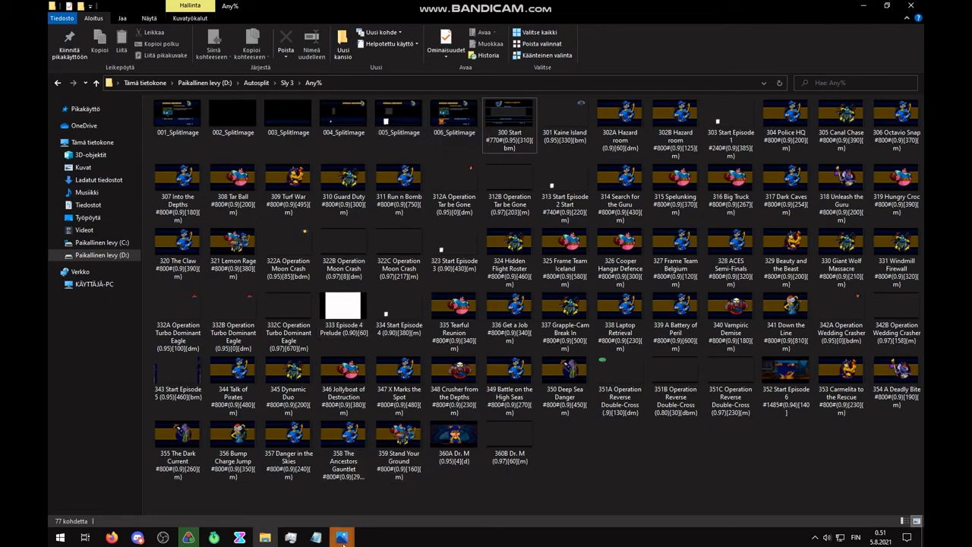
{"action": "mouse_move", "coordinate": [342, 538]}
{"action": "left_click", "coordinate": [414, 461]}
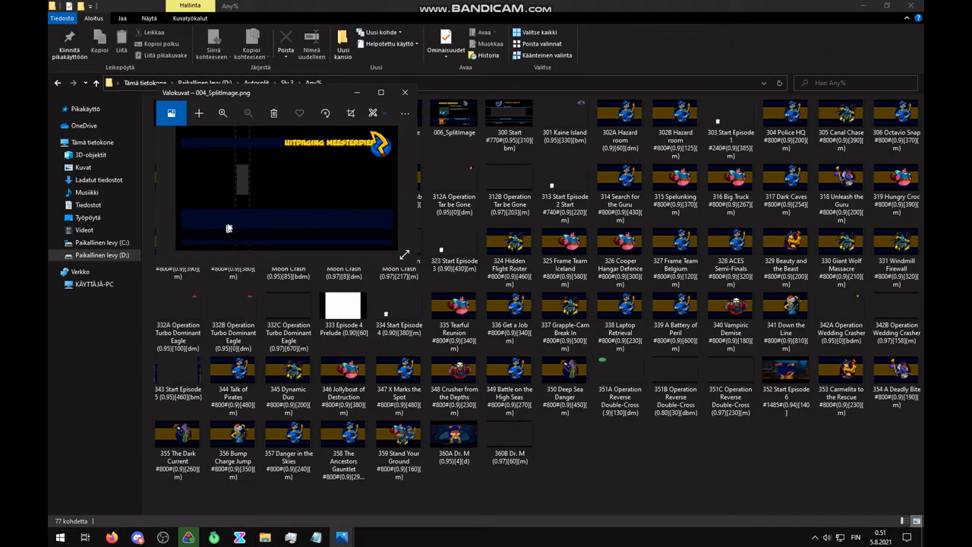
{"action": "left_click", "coordinate": [380, 92]}
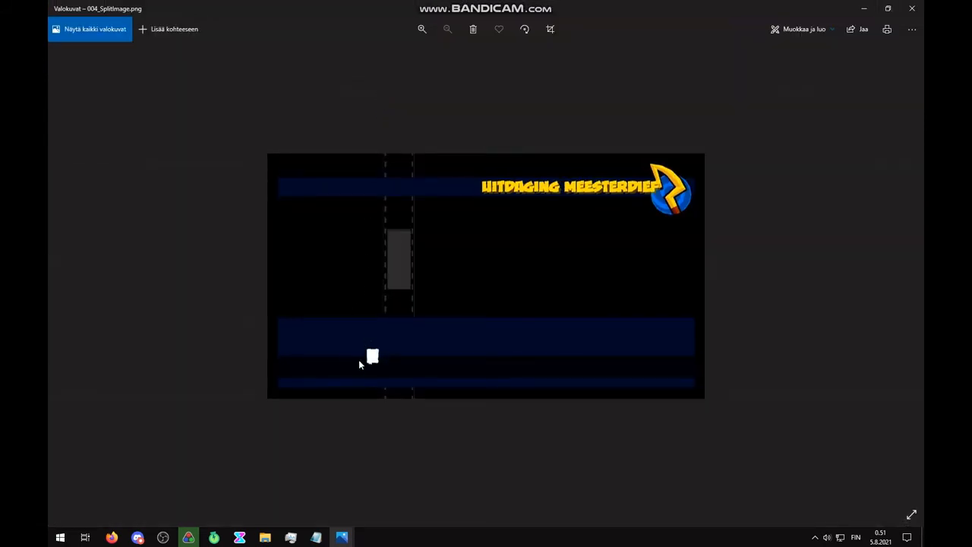
{"action": "left_click", "coordinate": [913, 8]}
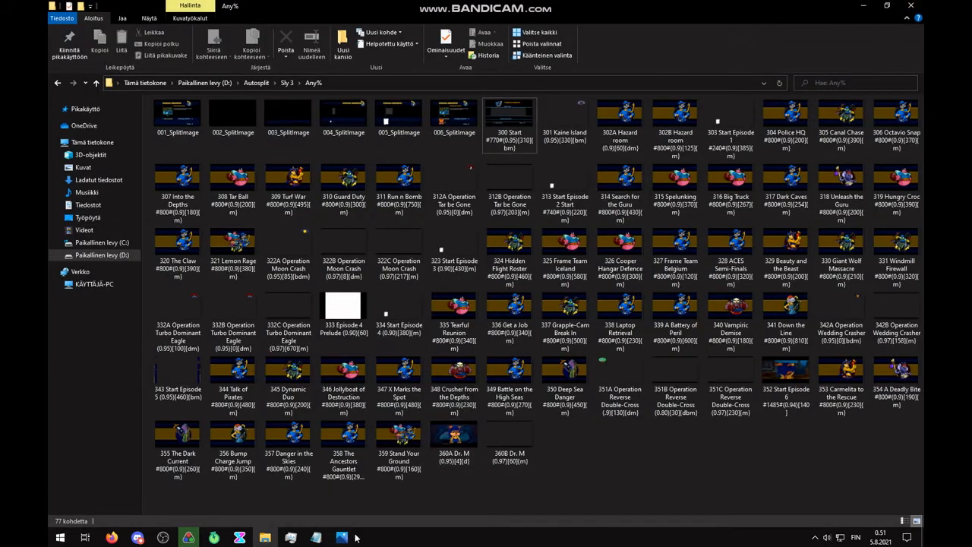
Delete the 001 to 004 and 006 split images from the Any% folder, keeping only 005_SplitImage of the new captures.
{"action": "left_click", "coordinate": [383, 76]}
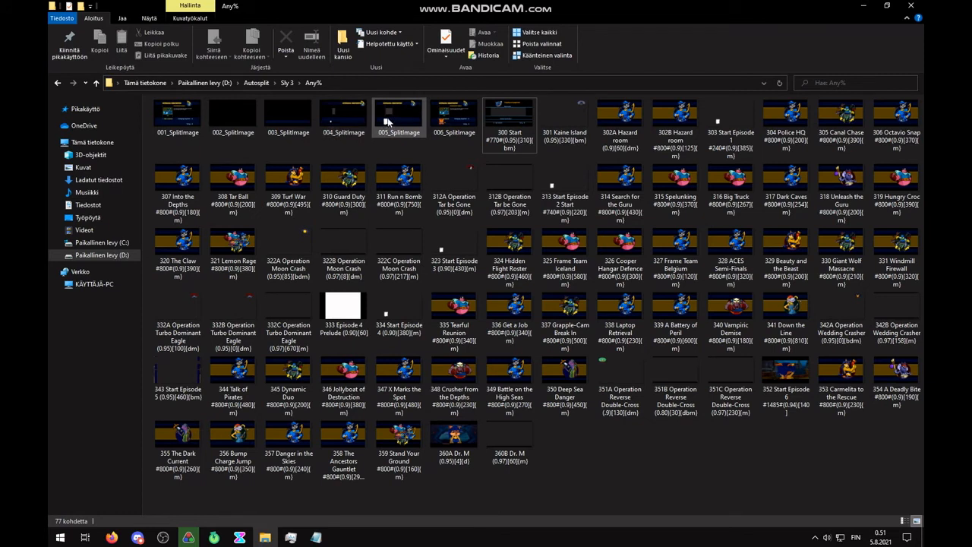
{"action": "left_click_drag", "start_coordinate": [148, 118], "coordinate": [346, 118]}
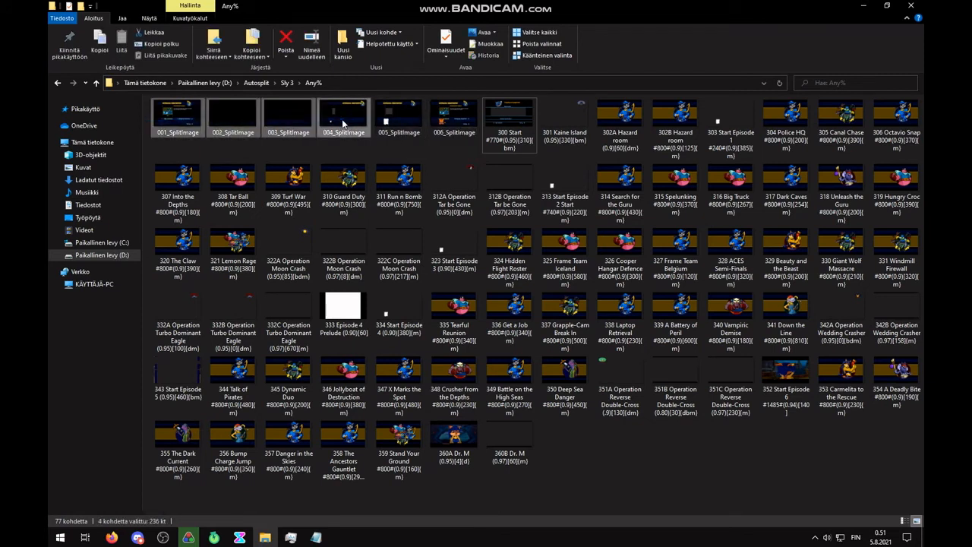
{"action": "key", "text": "Delete"}
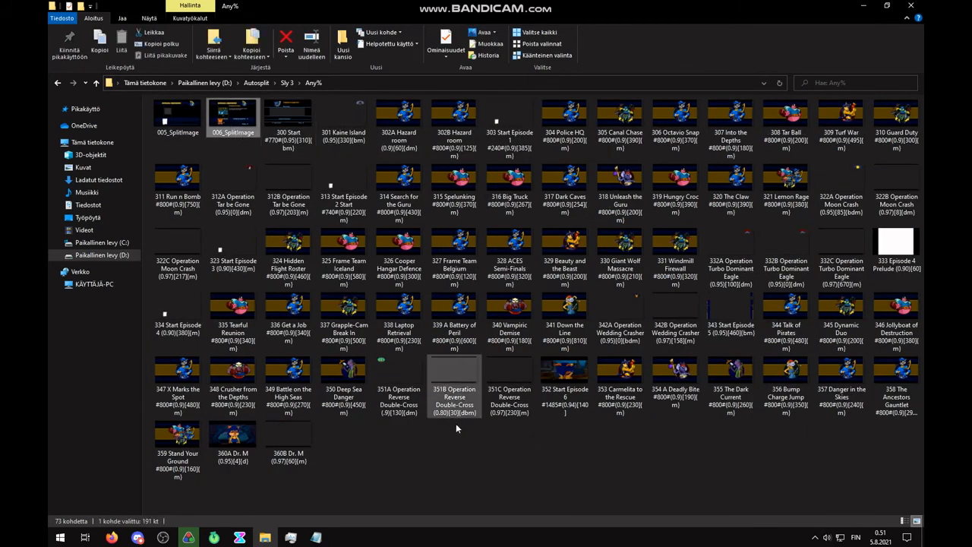
{"action": "key", "text": "Delete"}
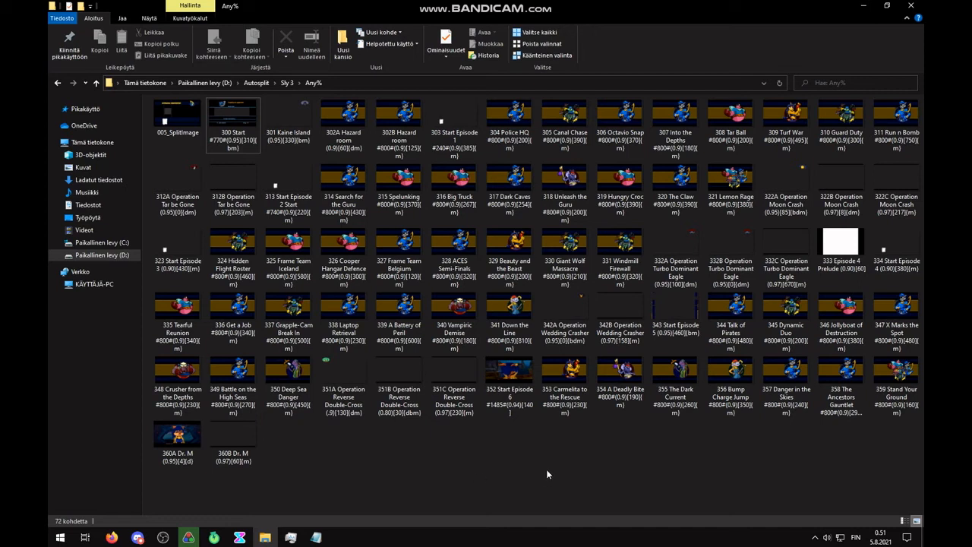
{"action": "left_click", "coordinate": [214, 537]}
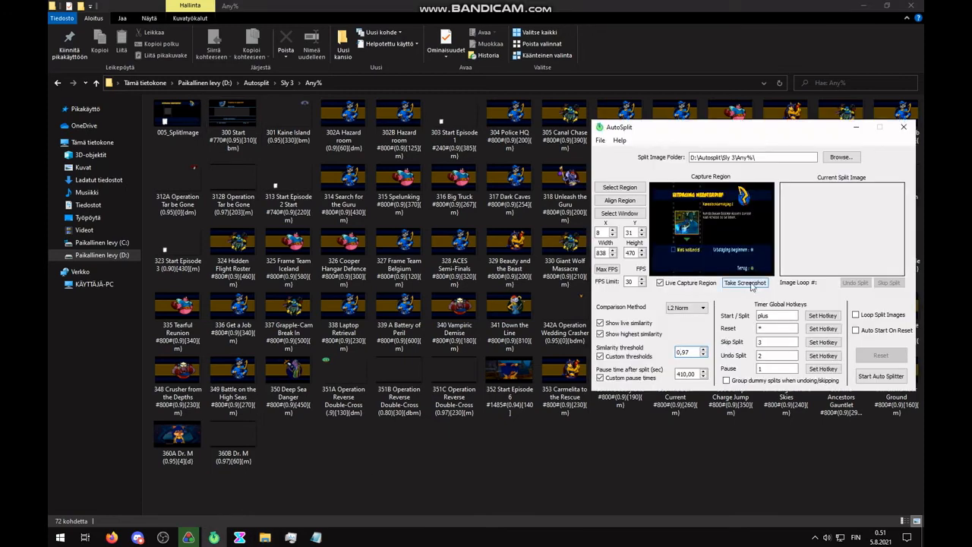
{"action": "left_click", "coordinate": [752, 284]}
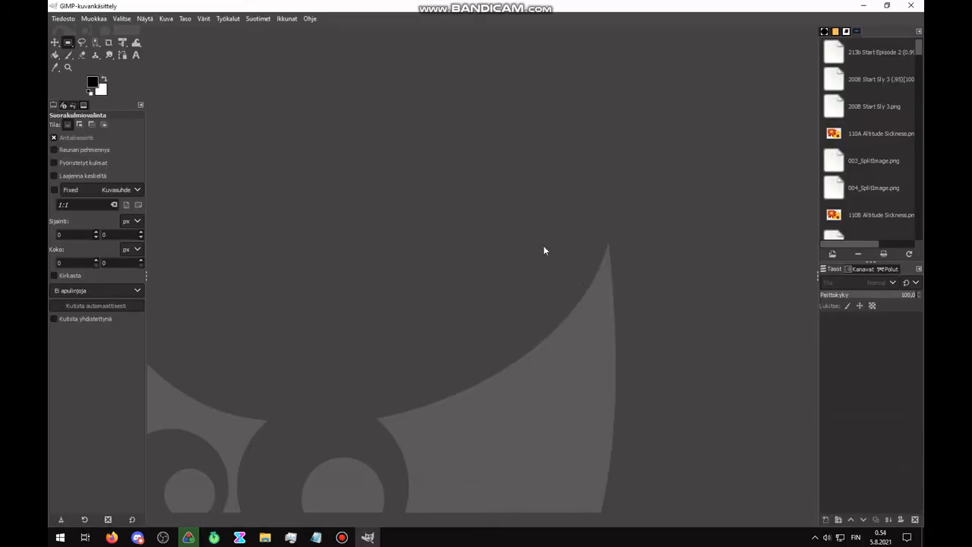
Open 005_SplitImage from the Any% folder in GIMP and add an alpha channel to its layer.
{"action": "left_click", "coordinate": [266, 536]}
{"action": "double_click", "coordinate": [346, 7]}
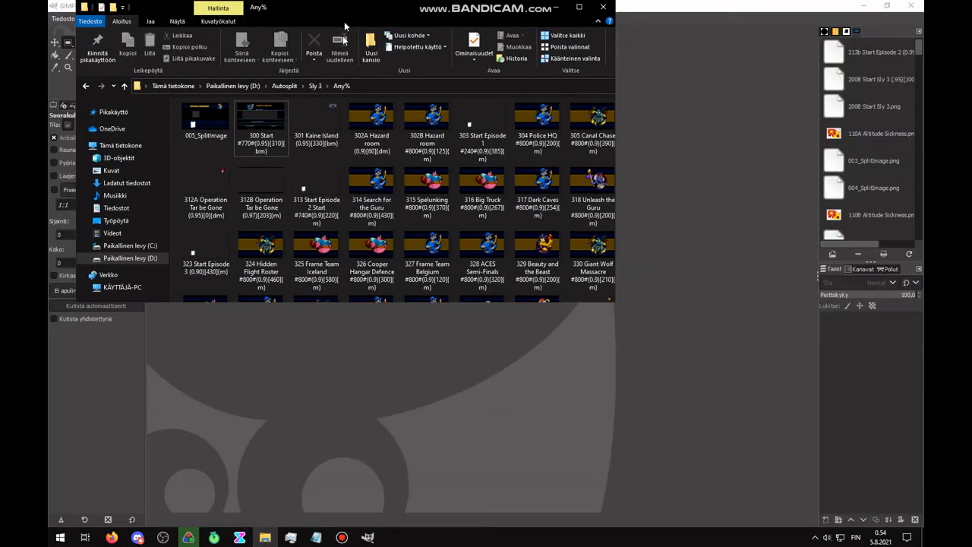
{"action": "left_click_drag", "start_coordinate": [346, 7], "coordinate": [601, 213]}
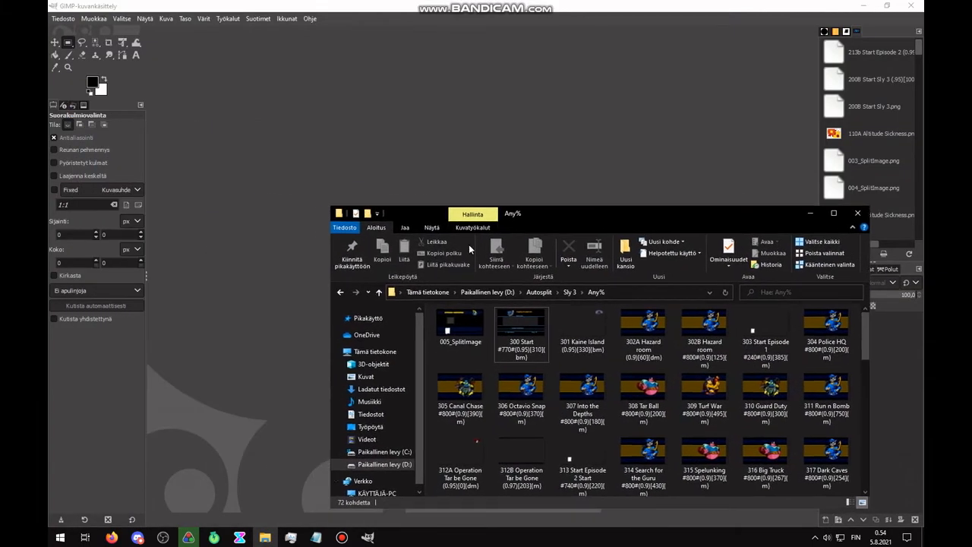
{"action": "left_click", "coordinate": [455, 330]}
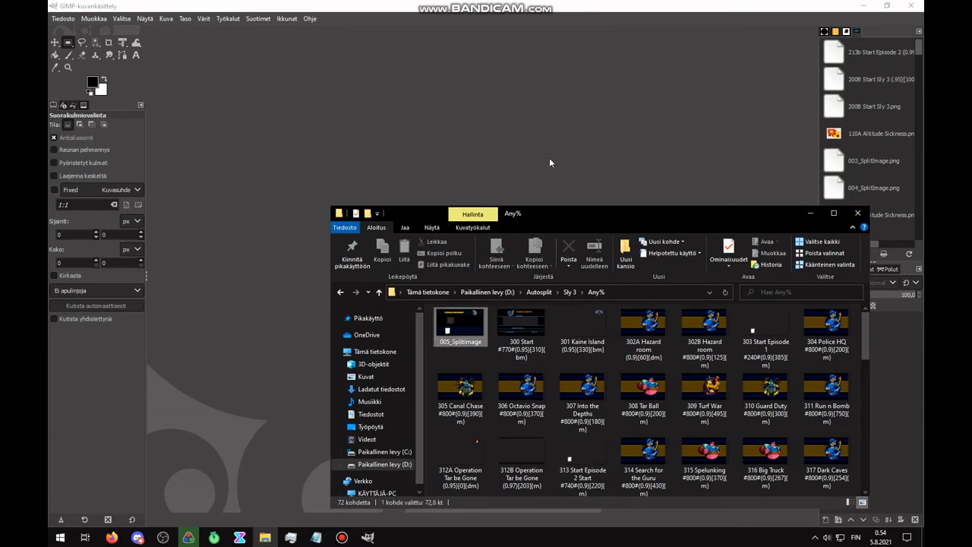
{"action": "left_click_drag", "start_coordinate": [550, 159], "coordinate": [536, 164]}
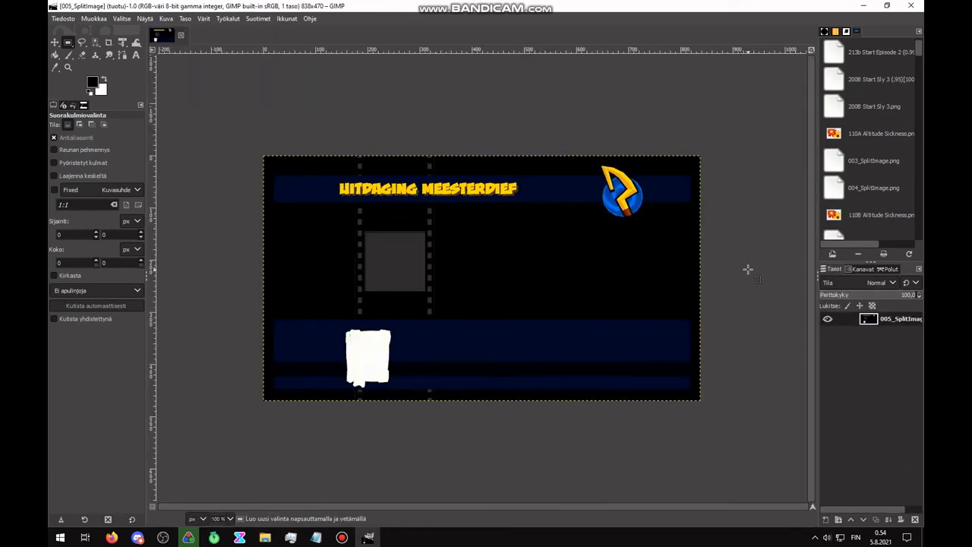
{"action": "right_click", "coordinate": [886, 320]}
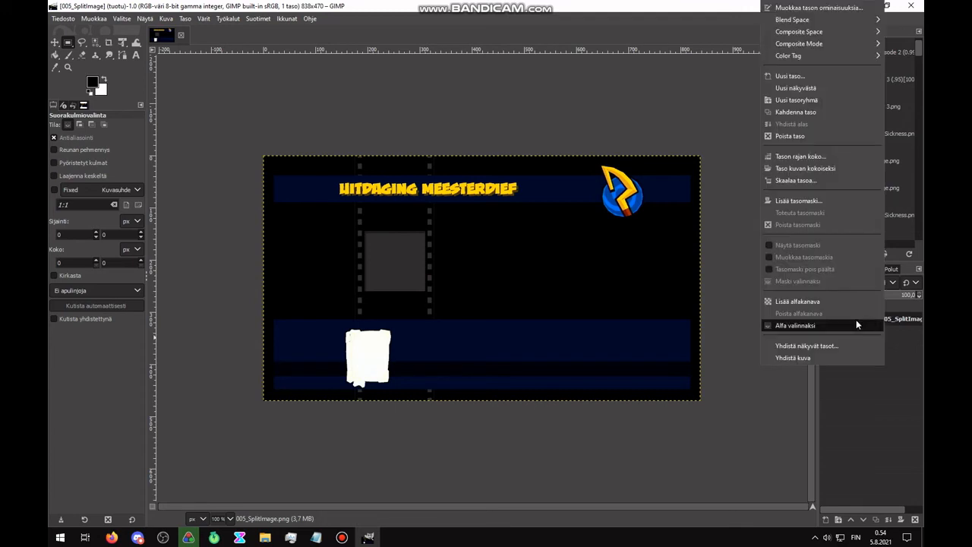
{"action": "left_click", "coordinate": [789, 301]}
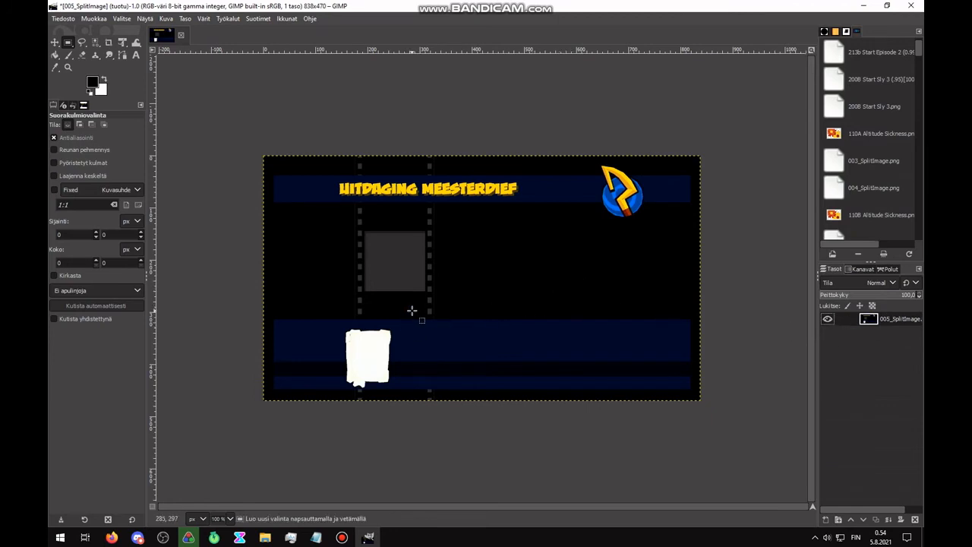
Trace a closed Free Select outline just inside the edges of the white paper shape, including the tab along its lower edge.
{"action": "scroll", "coordinate": [360, 369], "scroll_direction": "up", "scroll_amount": 2}
{"action": "scroll", "coordinate": [354, 362], "scroll_direction": "up", "scroll_amount": 1}
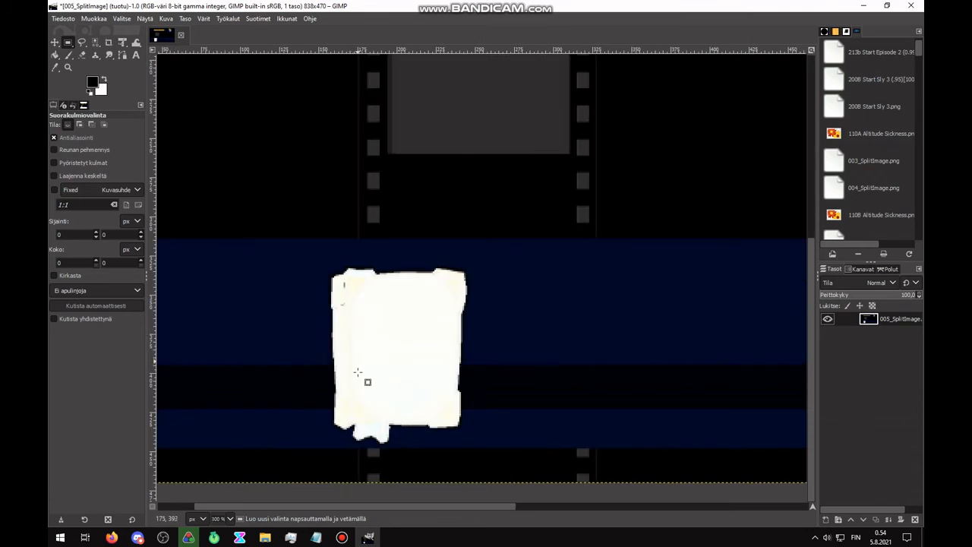
{"action": "scroll", "coordinate": [364, 406], "scroll_direction": "up", "scroll_amount": 2}
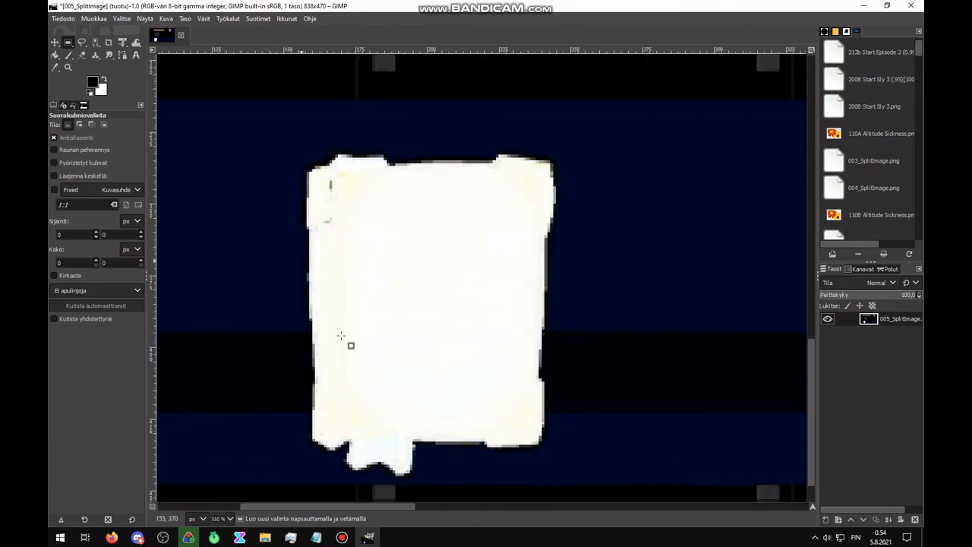
{"action": "key", "text": "f"}
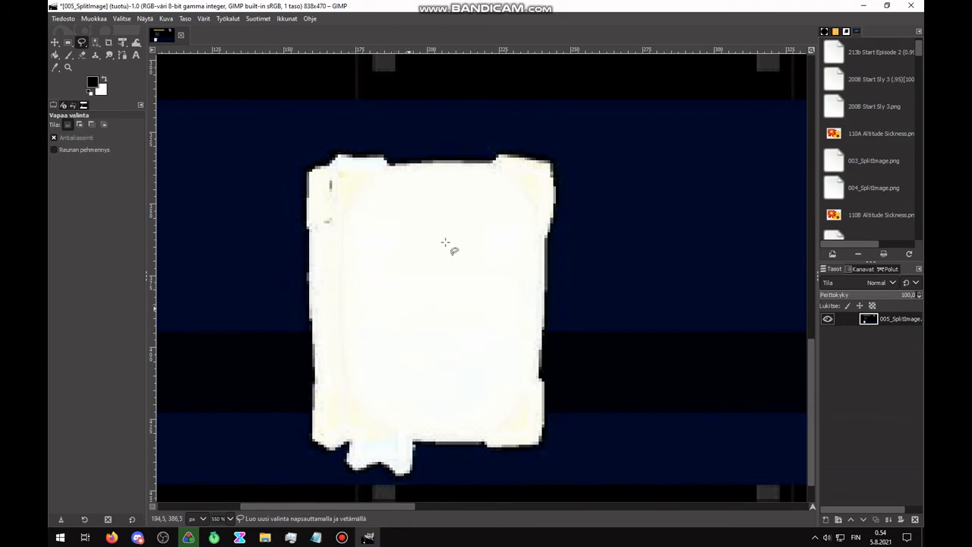
{"action": "left_click", "coordinate": [320, 374]}
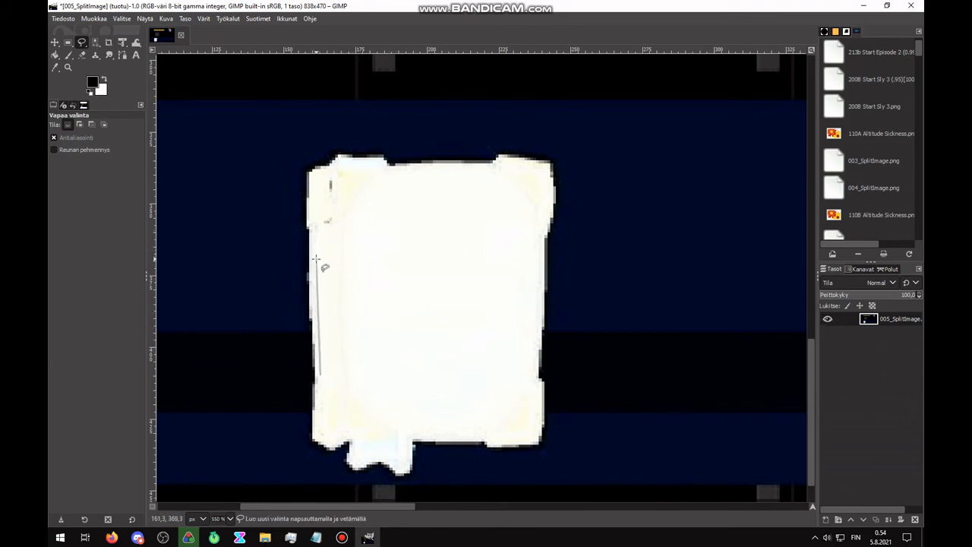
{"action": "left_click", "coordinate": [313, 176]}
{"action": "left_click", "coordinate": [342, 162]}
{"action": "left_click", "coordinate": [377, 161]}
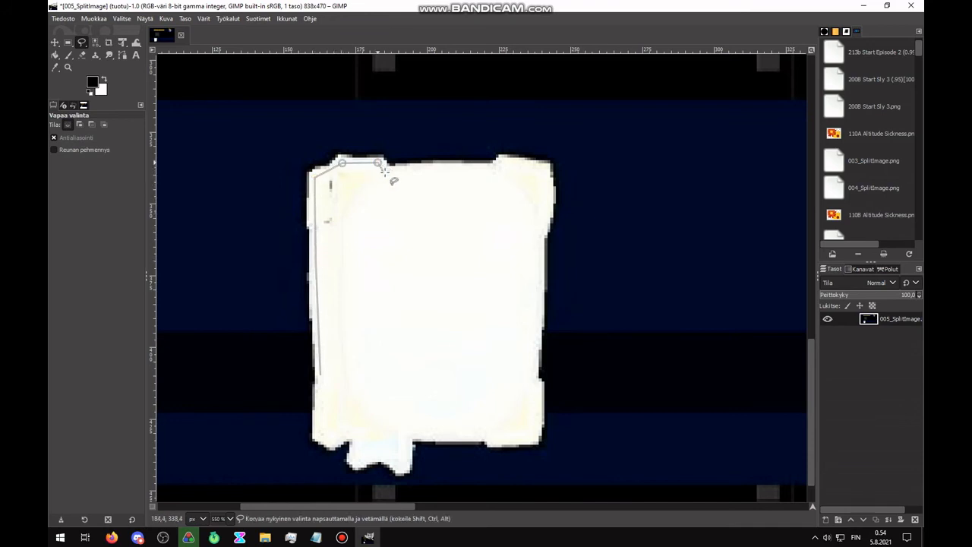
{"action": "left_click", "coordinate": [385, 172]}
{"action": "left_click", "coordinate": [497, 171]}
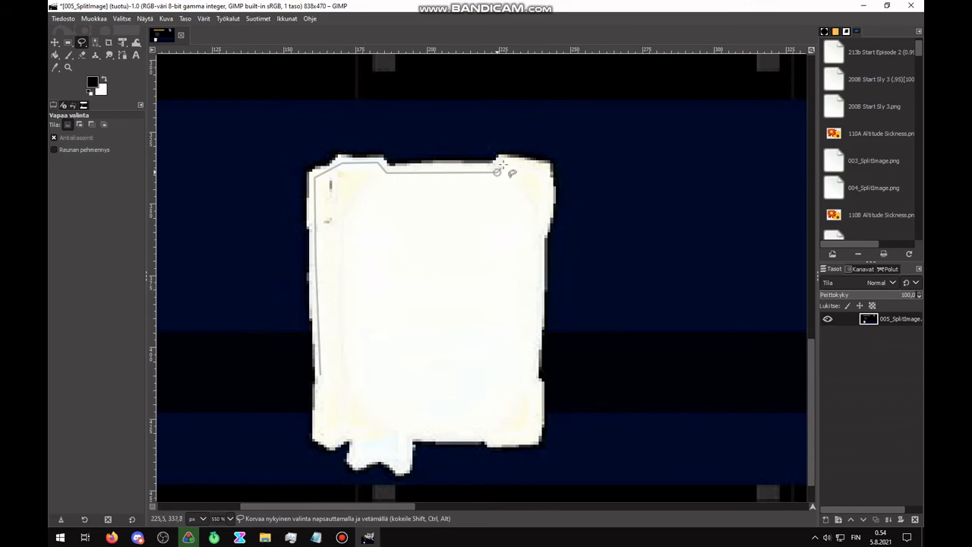
{"action": "left_click", "coordinate": [505, 161]}
{"action": "left_click", "coordinate": [545, 167]}
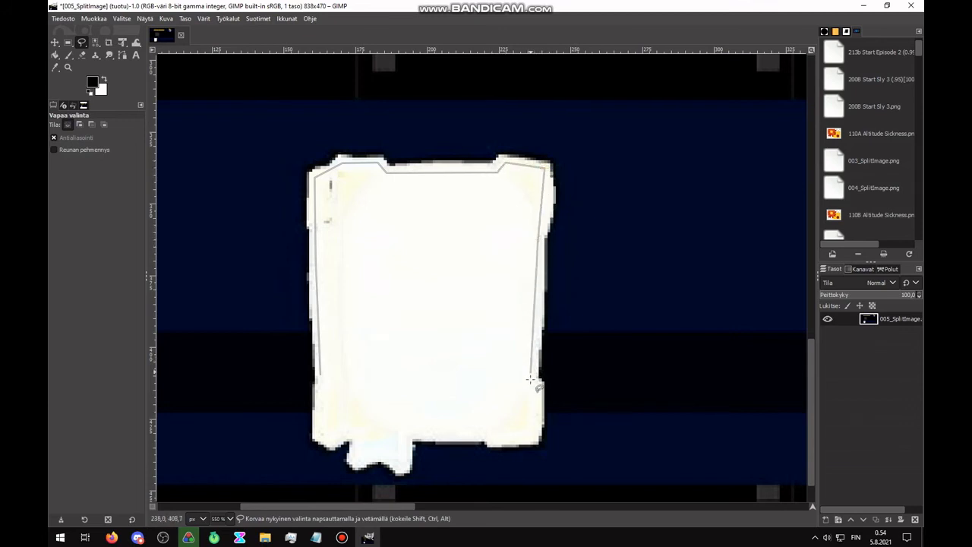
{"action": "left_click", "coordinate": [537, 332]}
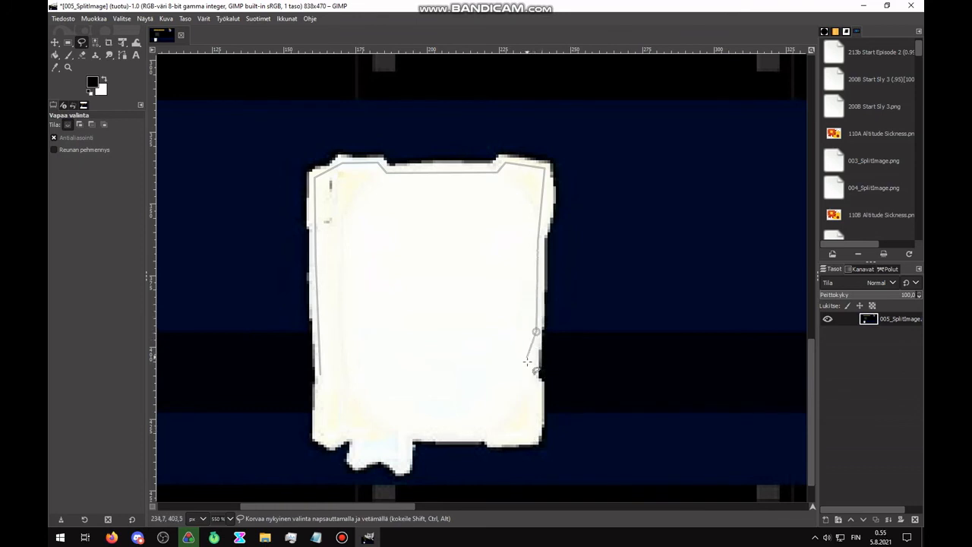
{"action": "left_click", "coordinate": [528, 364]}
{"action": "left_click", "coordinate": [535, 393]}
{"action": "left_click", "coordinate": [533, 433]}
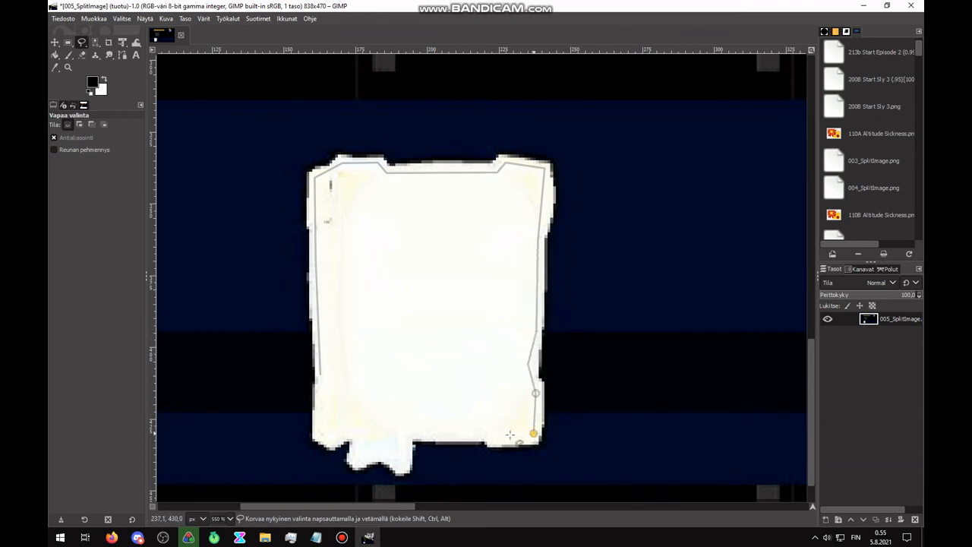
{"action": "left_click", "coordinate": [405, 434]}
{"action": "left_click", "coordinate": [405, 456]}
{"action": "left_click", "coordinate": [357, 456]}
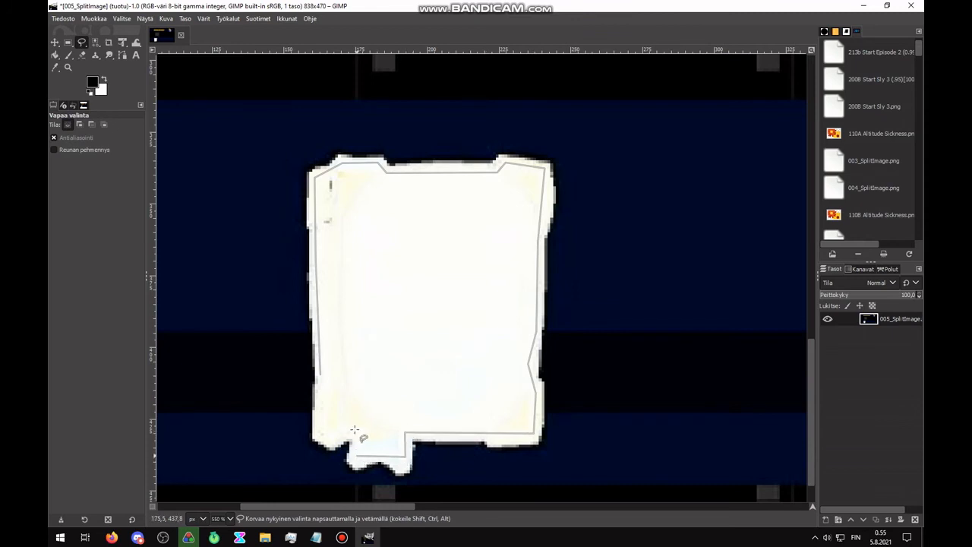
{"action": "left_click", "coordinate": [355, 429]}
{"action": "left_click", "coordinate": [320, 428]}
{"action": "key", "text": "Return"}
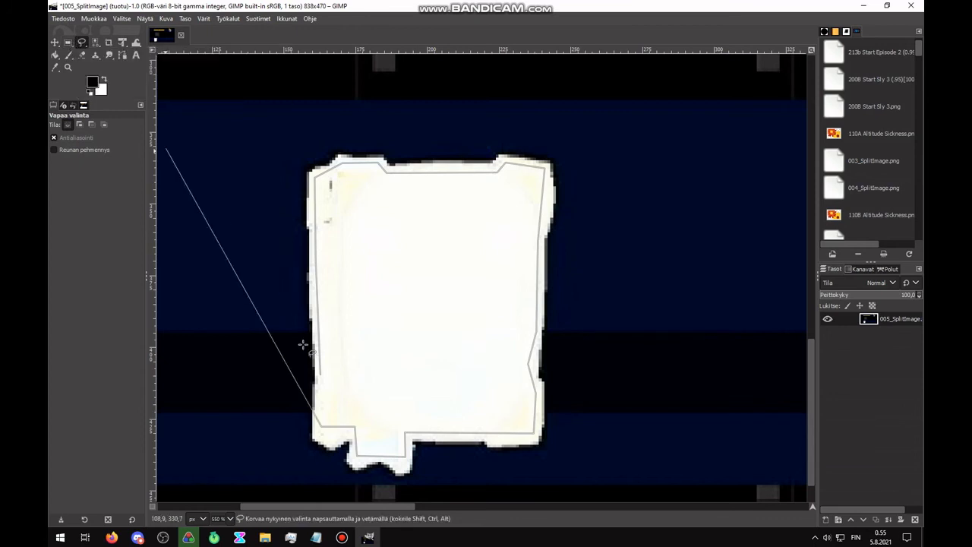
{"action": "left_click", "coordinate": [320, 375]}
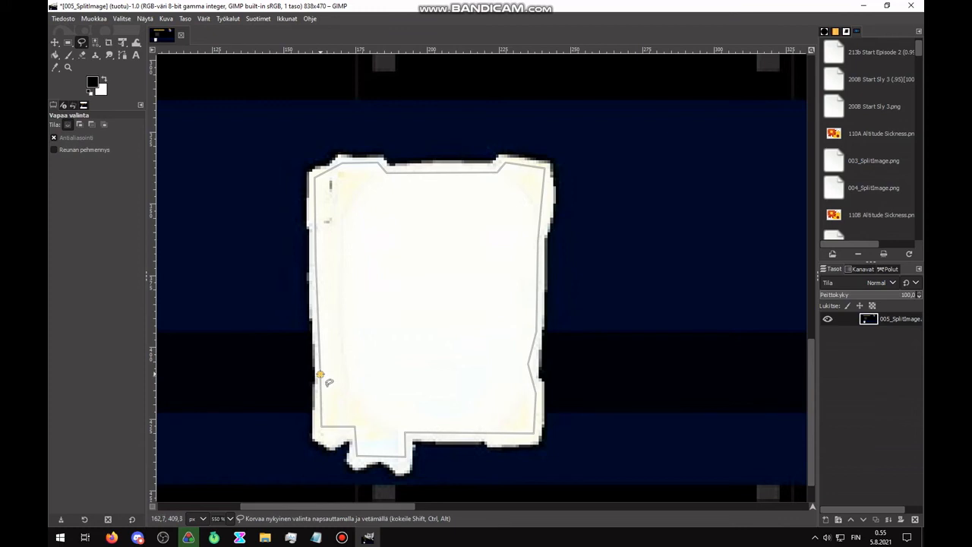
{"action": "left_click", "coordinate": [320, 374]}
{"action": "key", "text": "Return"}
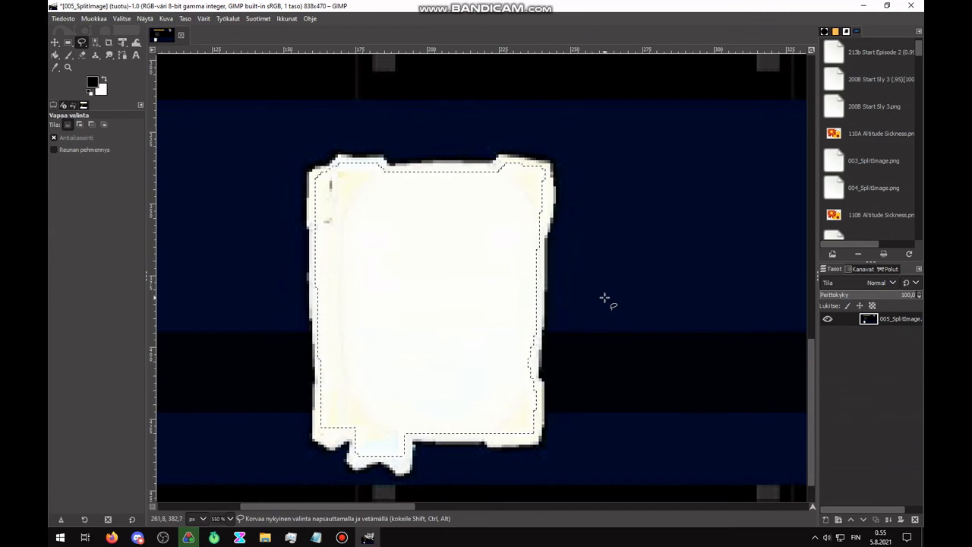
Invert the selection and delete everything around the white paper shape to transparency.
{"action": "scroll", "coordinate": [604, 298], "scroll_direction": "down", "scroll_amount": 7}
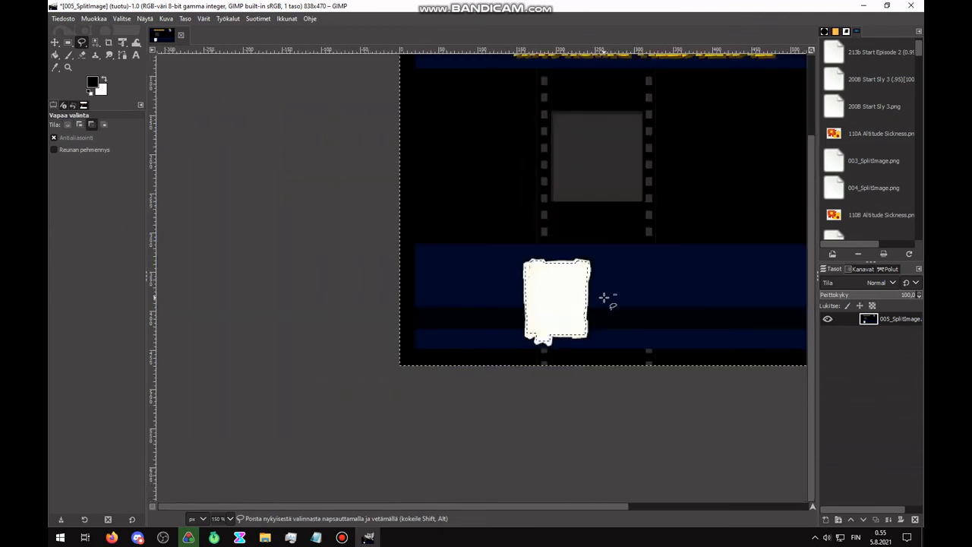
{"action": "scroll", "coordinate": [638, 280], "scroll_direction": "up", "scroll_amount": 1}
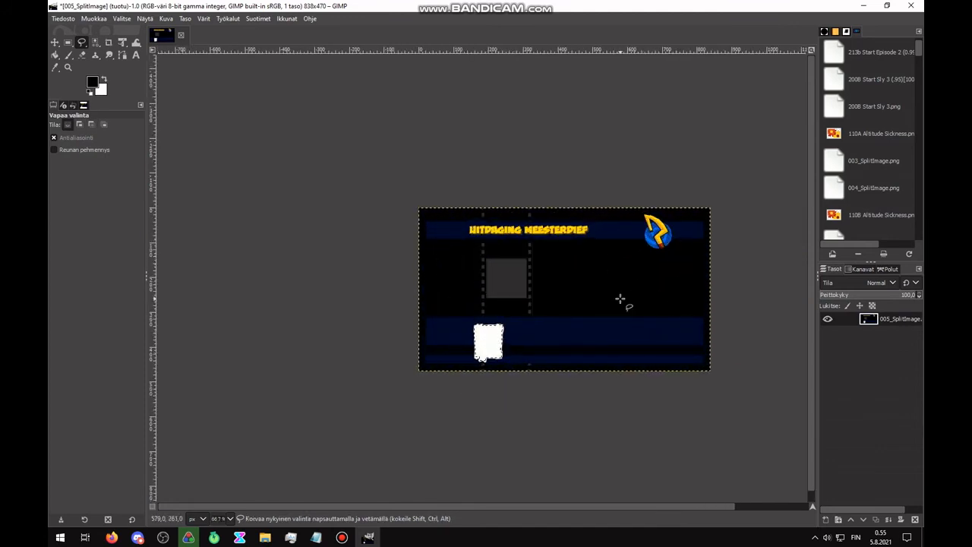
{"action": "right_click", "coordinate": [592, 271]}
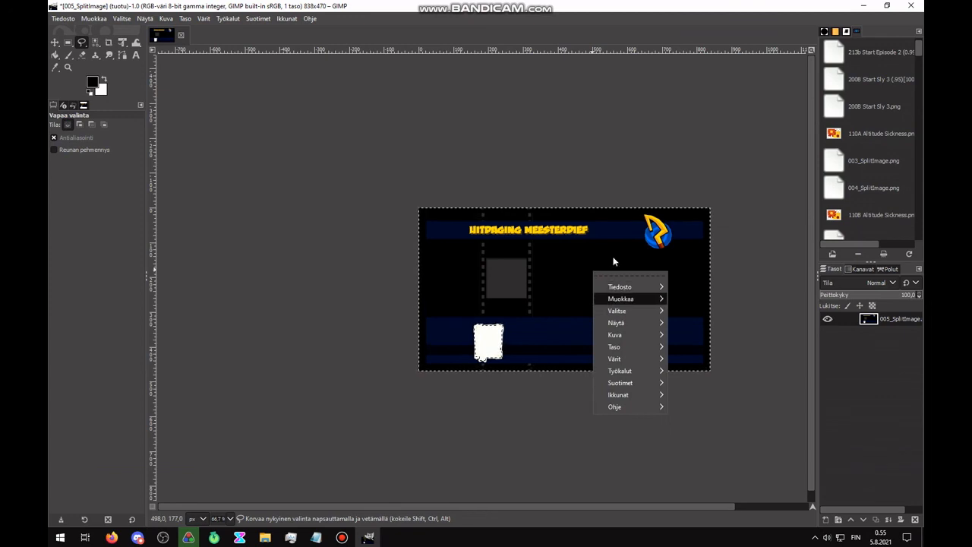
{"action": "mouse_move", "coordinate": [620, 310]}
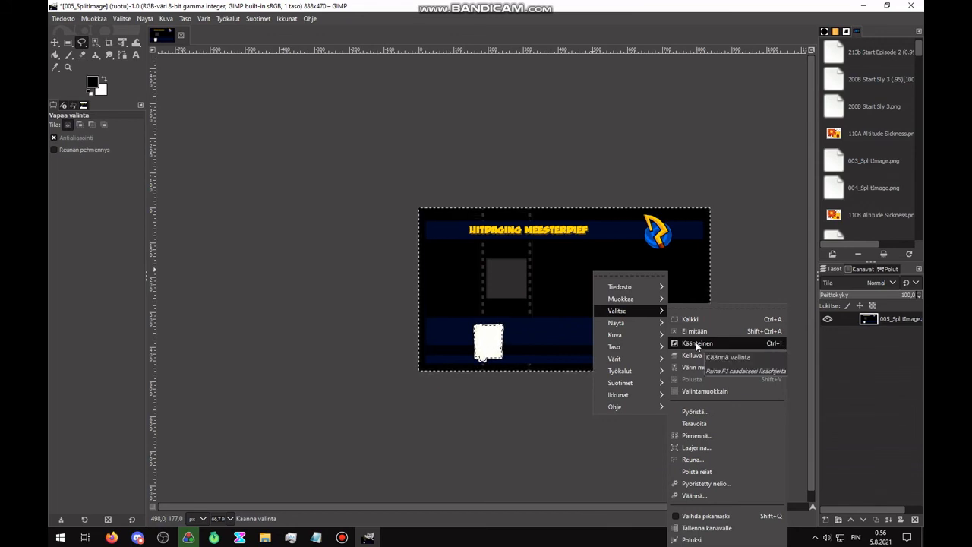
{"action": "left_click", "coordinate": [528, 361]}
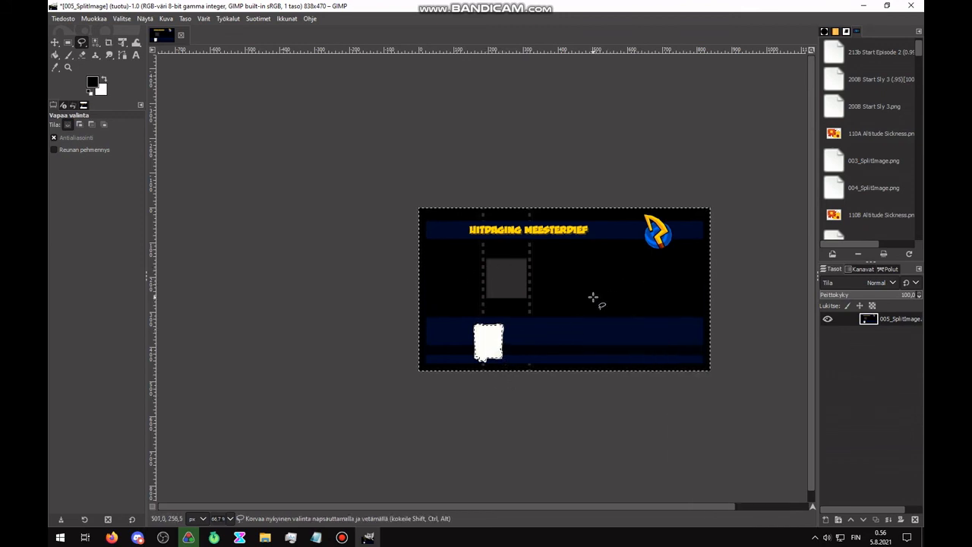
{"action": "key", "text": "Delete"}
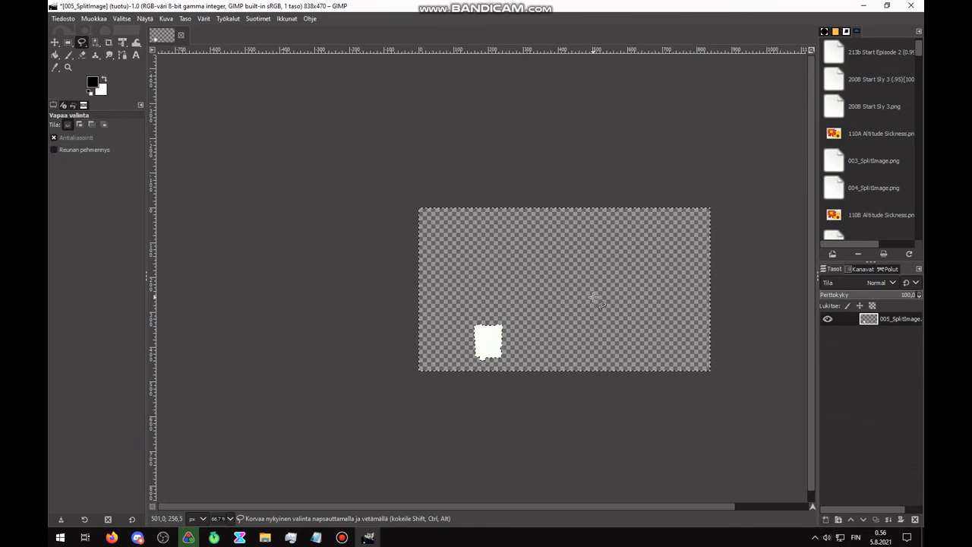
Inspect the remaining masked shape and overwrite the original 005_SplitImage.png with the edited image.
{"action": "key", "text": "r"}
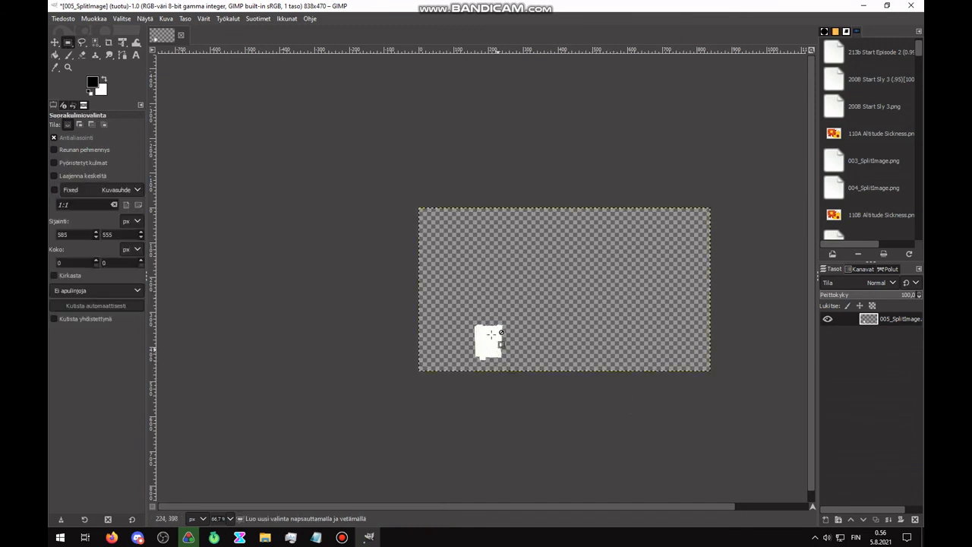
{"action": "key", "text": "2"}
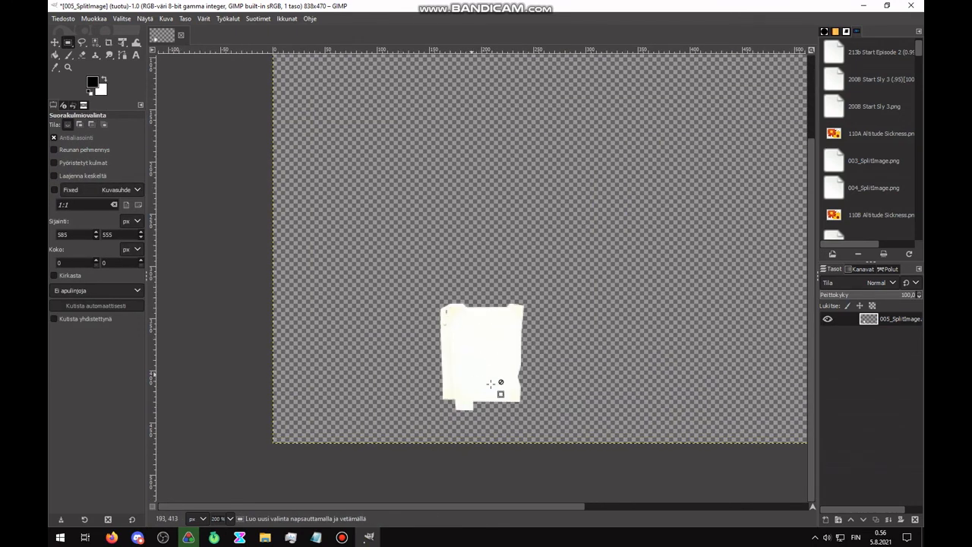
{"action": "scroll", "coordinate": [490, 383], "scroll_direction": "down", "scroll_amount": 4}
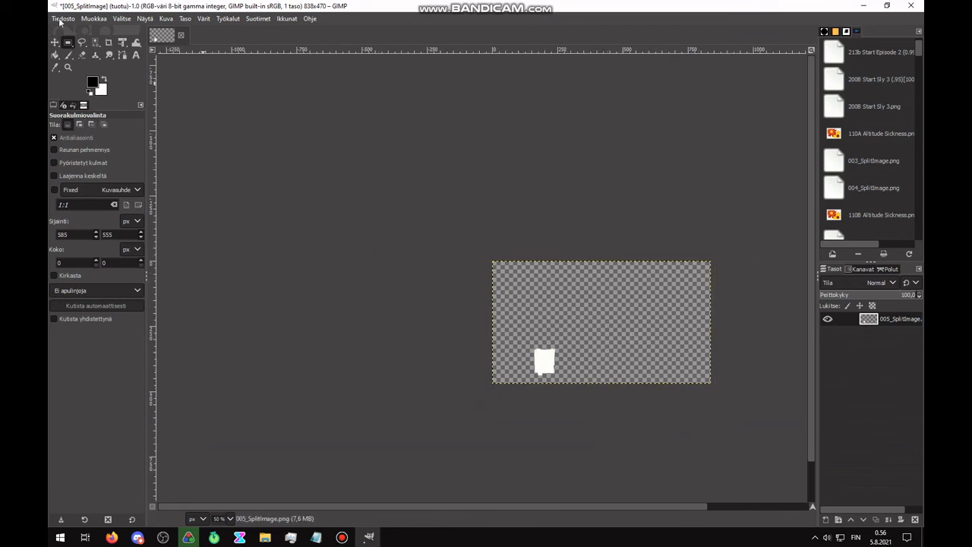
{"action": "left_click", "coordinate": [63, 18]}
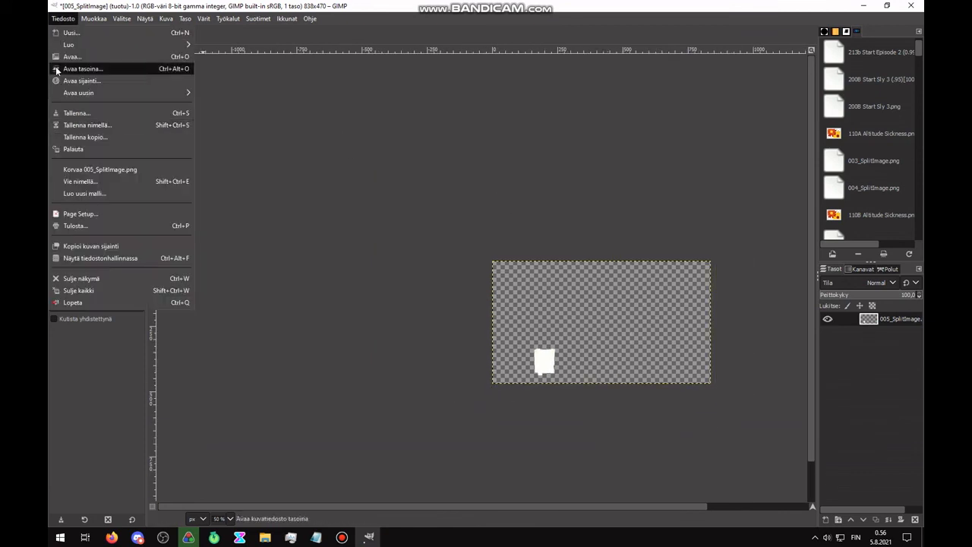
{"action": "left_click", "coordinate": [99, 170]}
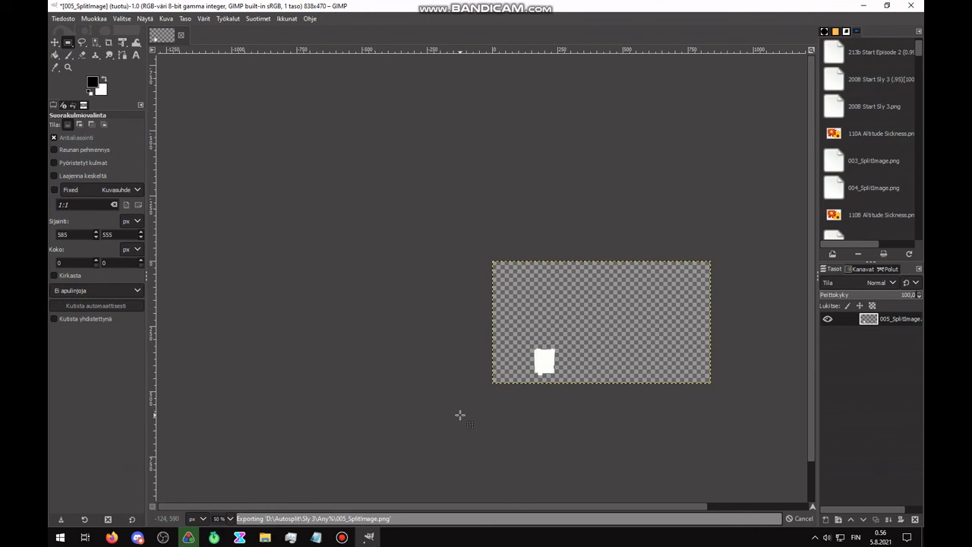
Switch to File Explorer and review the masked 005_SplitImage and the 302B Hazard room split image in the Any% folder.
{"action": "left_click", "coordinate": [265, 537]}
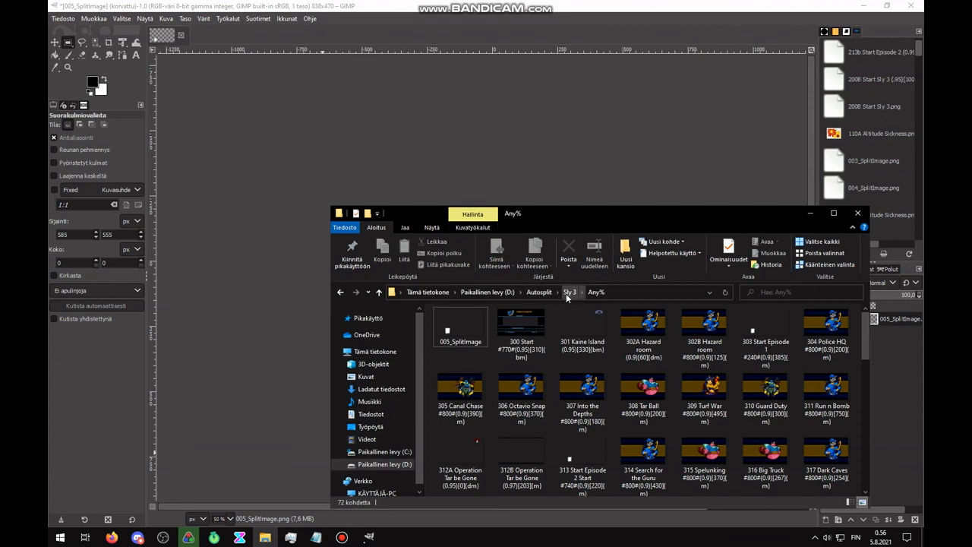
{"action": "left_click_drag", "start_coordinate": [749, 219], "coordinate": [674, 114]}
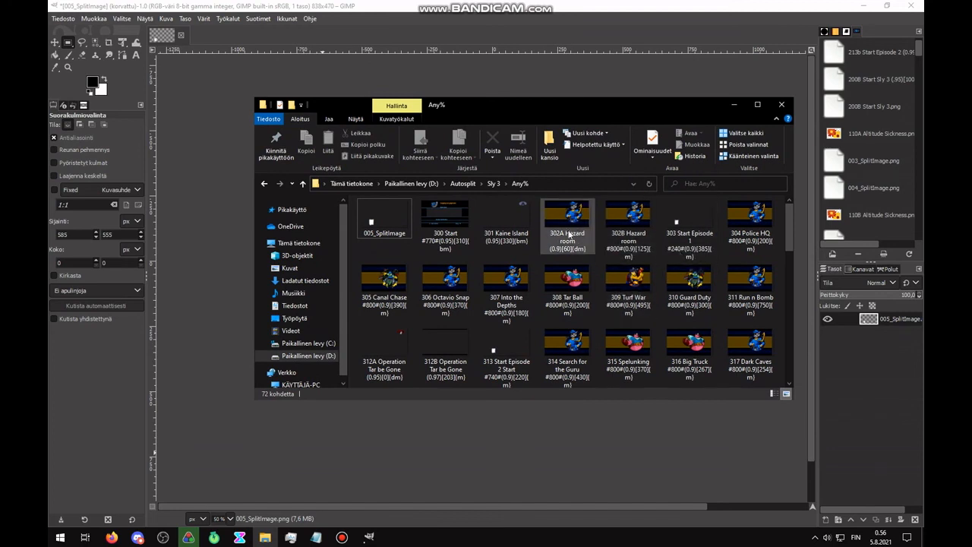
{"action": "left_click", "coordinate": [630, 242]}
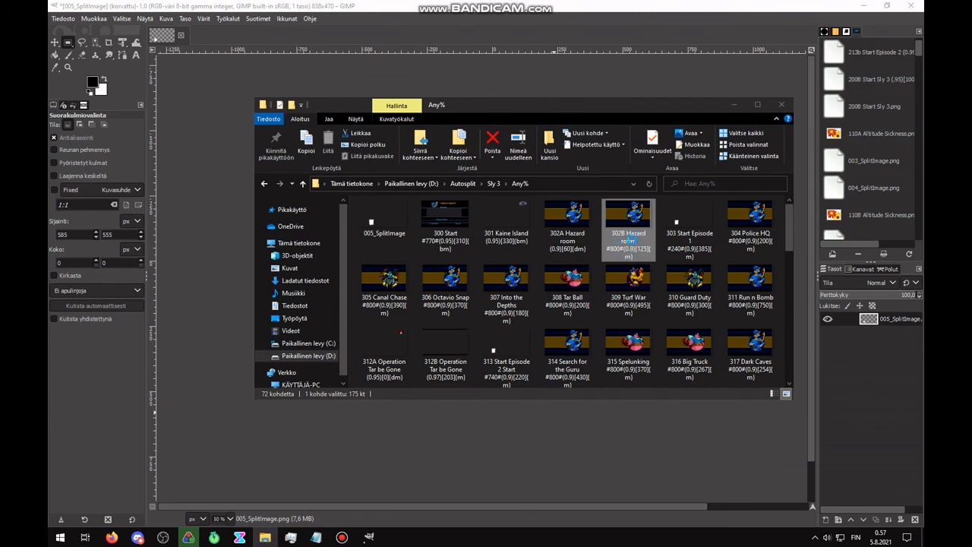
{"action": "left_click", "coordinate": [523, 434]}
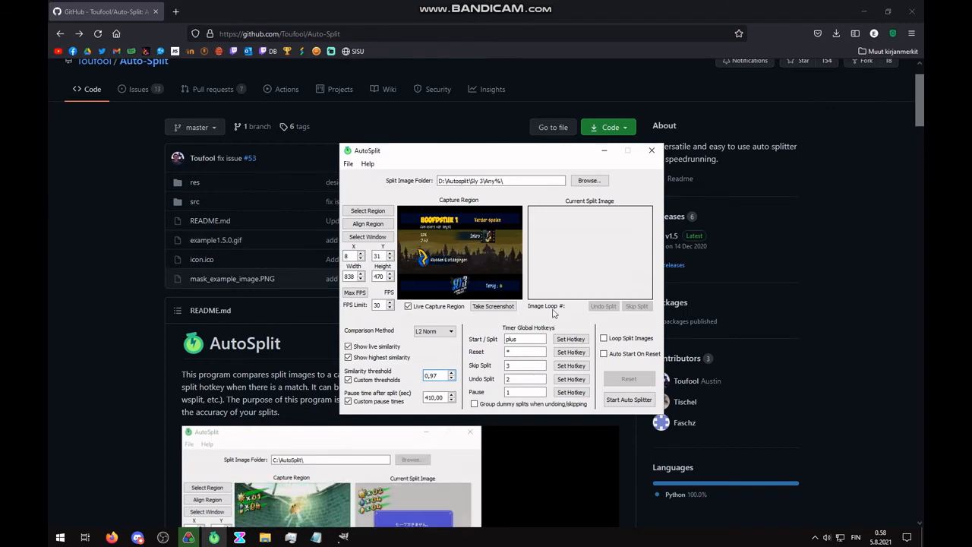
Switch to AutoSplit and toggle the Live Capture Region option off, on and off again.
{"action": "left_click", "coordinate": [408, 306]}
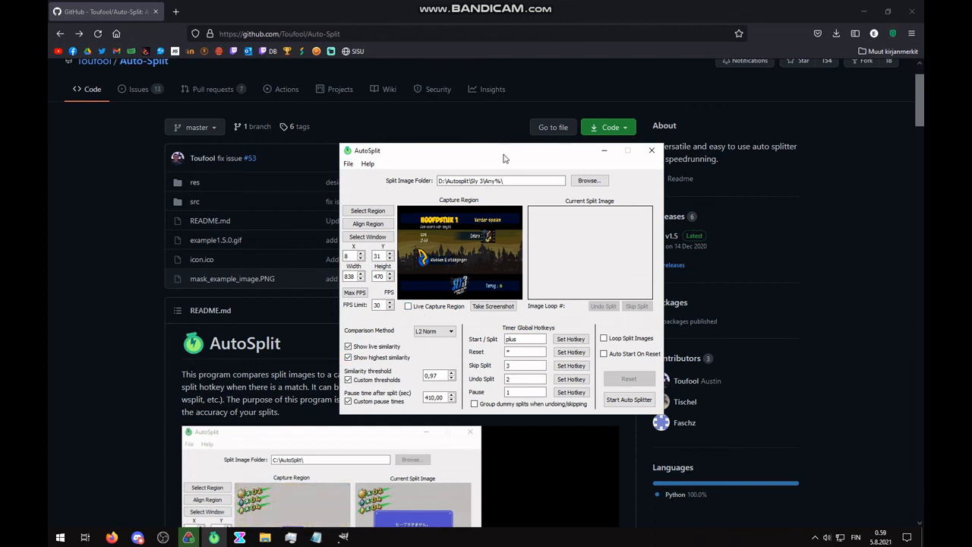
{"action": "left_click_drag", "start_coordinate": [506, 152], "coordinate": [505, 153]}
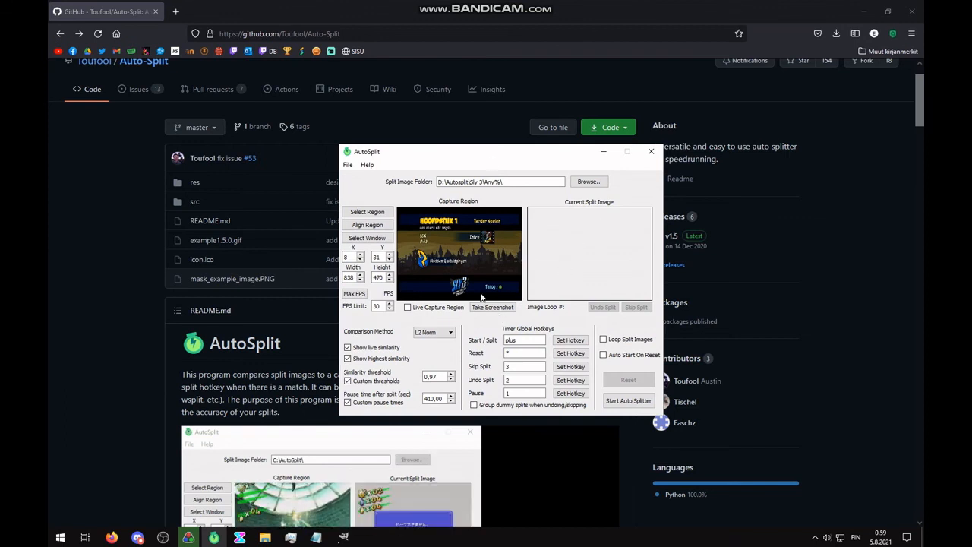
{"action": "left_click", "coordinate": [406, 308]}
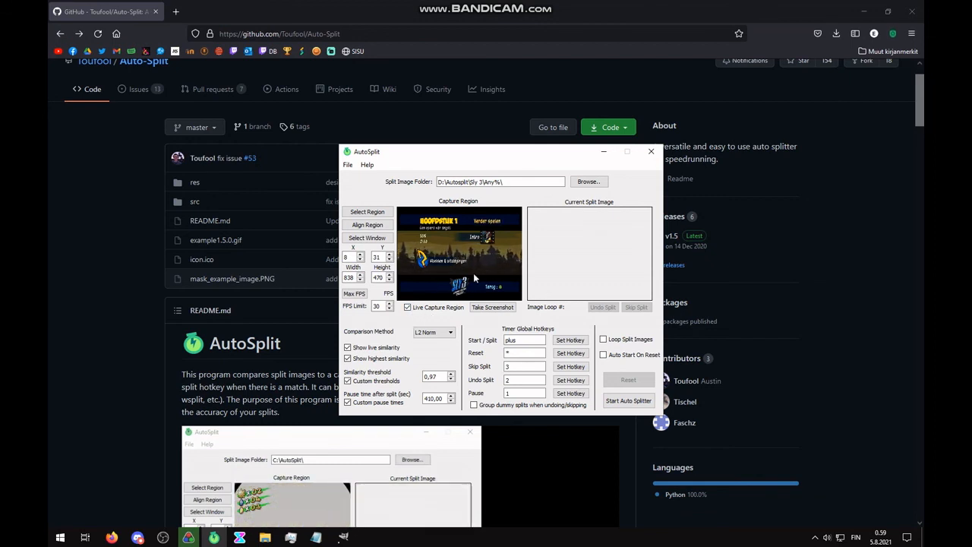
{"action": "left_click", "coordinate": [422, 308]}
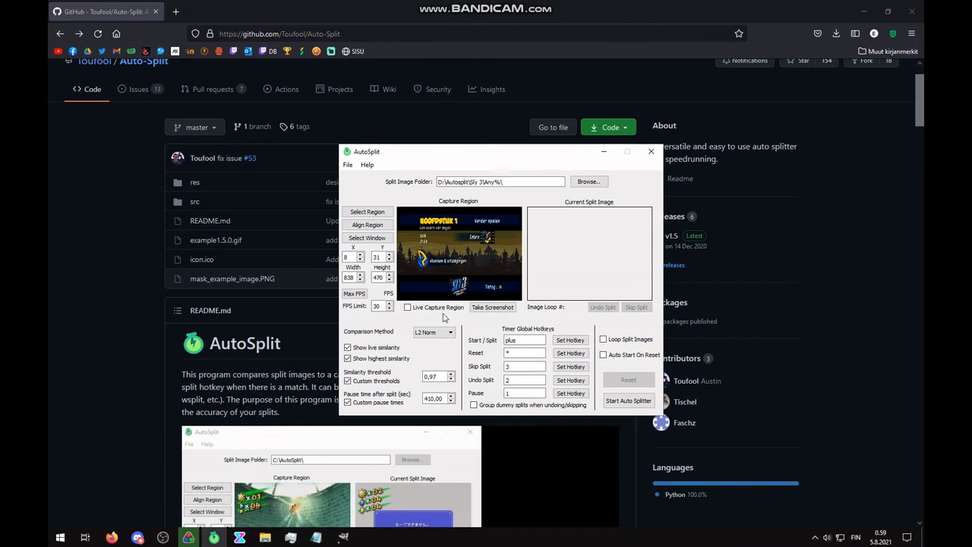